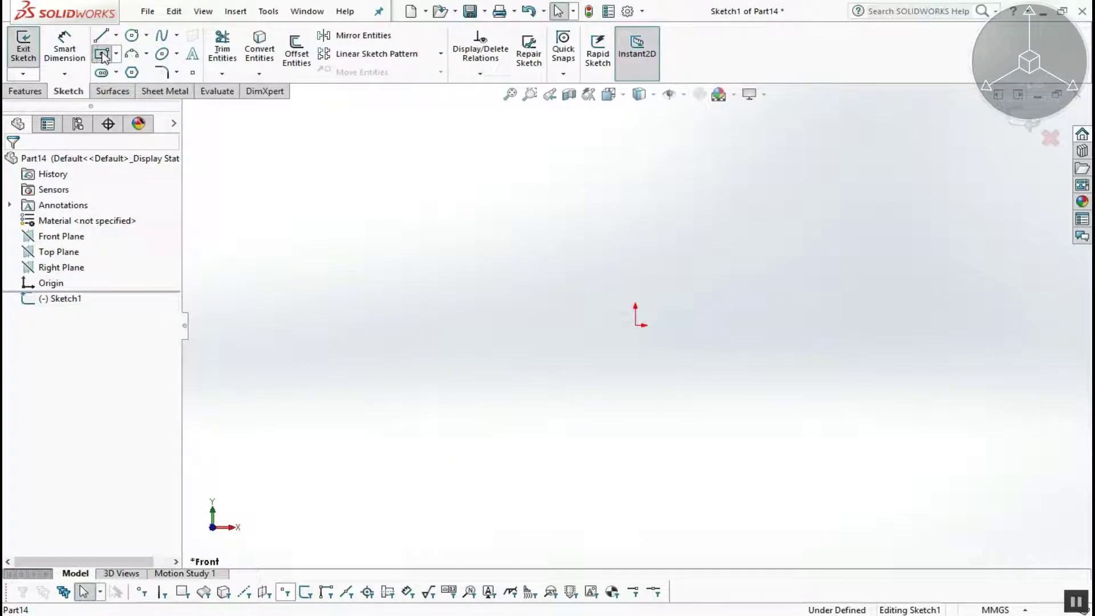
- Sketch a centre rectangle about 135 mm wide from the origin and exit the sketch
left_click(635, 325)
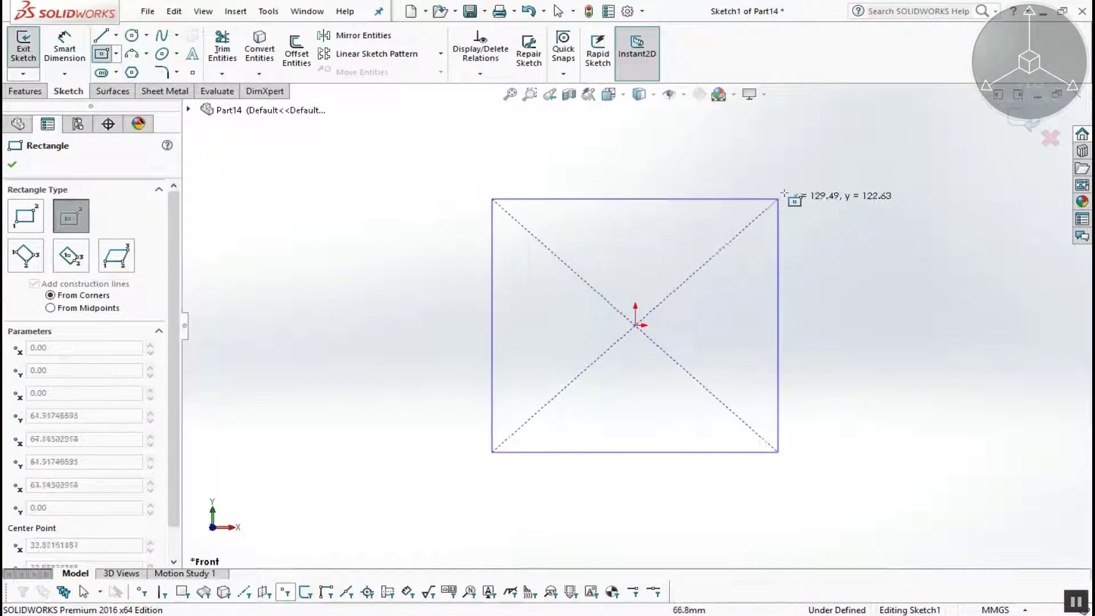
left_click(785, 190)
key("Escape")
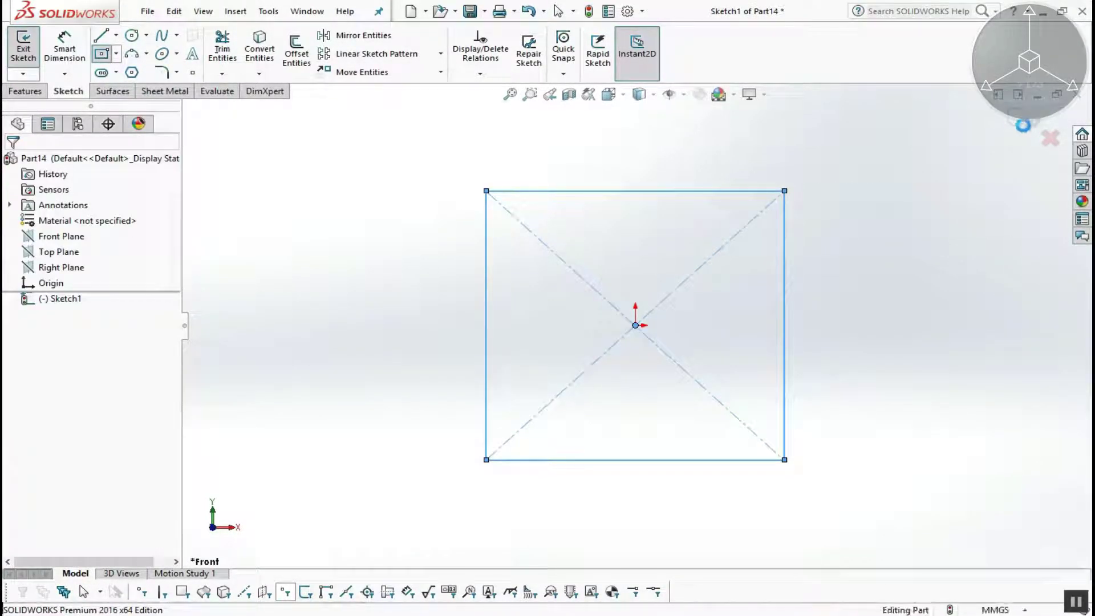
left_click(1024, 121)
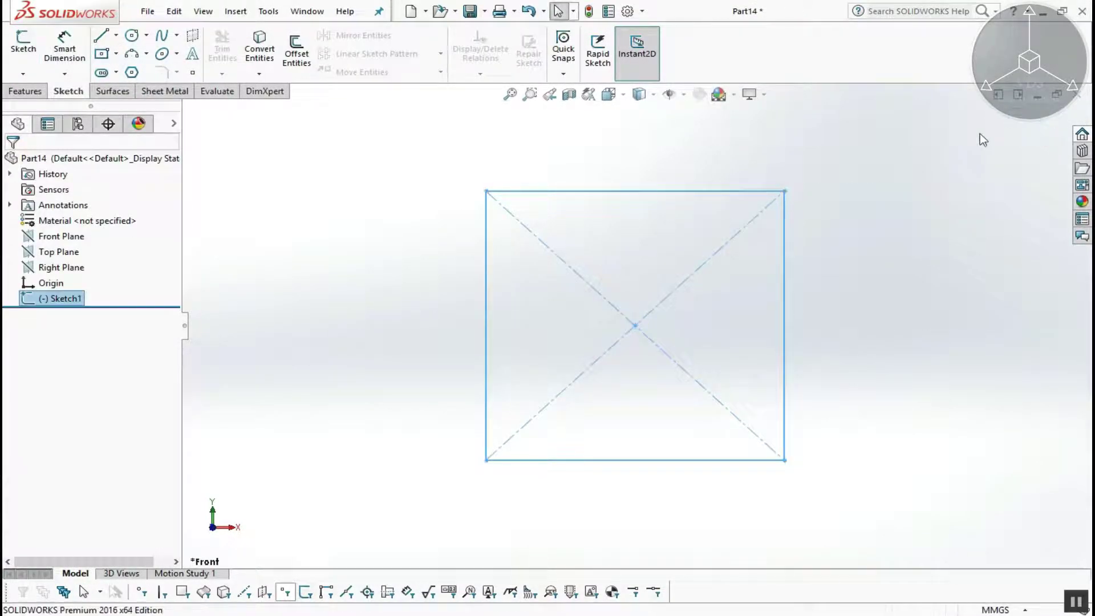
- Preview a Boss-Extrude of the finished rectangle sketch and cancel it
left_click(25, 91)
left_click(337, 249)
scroll(1038, 443, "up", 2)
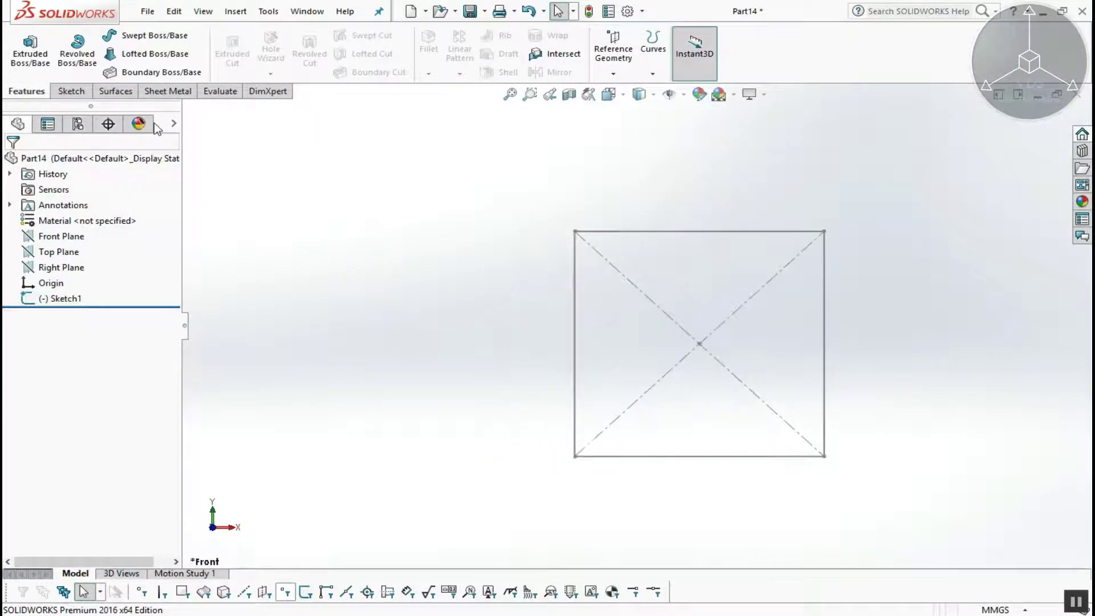
left_click(23, 45)
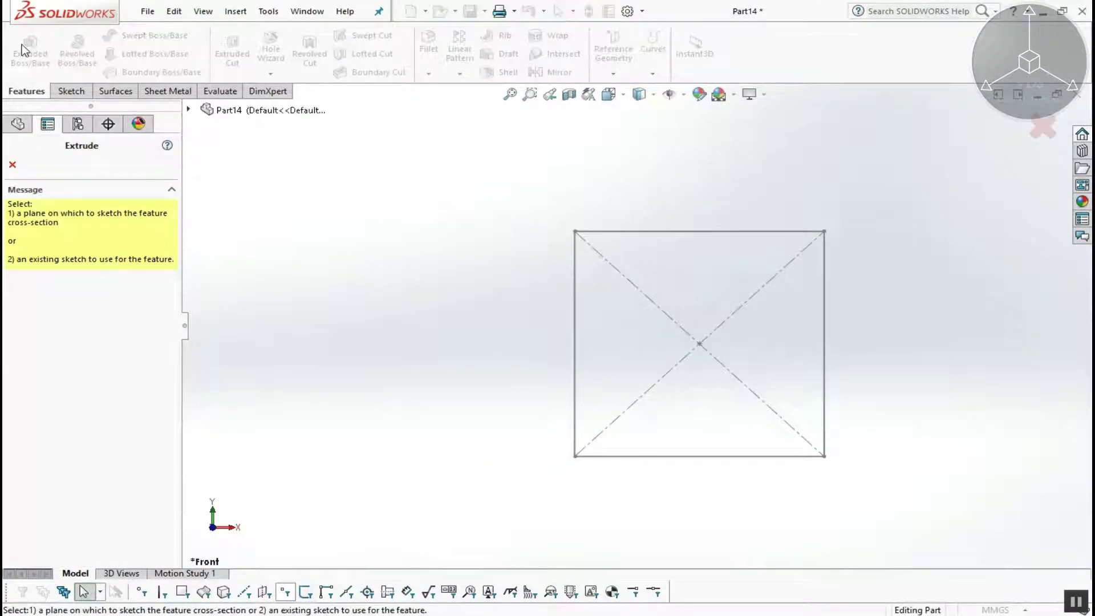
left_click(669, 231)
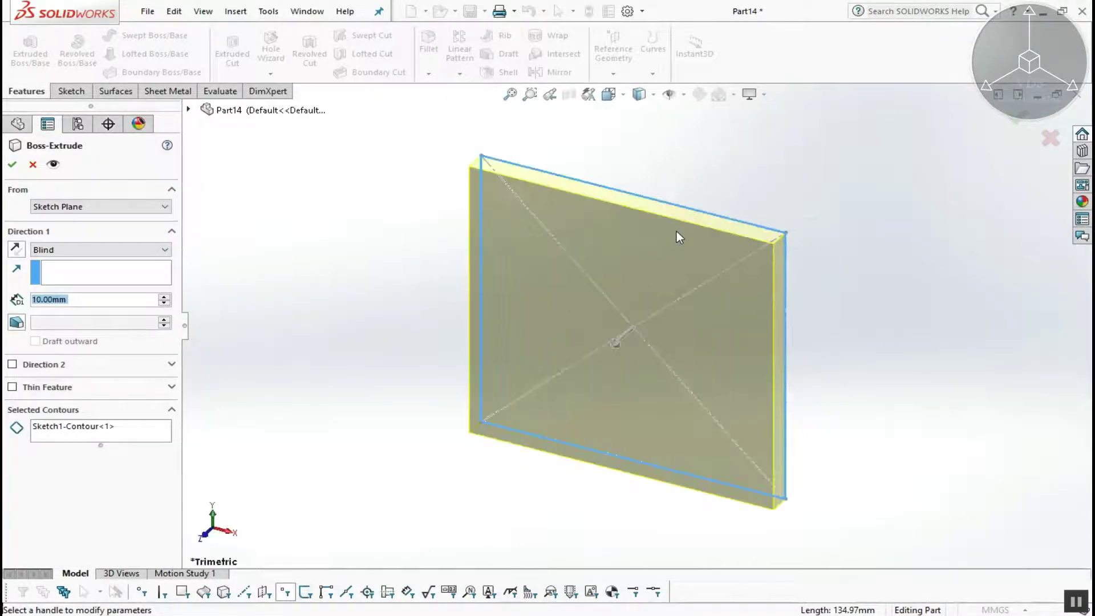
left_click(32, 164)
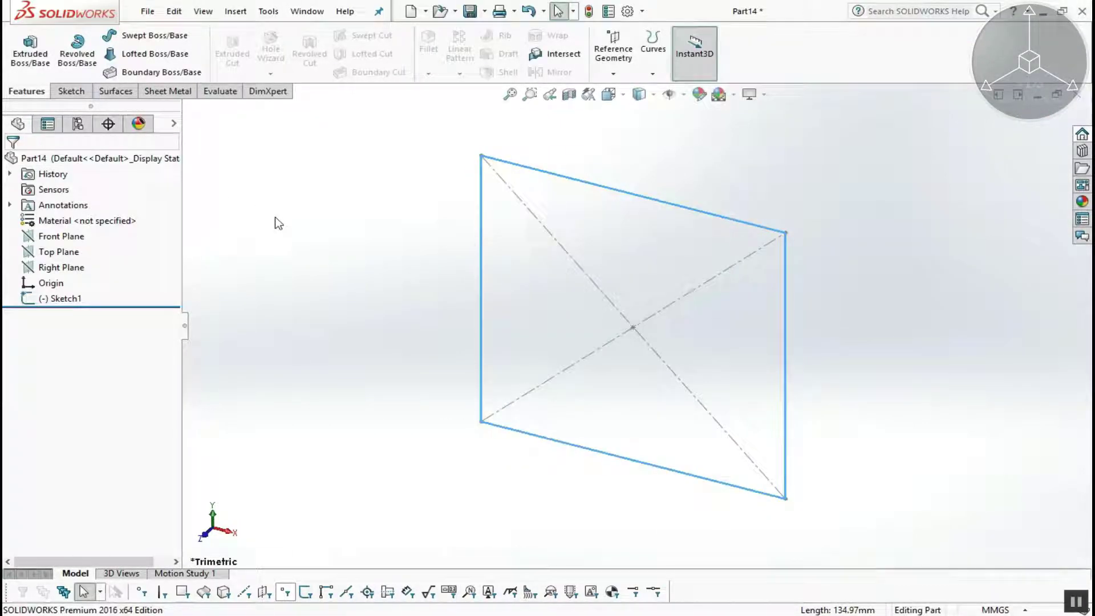
- Extrude the rectangle sketch 10 mm as a blind boss and undo the work
left_click(33, 51)
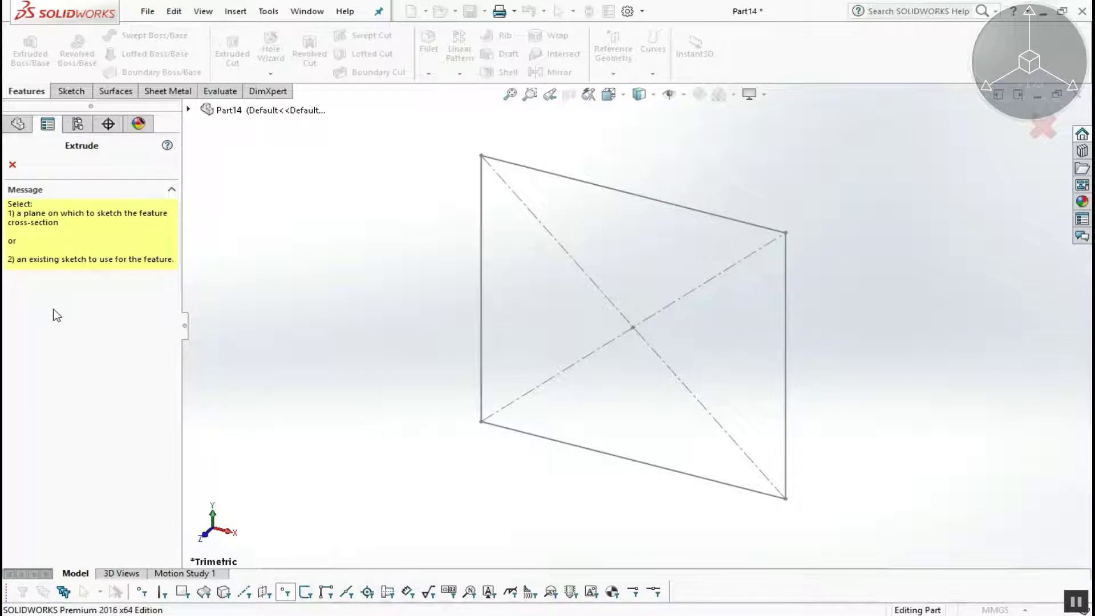
left_click(619, 191)
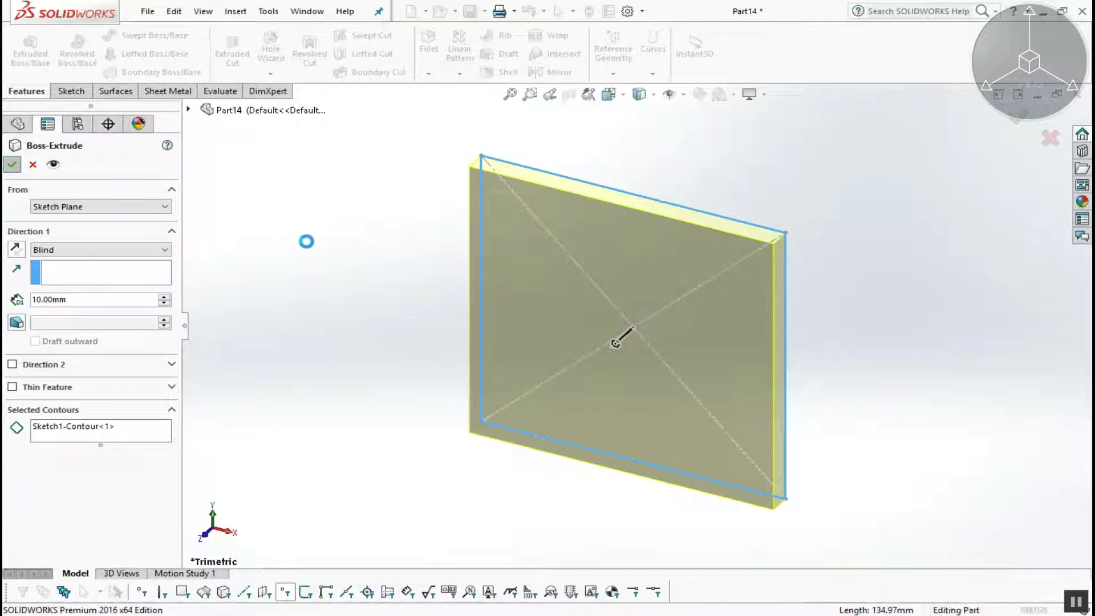
key("Return")
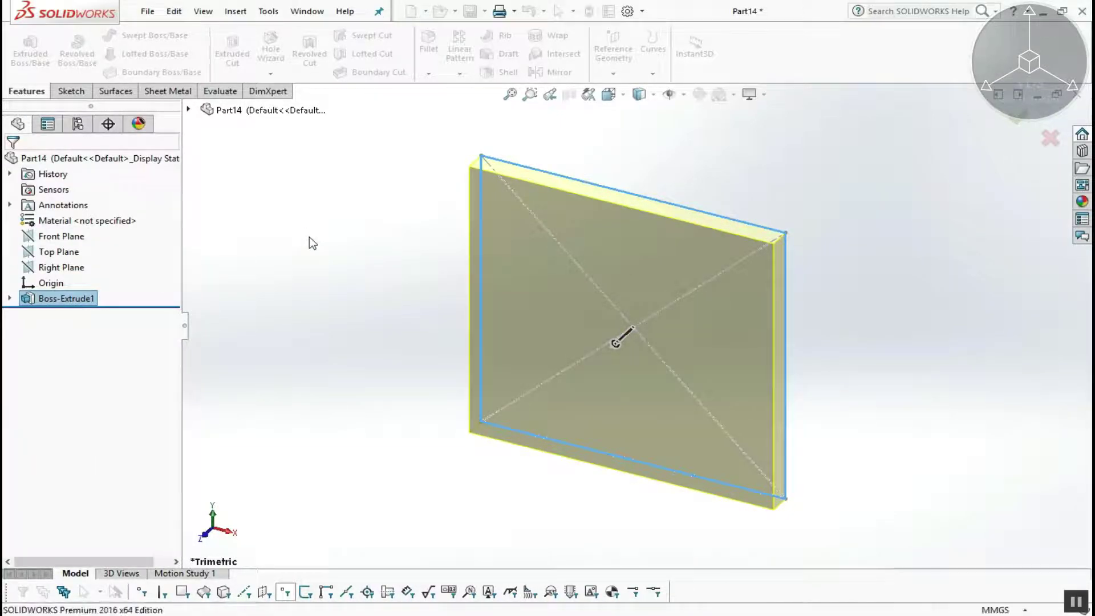
key("ctrl+z")
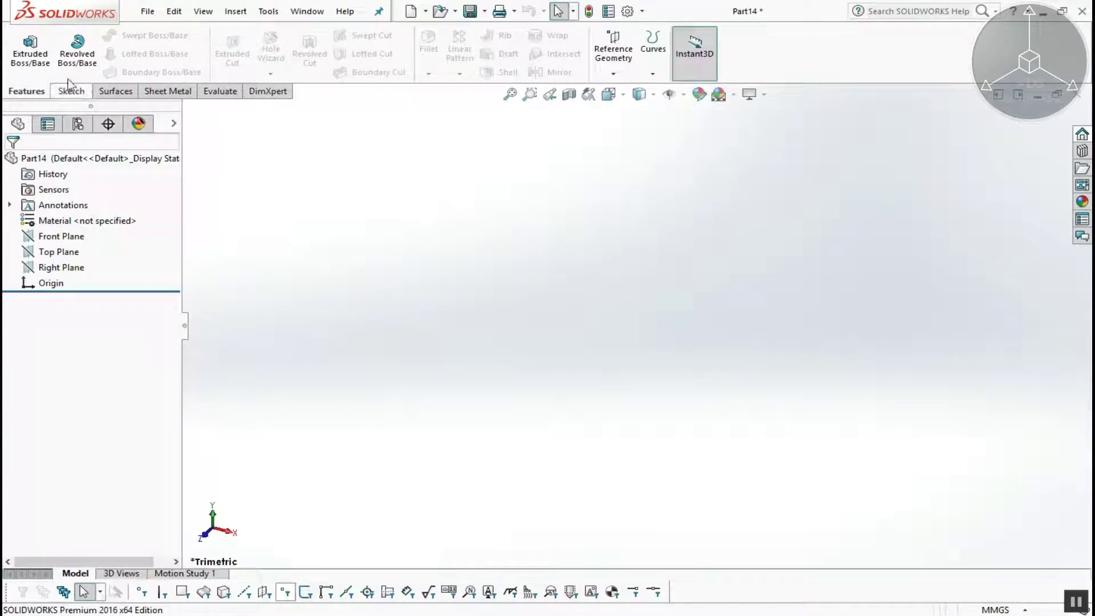
- Start an Extruded Boss/Base on the Front Plane and sketch its profile, a centre rectangle about 74 by 64 mm at the origin
left_click(32, 56)
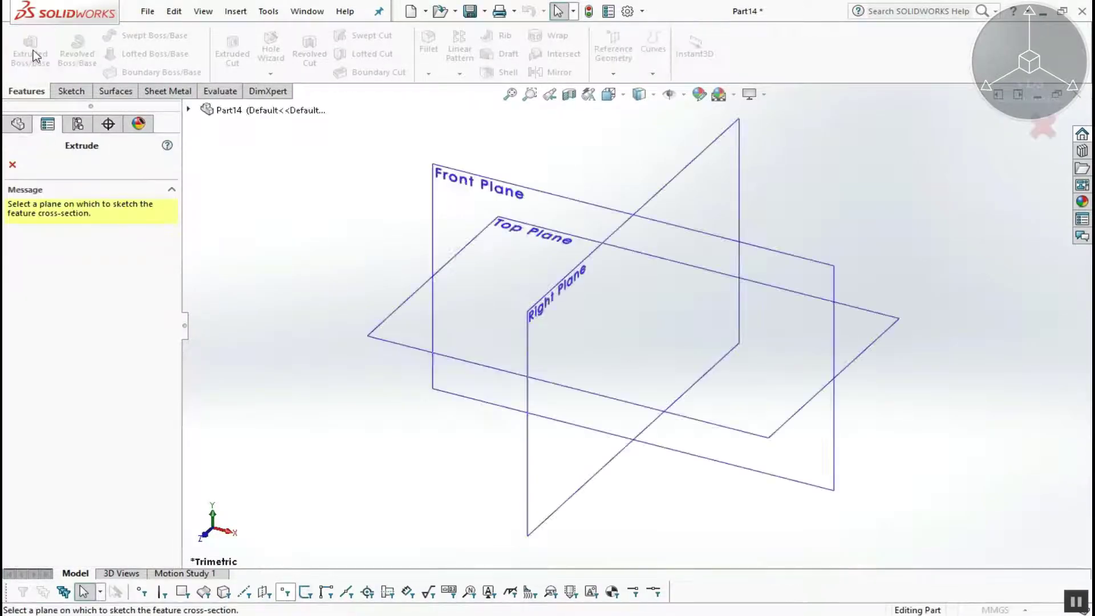
left_click(12, 164)
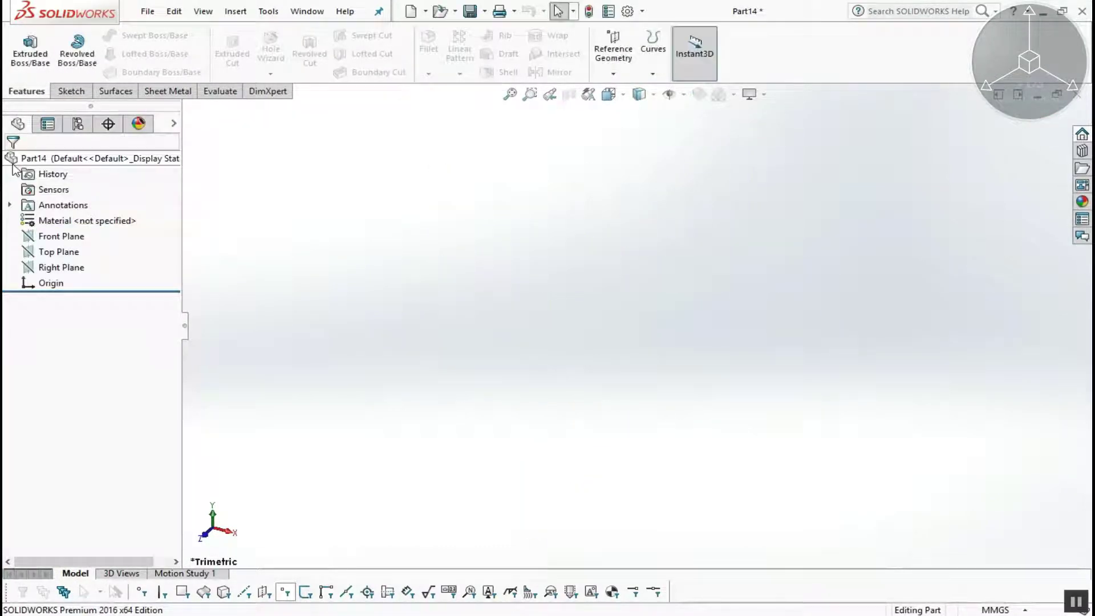
left_click(24, 43)
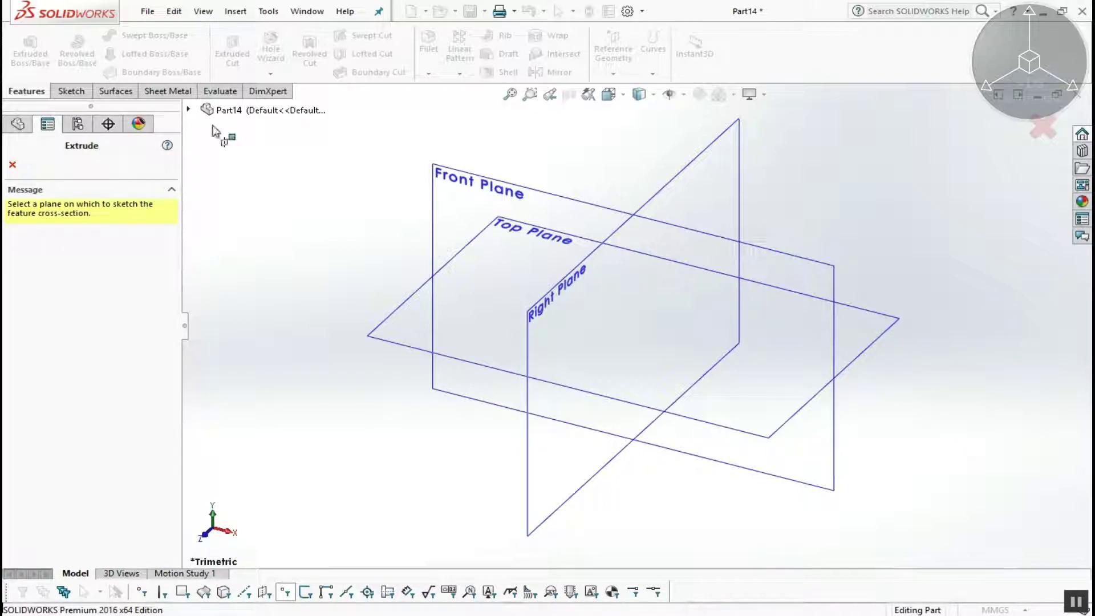
left_click(458, 161)
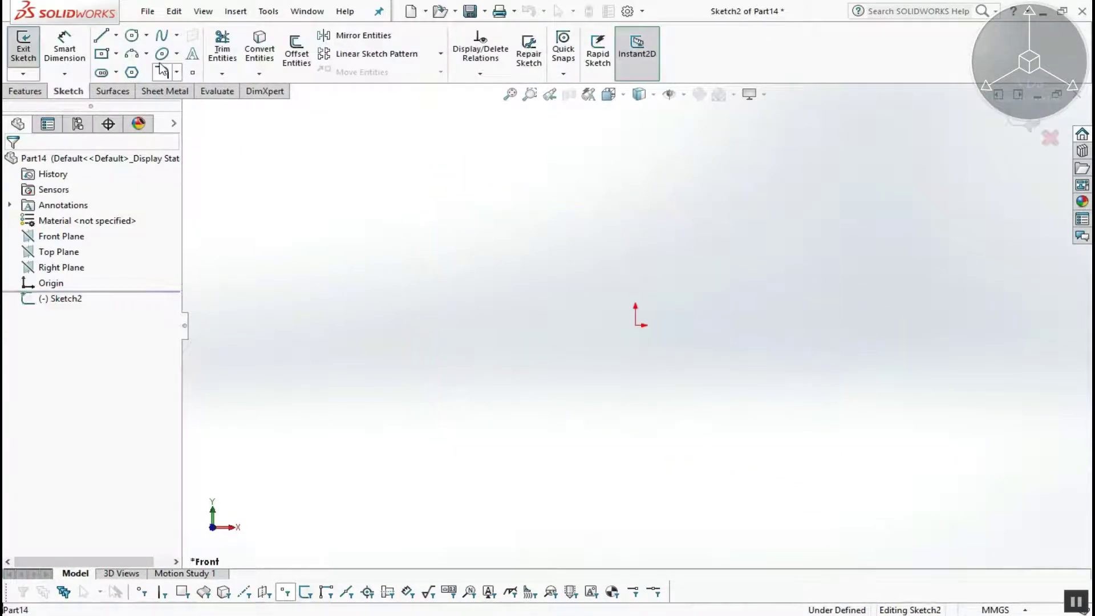
left_click(101, 54)
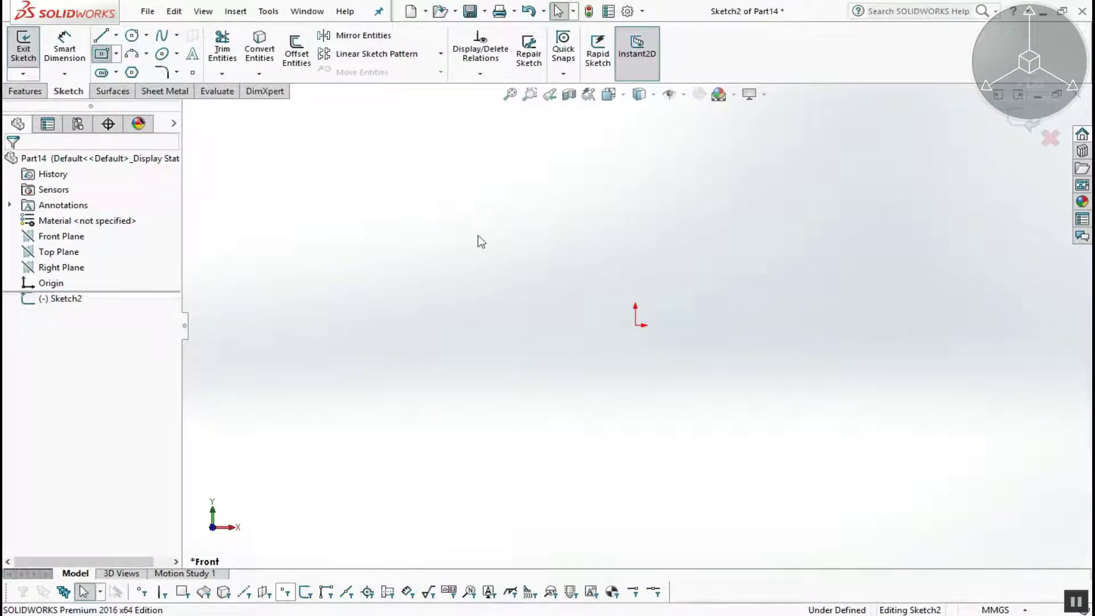
left_click(635, 325)
left_click(717, 260)
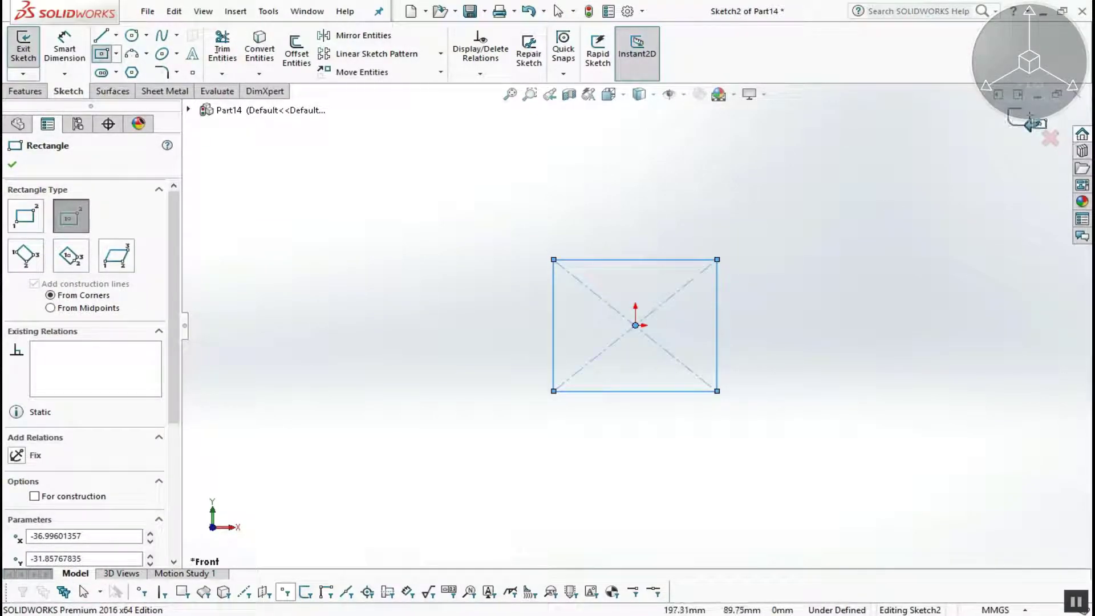
key("Escape")
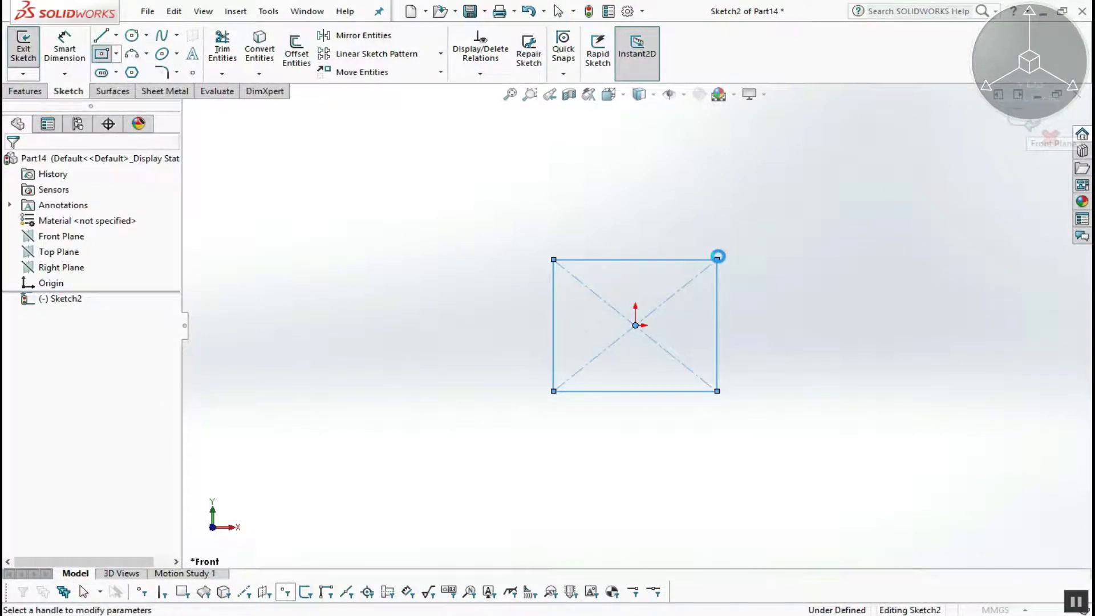
key("e")
- Set the extrusion's end condition to Blind with a depth of 35 mm
middle_click_drag(813, 204, 455, 220)
left_click(103, 251)
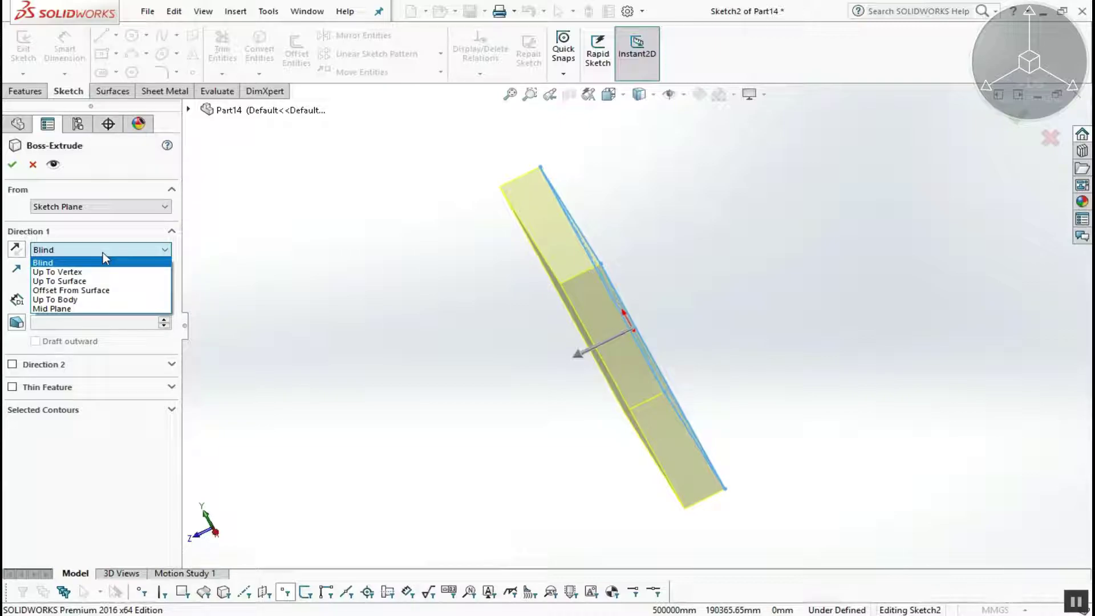
left_click(56, 262)
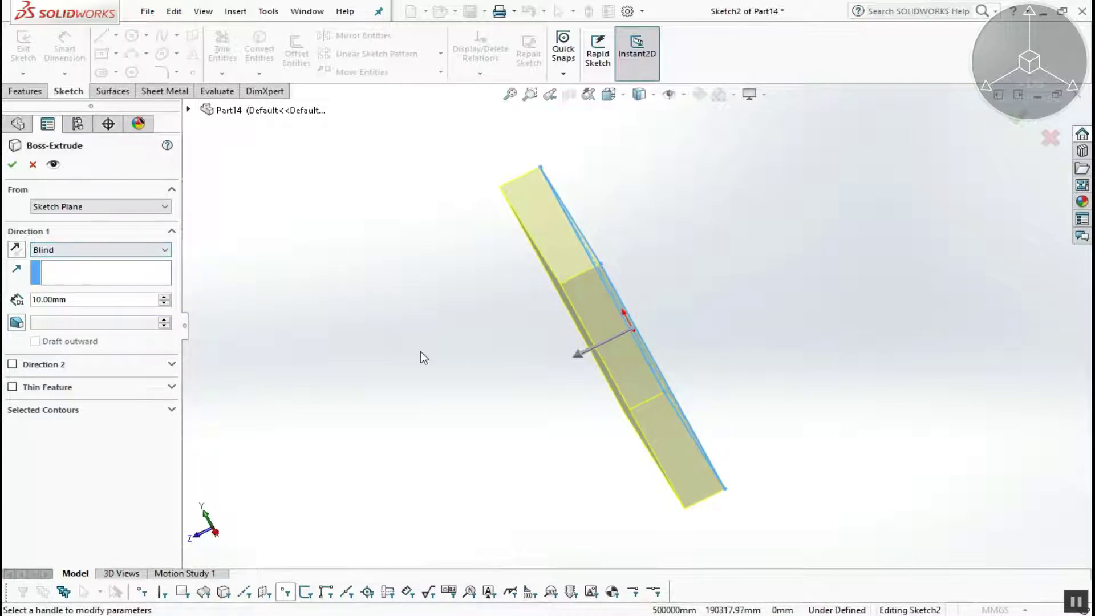
left_click(81, 299)
type("35")
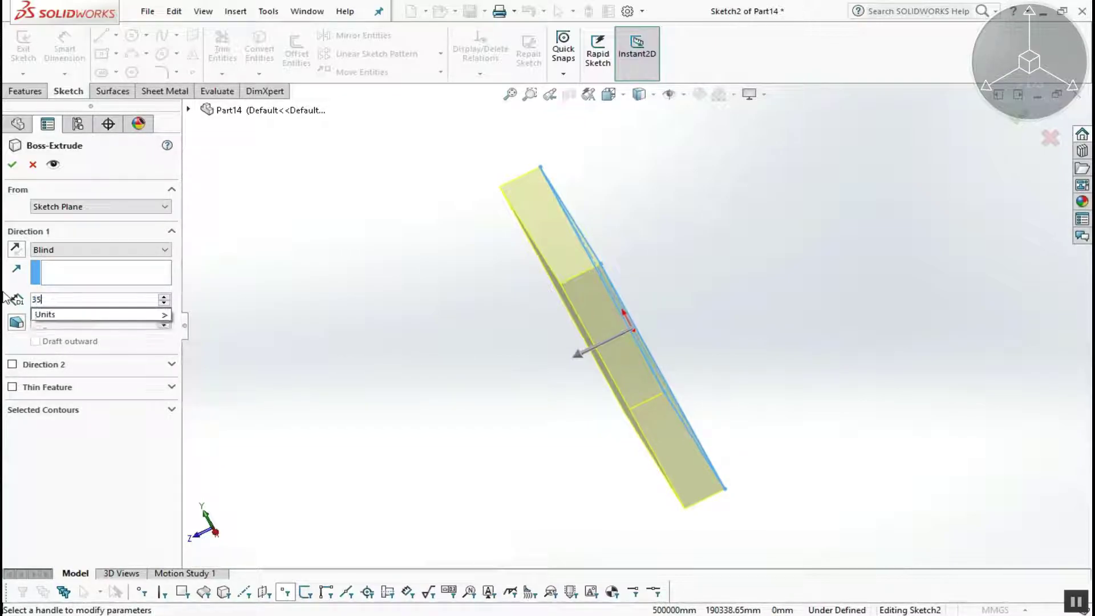
key("Return")
- Reverse the extrusion direction so the boss extends to the other side of the sketch plane
middle_click_drag(828, 362, 620, 433)
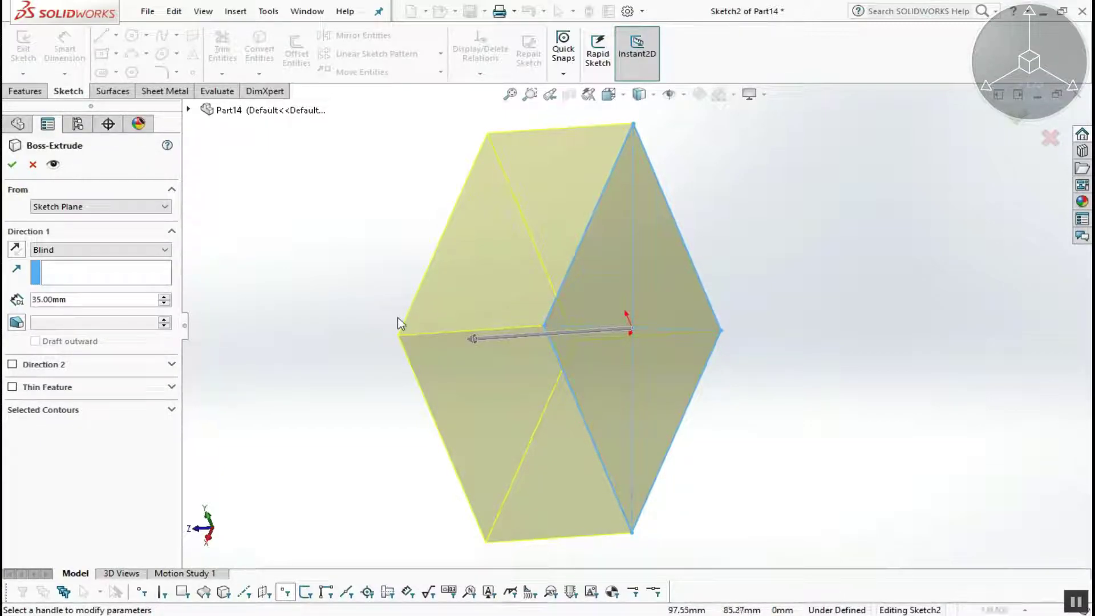
left_click(14, 250)
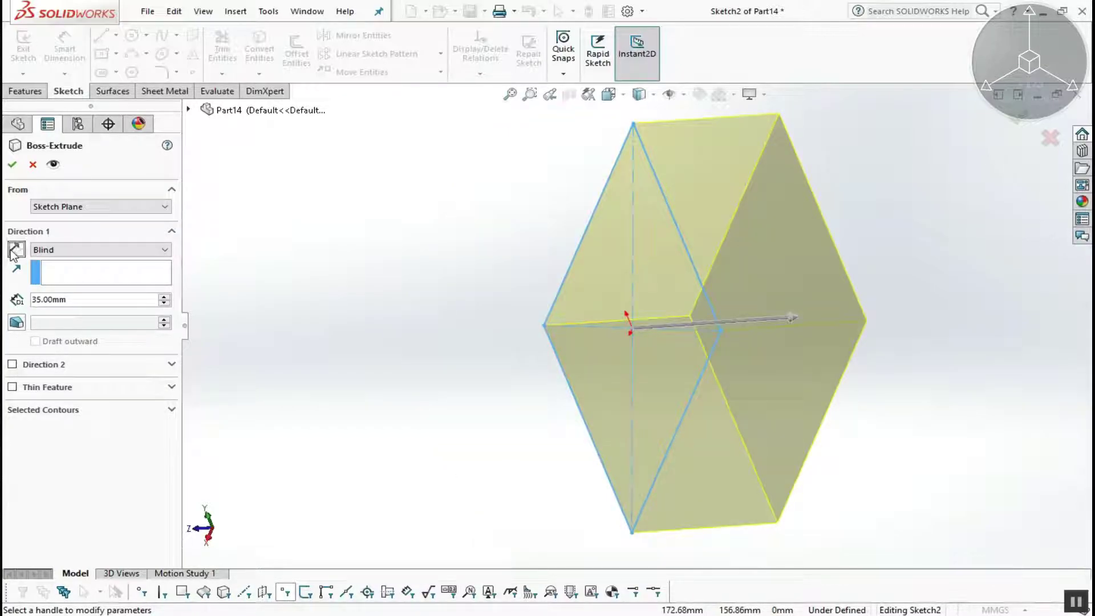
left_click(14, 251)
left_click(14, 252)
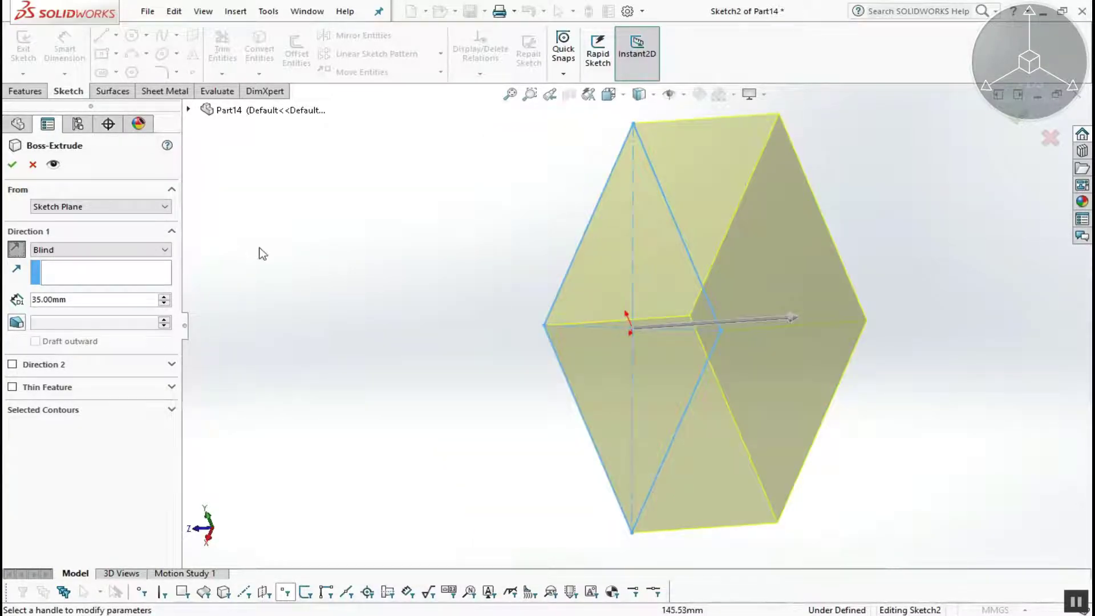
middle_click_drag(262, 251, 502, 360)
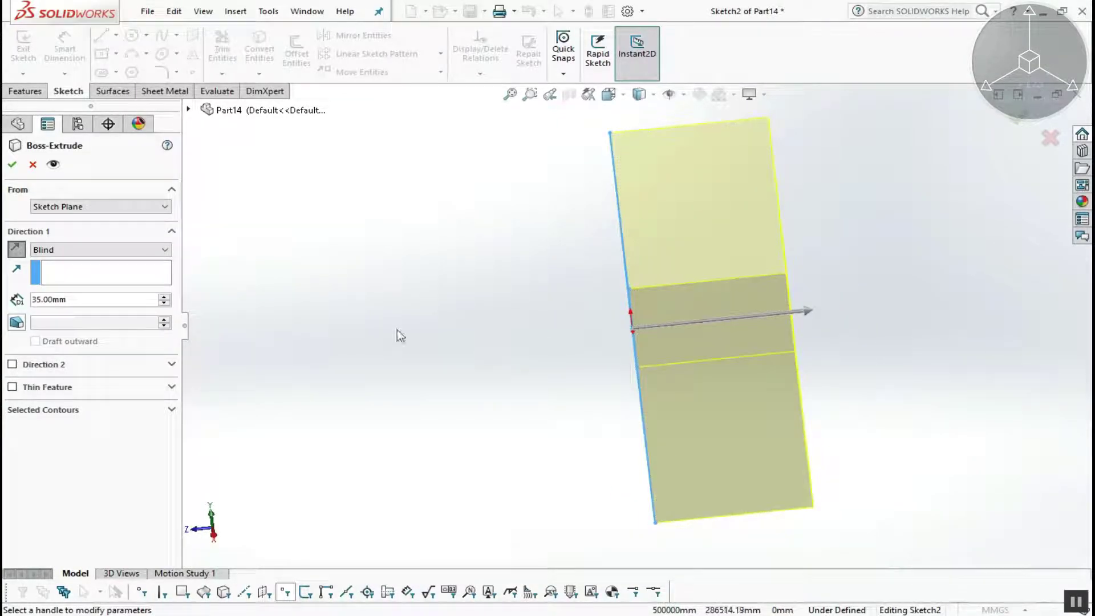
- Try the Mid Plane end condition for the extrusion and switch back to Blind
left_click(148, 251)
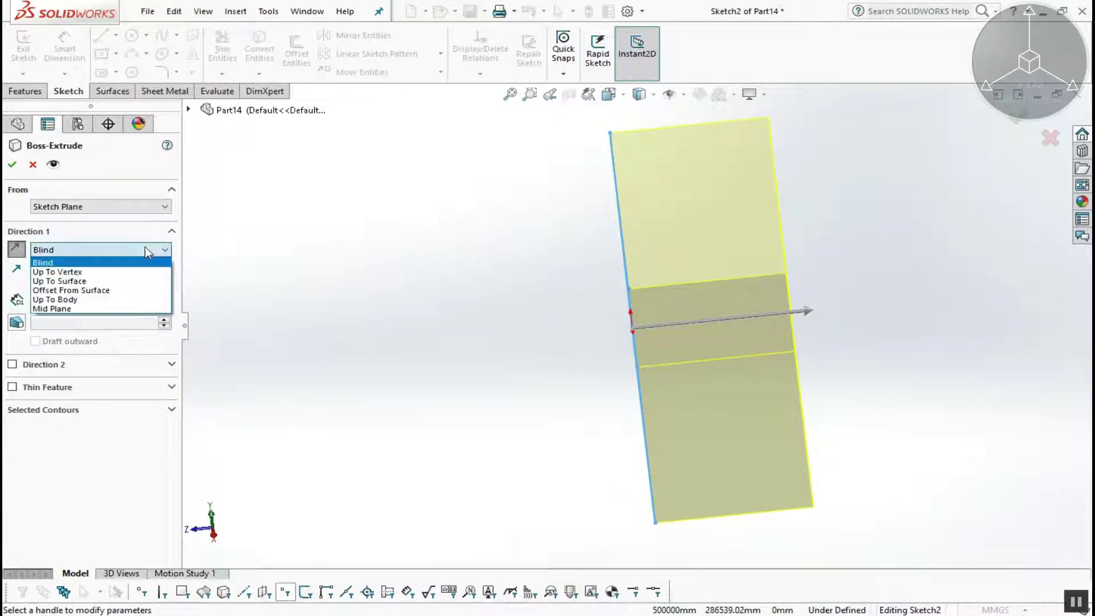
left_click(63, 308)
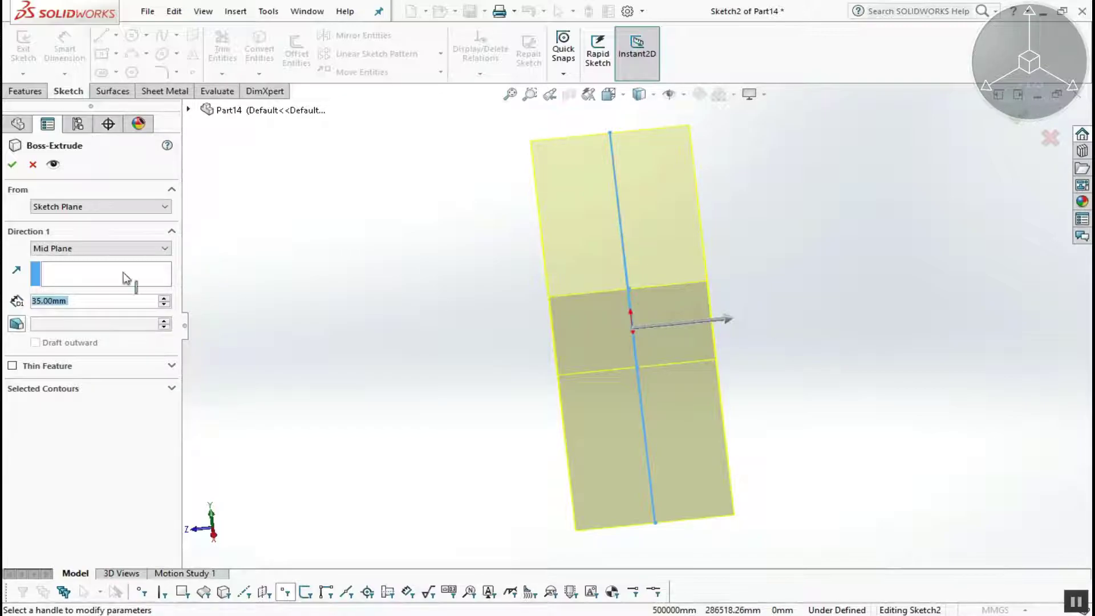
left_click(163, 249)
left_click(101, 260)
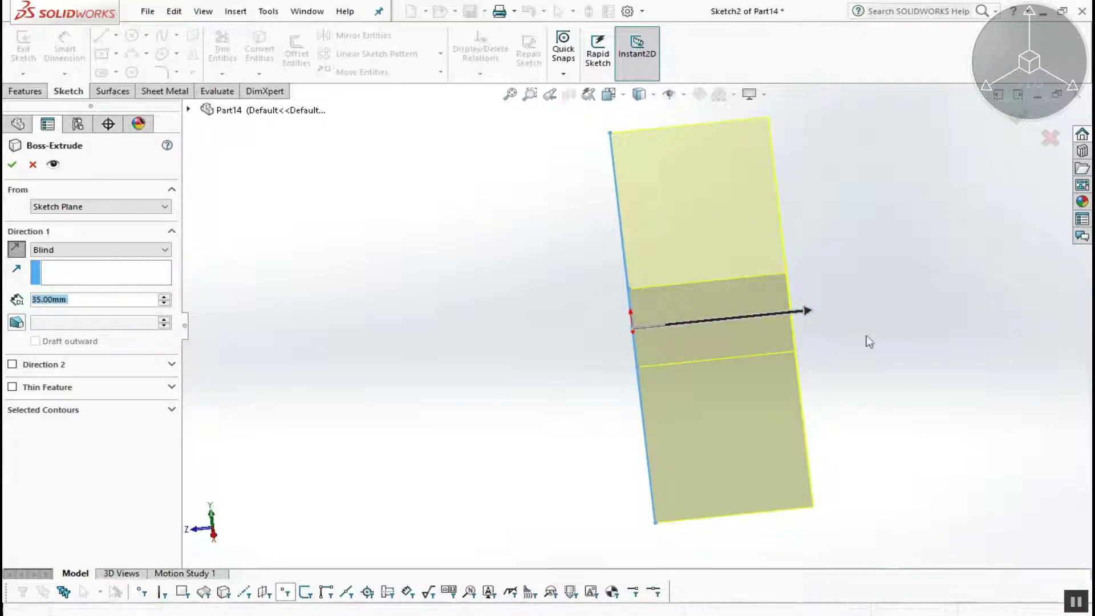
- Set the Direction 1 depth to 15 mm and enable Direction 2 with a blind depth of 20 mm
type("15")
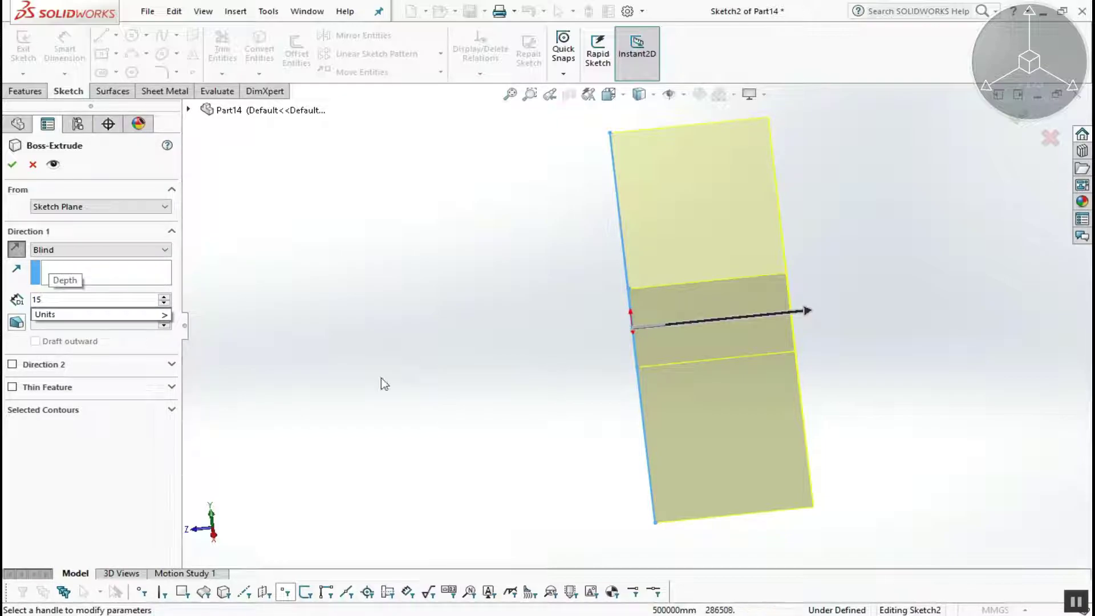
key("Return")
left_click(11, 364)
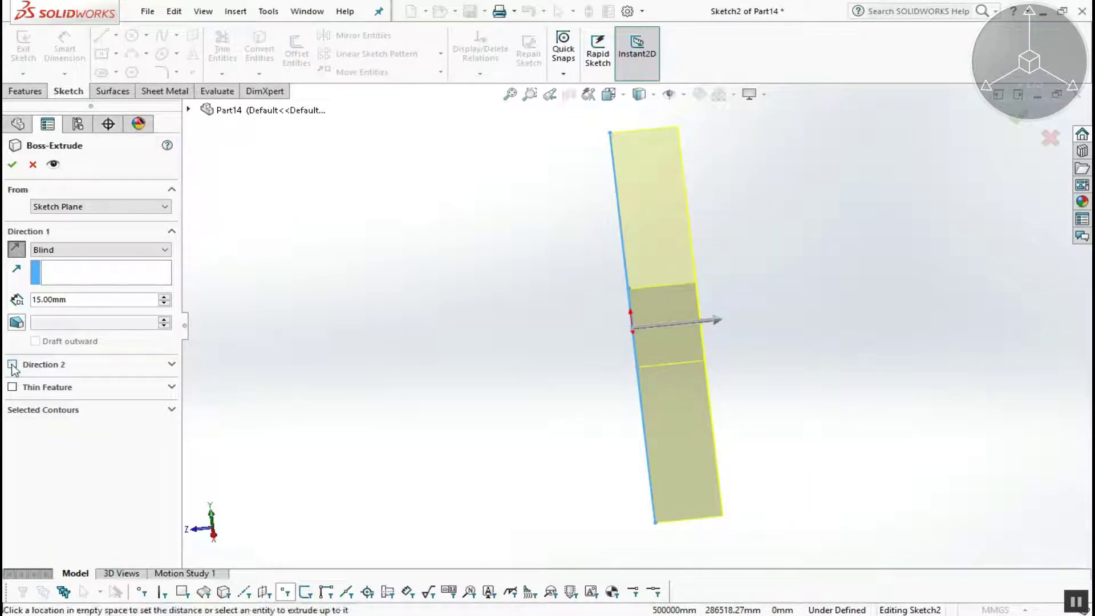
type("20")
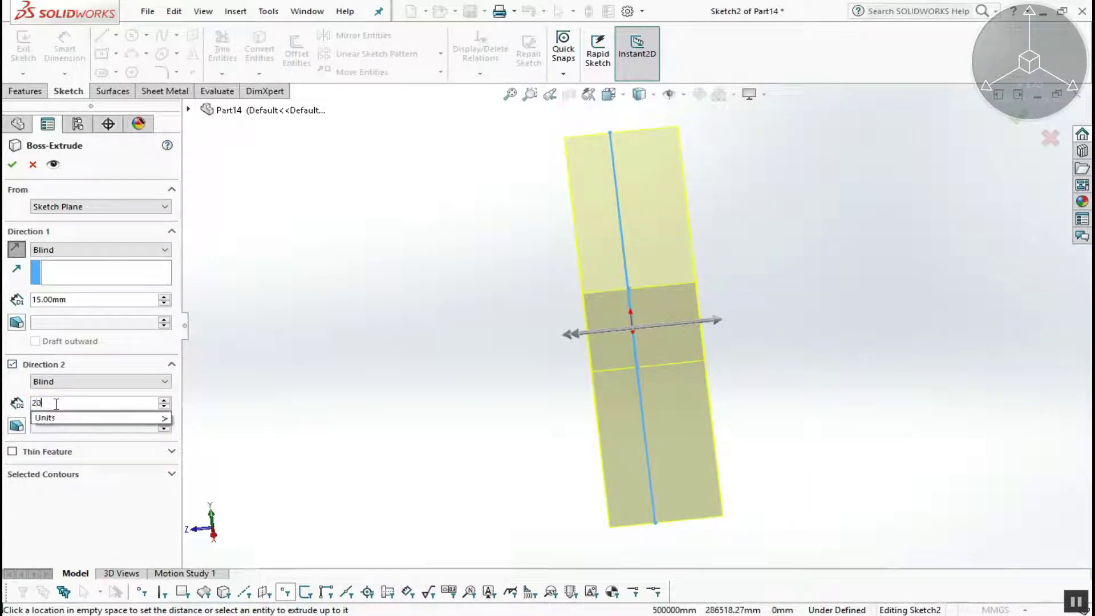
key("Return")
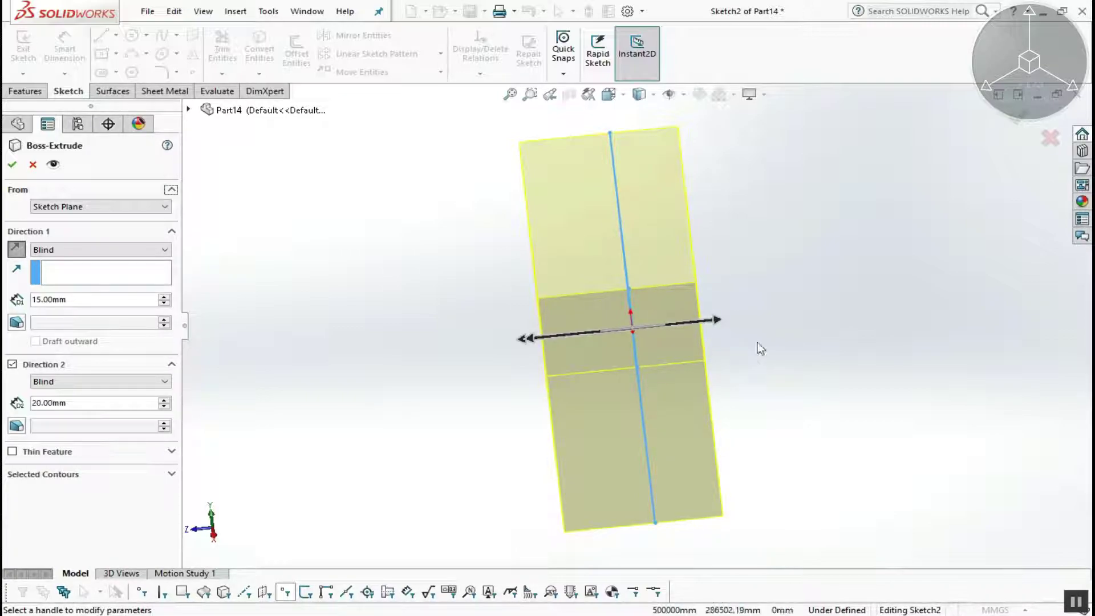
left_click(12, 364)
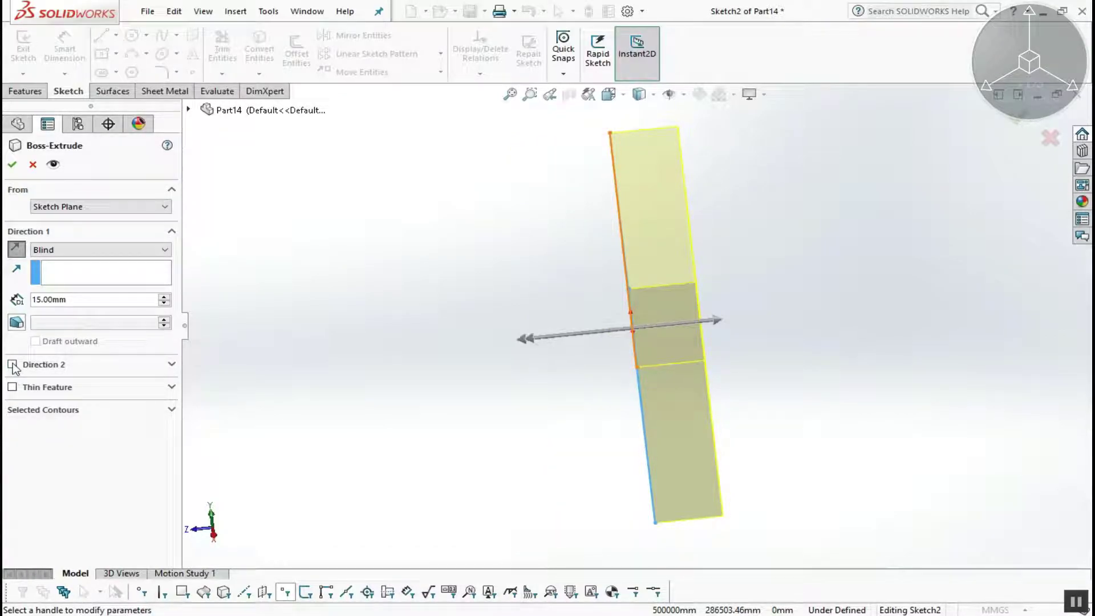
left_click(12, 365)
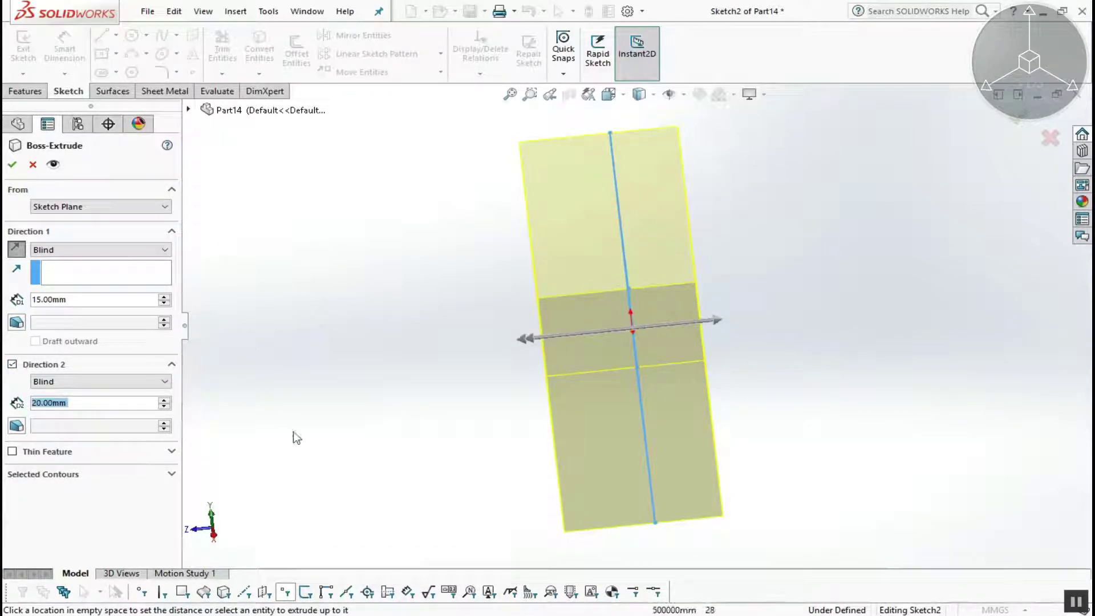
- Enable a One-Direction thin feature on the extrusion with a wall thickness of 5 mm
left_click(13, 452)
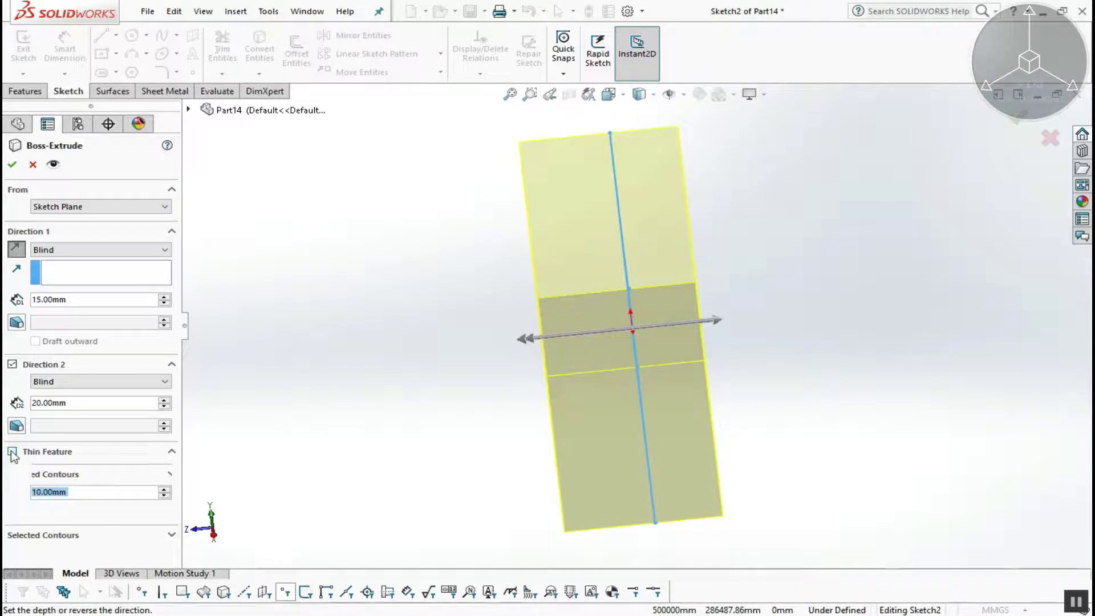
middle_click_drag(685, 320, 607, 319)
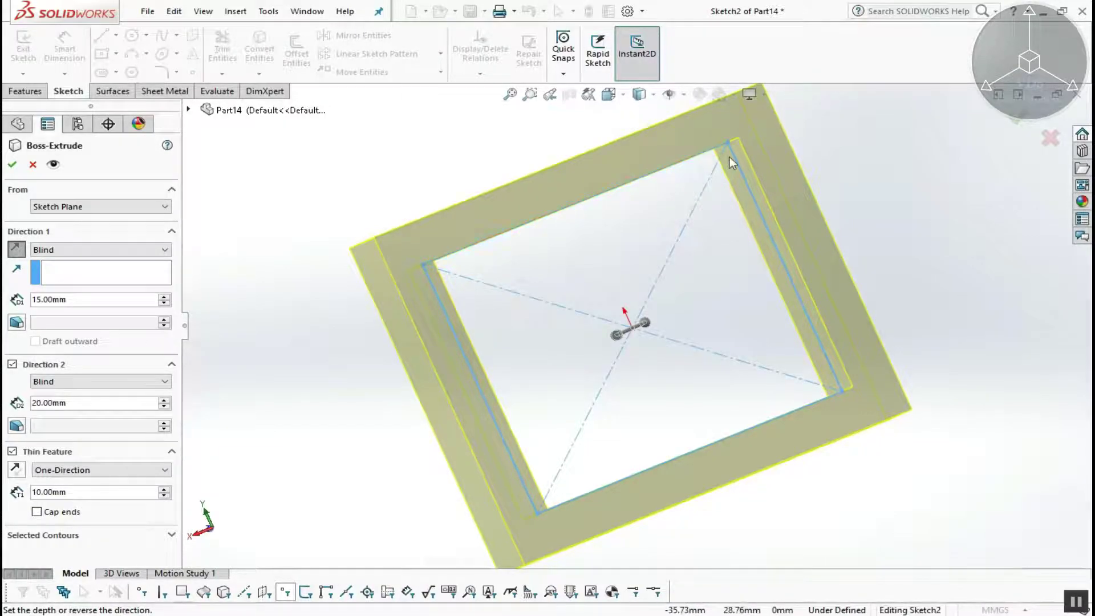
double_click(74, 492)
type("5")
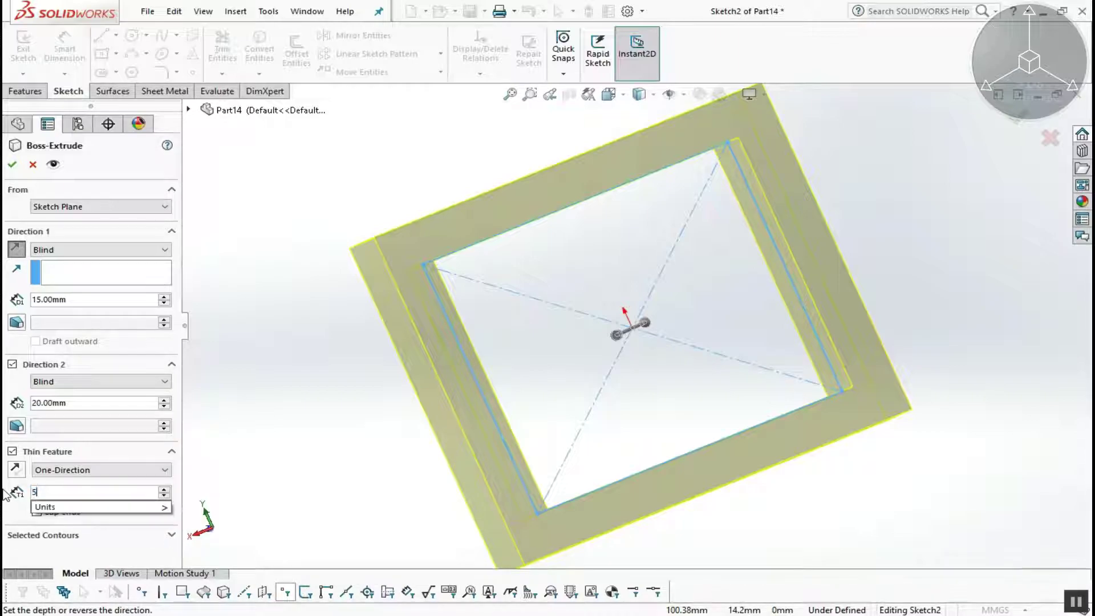
key("Return")
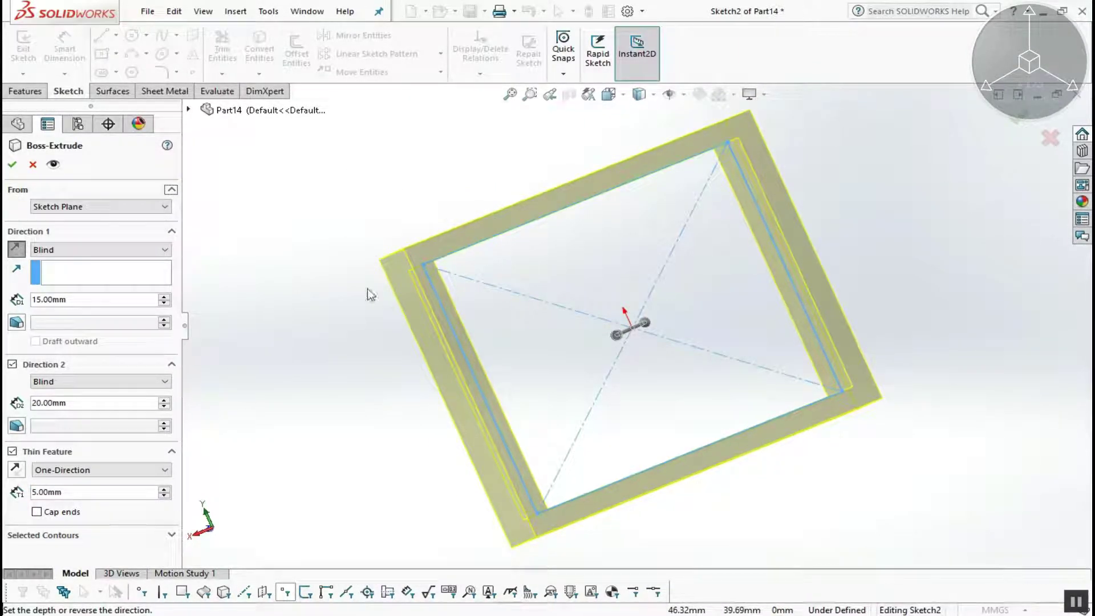
- Flip the thin wall between the inside and the outside of the rectangle sketch, leaving it outside
left_click(16, 470)
left_click(16, 471)
left_click(16, 470)
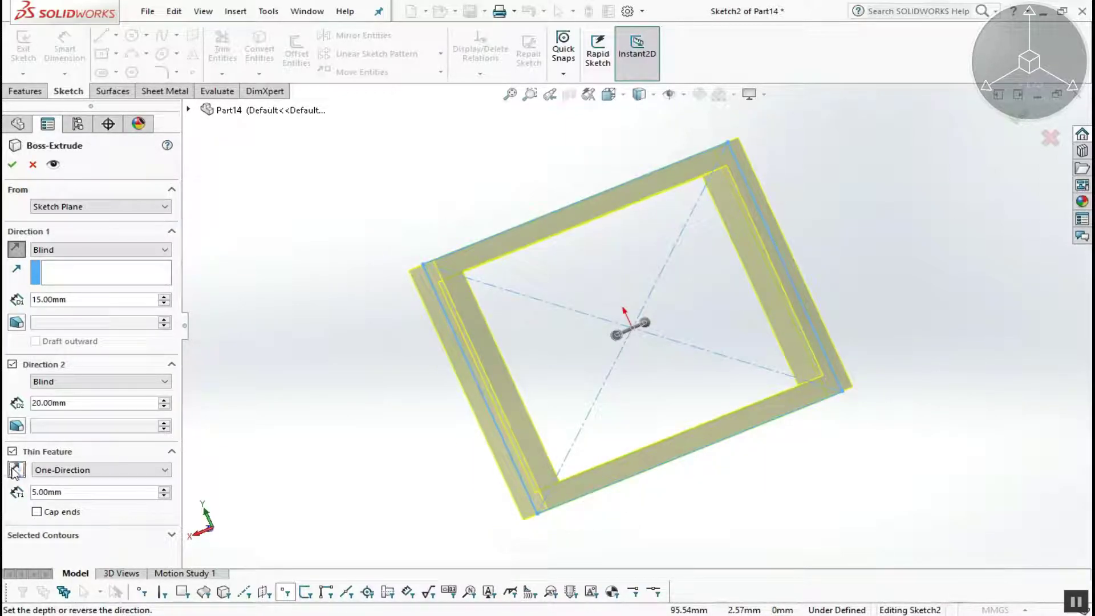
left_click(16, 471)
- Set the thin feature type to Mid-Plane so the wall is centred on the sketch lines
left_click(78, 471)
left_click(70, 489)
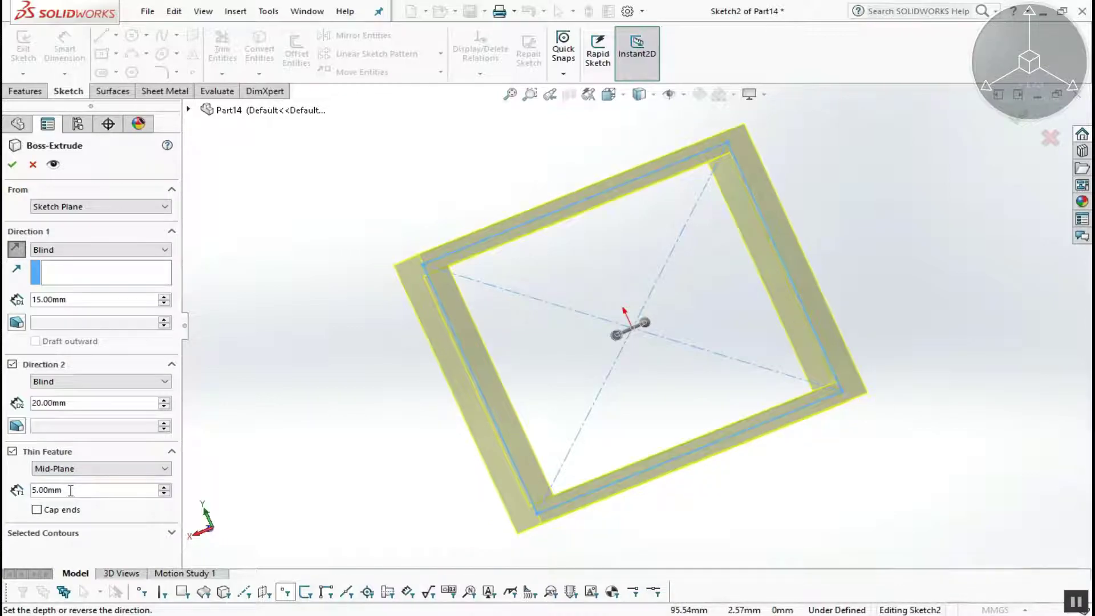
mouse_move(675, 361)
middle_mouse_down()
mouse_move(643, 367)
mouse_move(640, 349)
mouse_move(675, 372)
mouse_move(655, 411)
middle_mouse_up()
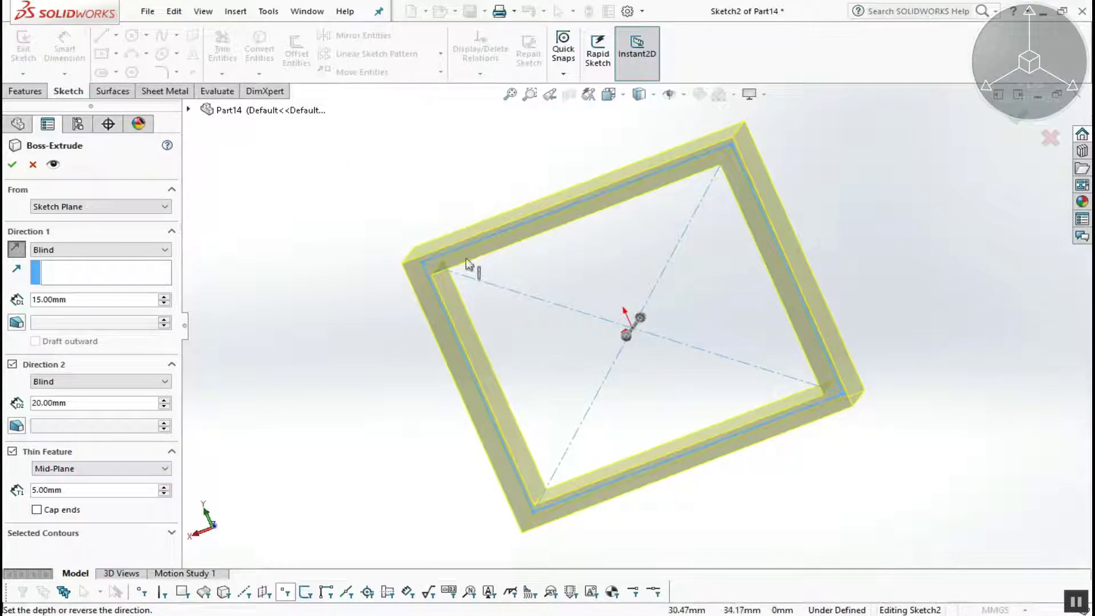
- Switch the thin feature type to Two-Direction, keeping the thicknesses at 5 mm and 10 mm
left_click(97, 470)
left_click(80, 501)
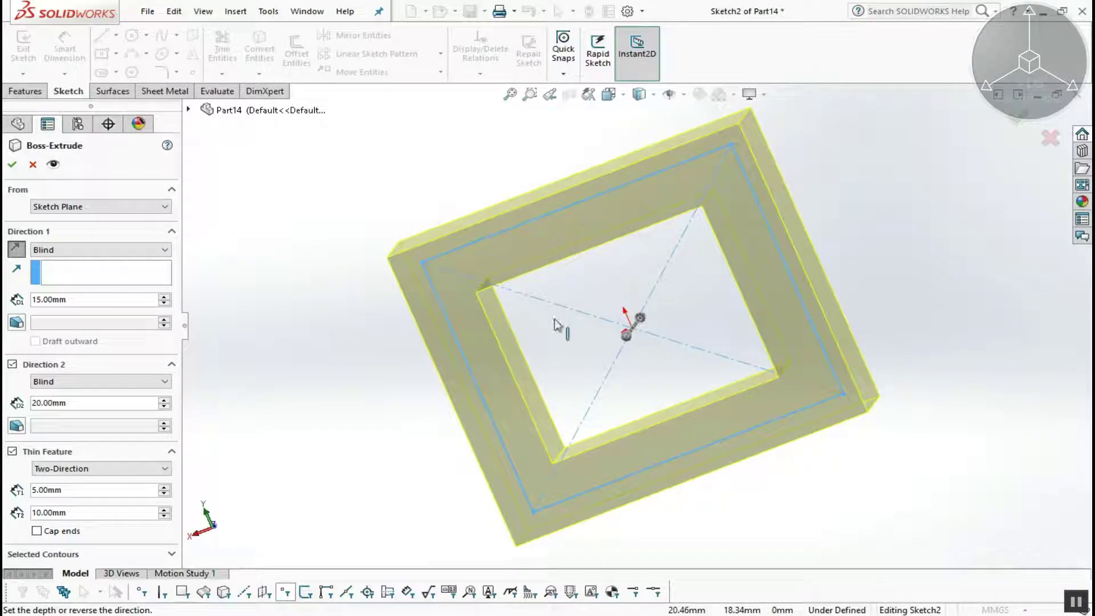
mouse_move(538, 258)
middle_mouse_down()
mouse_move(547, 220)
mouse_move(511, 247)
mouse_move(525, 269)
middle_mouse_up()
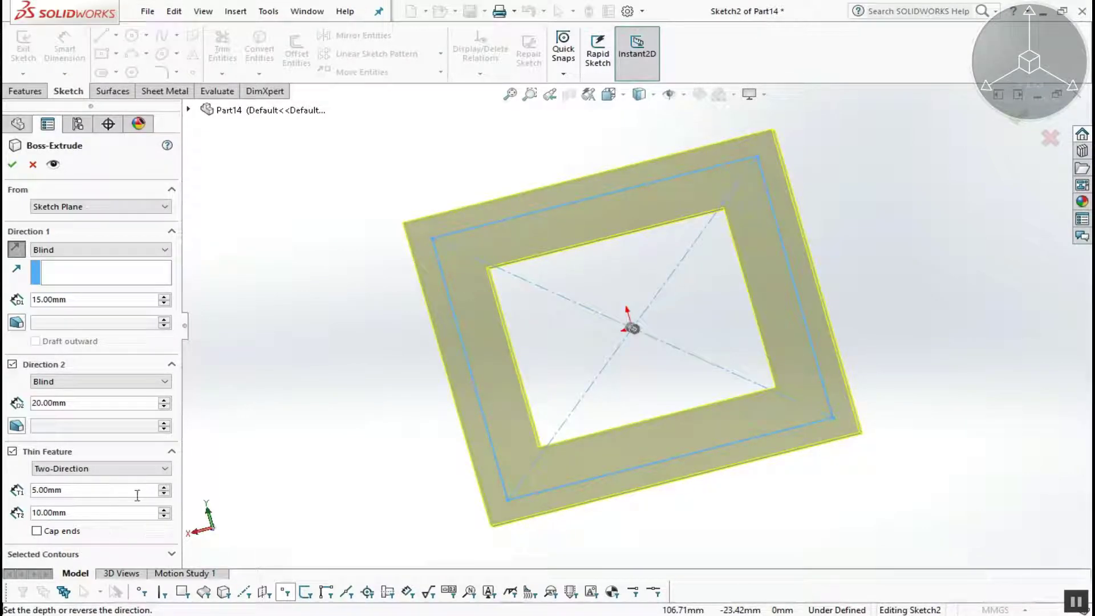
- Try the Cap ends option on the thin feature, inspect the preview, and disable the option again
left_click(36, 530)
mouse_move(579, 372)
middle_mouse_down()
mouse_move(627, 320)
mouse_move(687, 381)
middle_mouse_up()
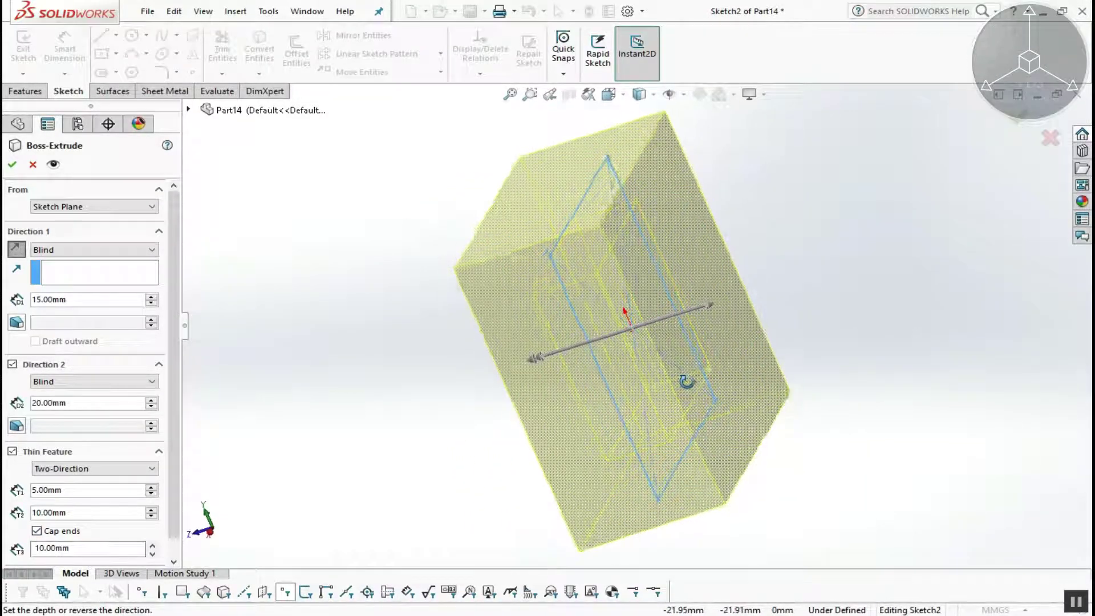
left_click(37, 531)
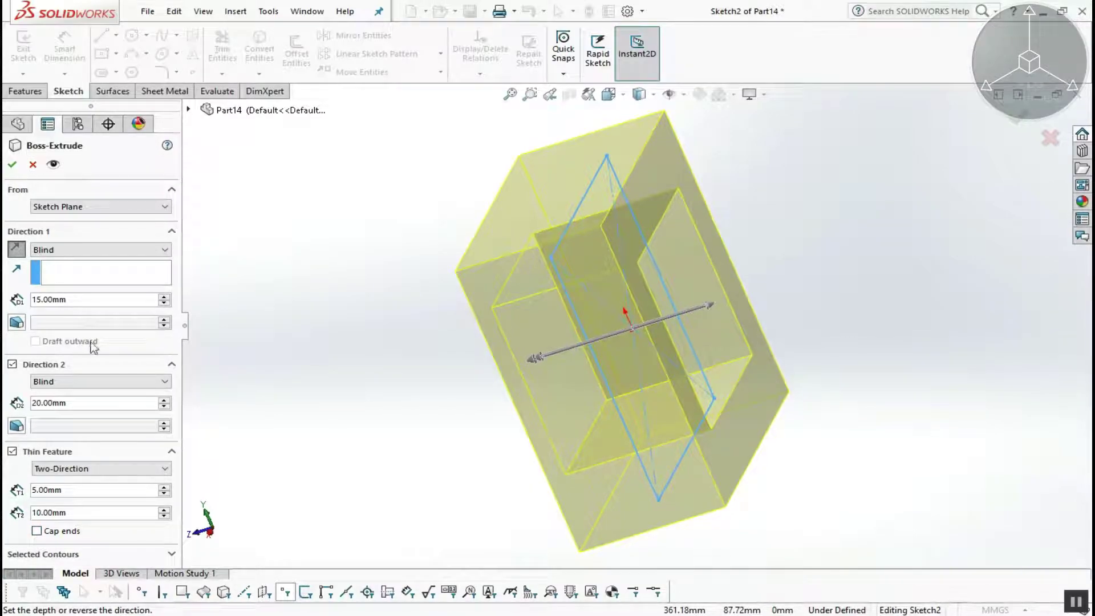
- Disable Thin Feature and accept the solid extrusion with blind depths of 15 mm and 20 mm
left_click(12, 452)
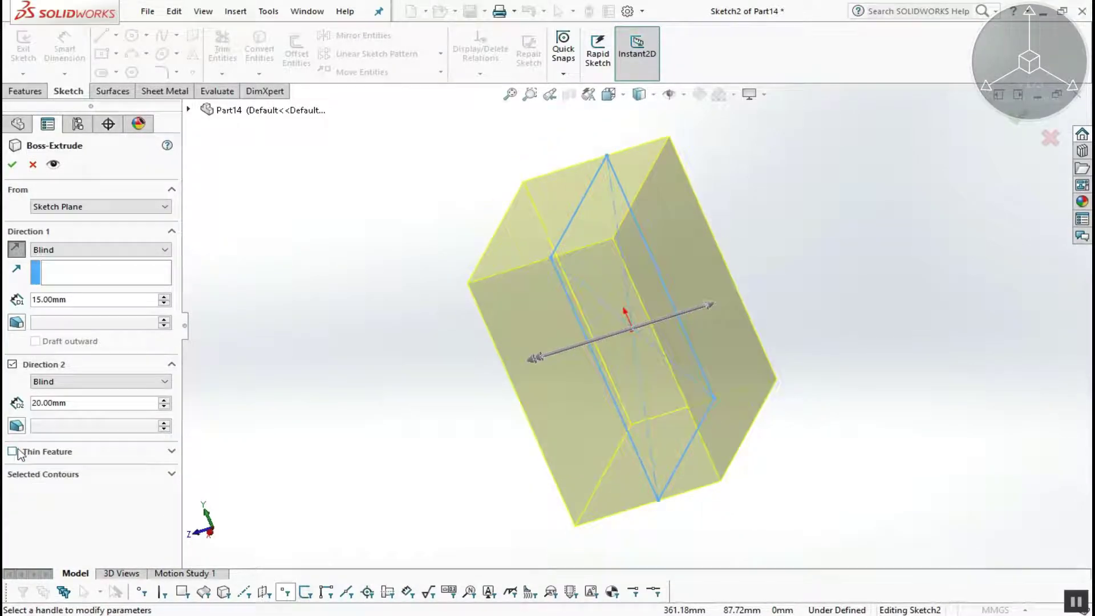
middle_click_drag(328, 381, 222, 313)
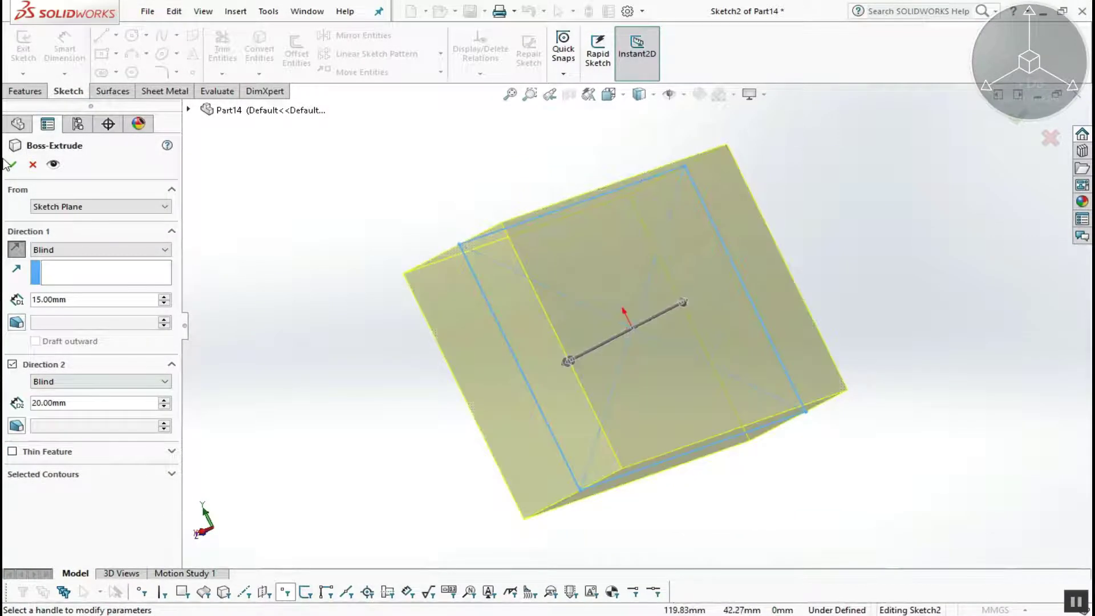
left_click(13, 166)
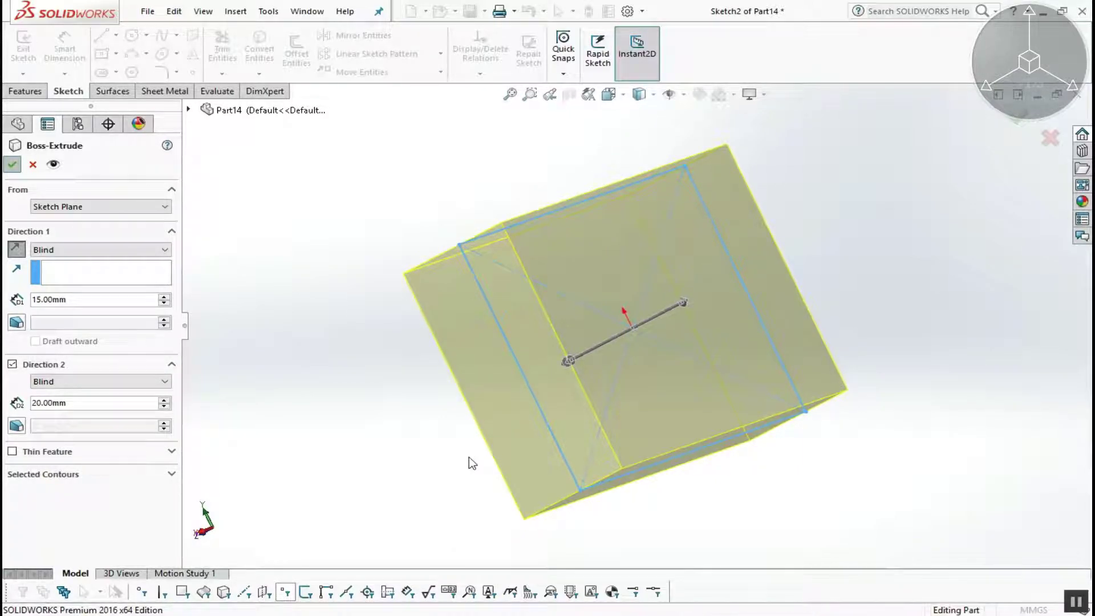
middle_click_drag(421, 440, 319, 399)
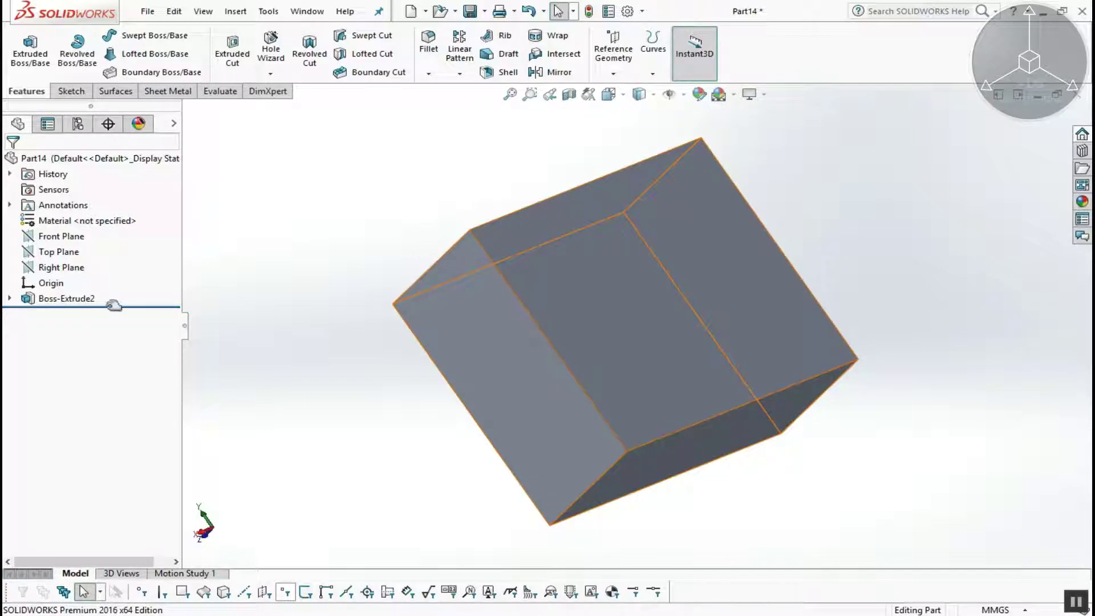
- Reopen the boss extrusion's definition to review the available Direction 1 end conditions, and close it without changes
right_click(66, 298)
left_click(78, 258)
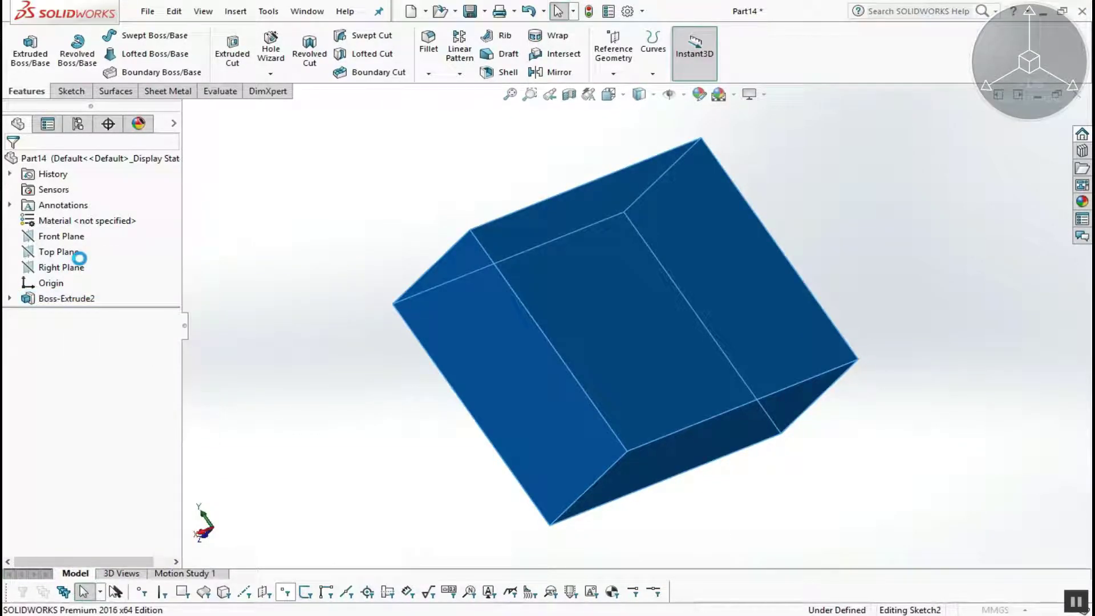
left_click(84, 248)
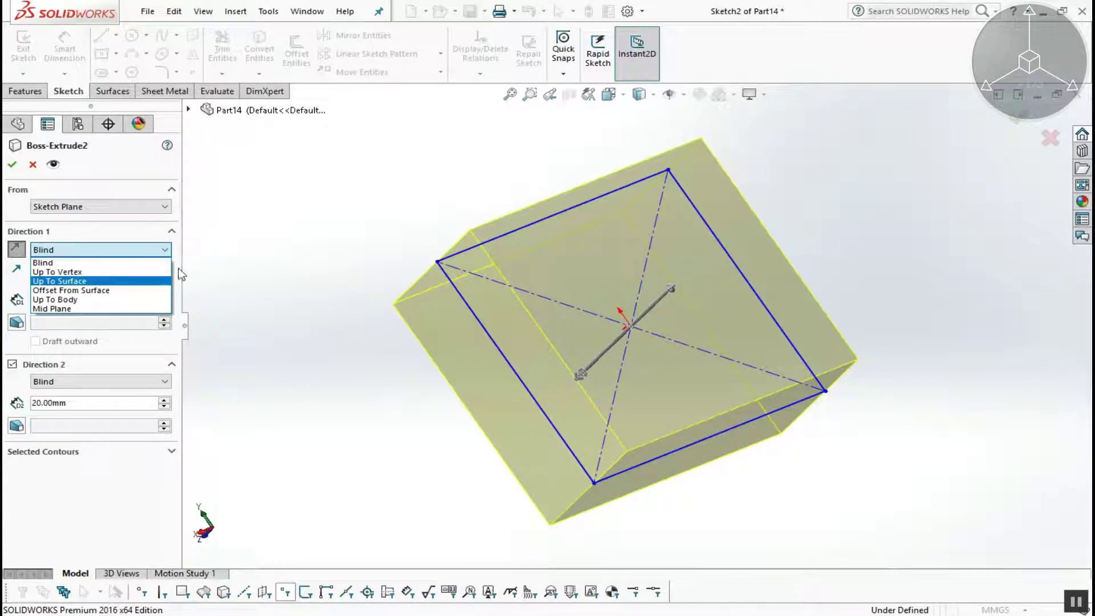
left_click(247, 267)
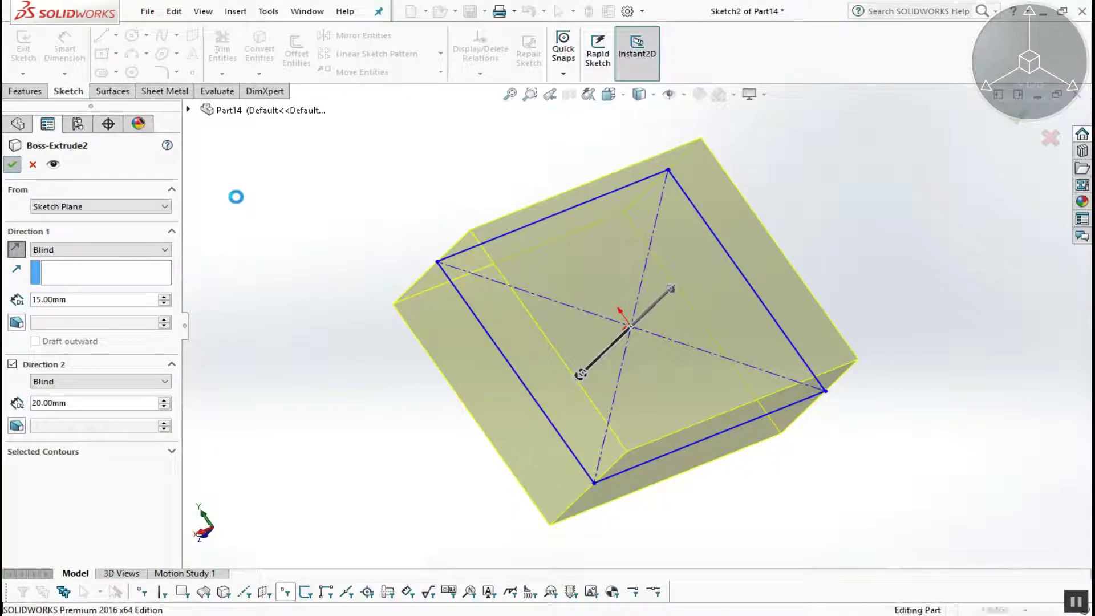
key("Return")
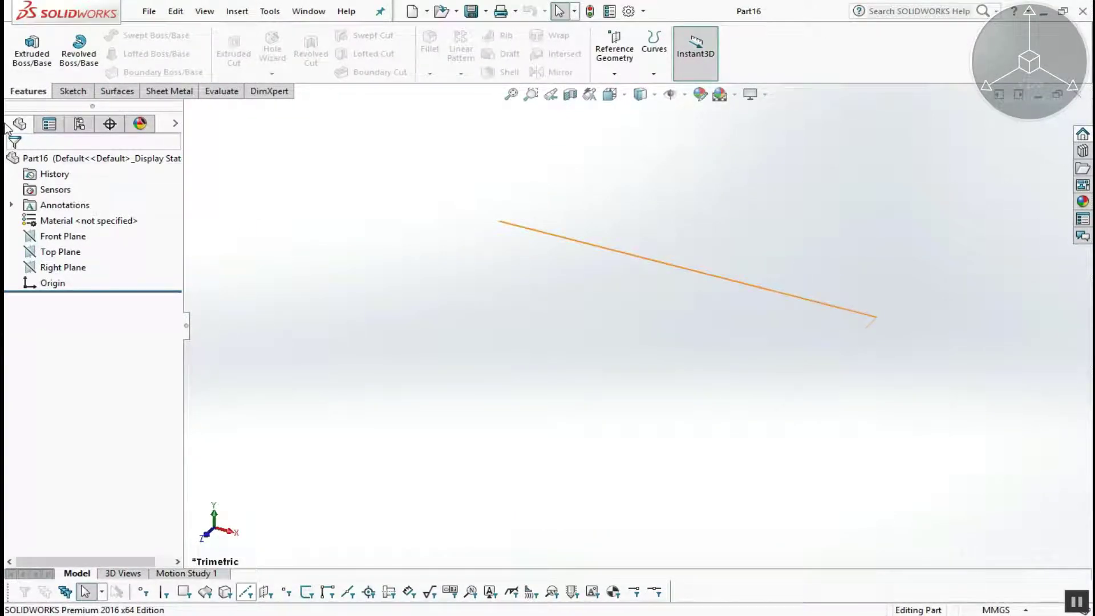
- Start an Extruded Boss/Base on the Top Plane of the new part and sketch a center rectangle from the origin
left_click(32, 58)
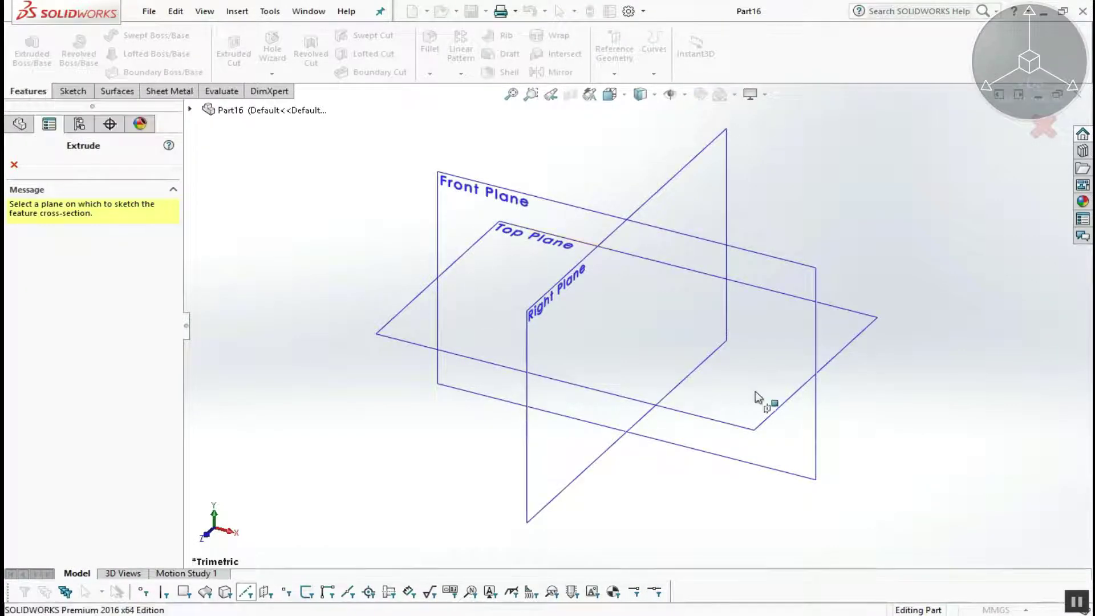
left_click(536, 279)
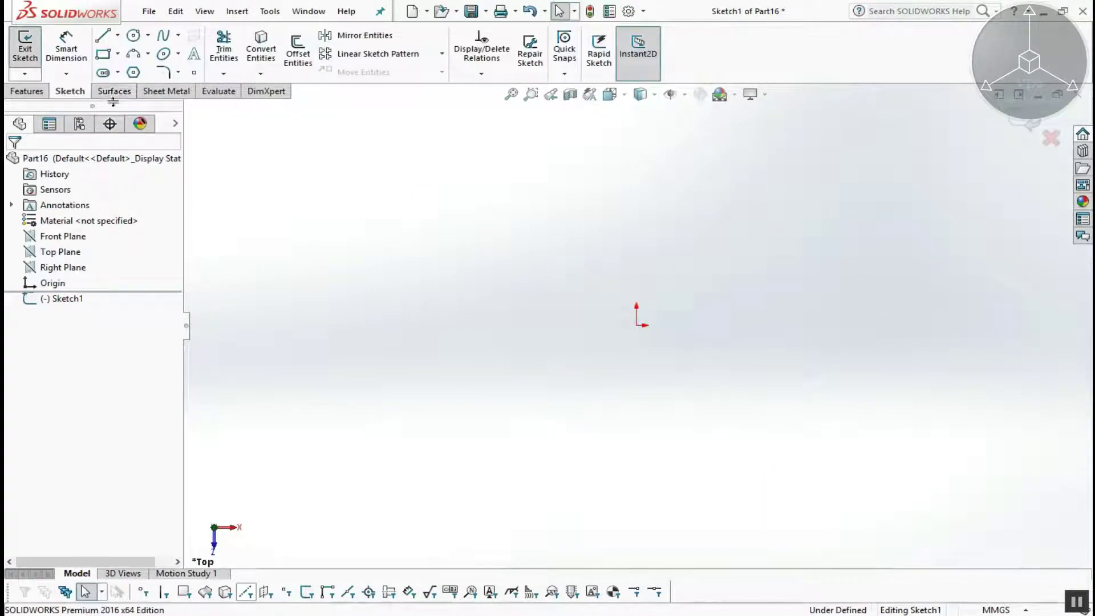
left_click(118, 55)
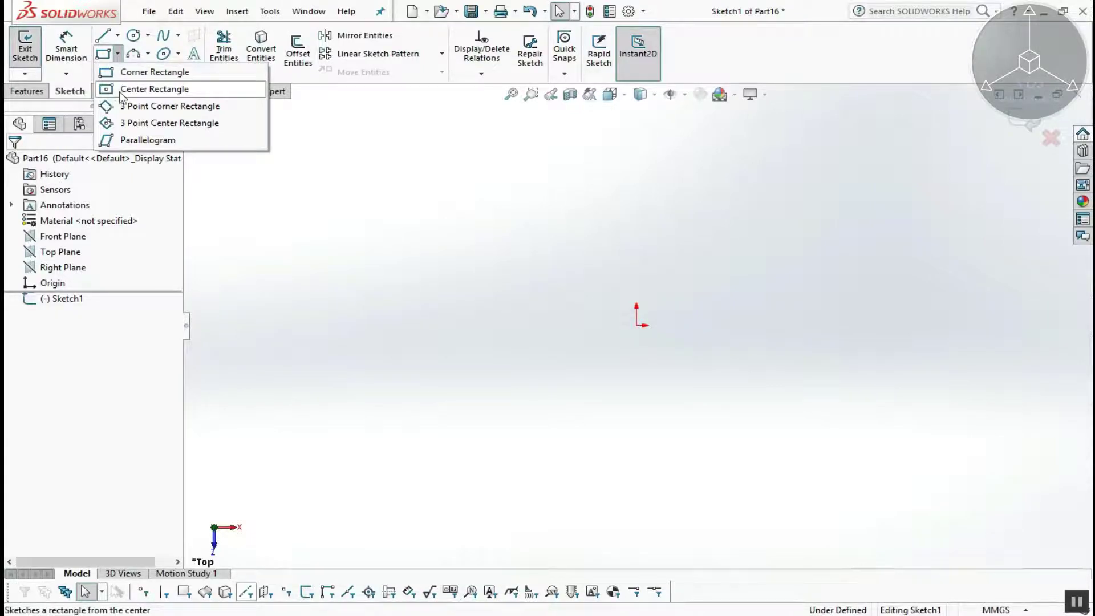
left_click(148, 88)
left_click(637, 325)
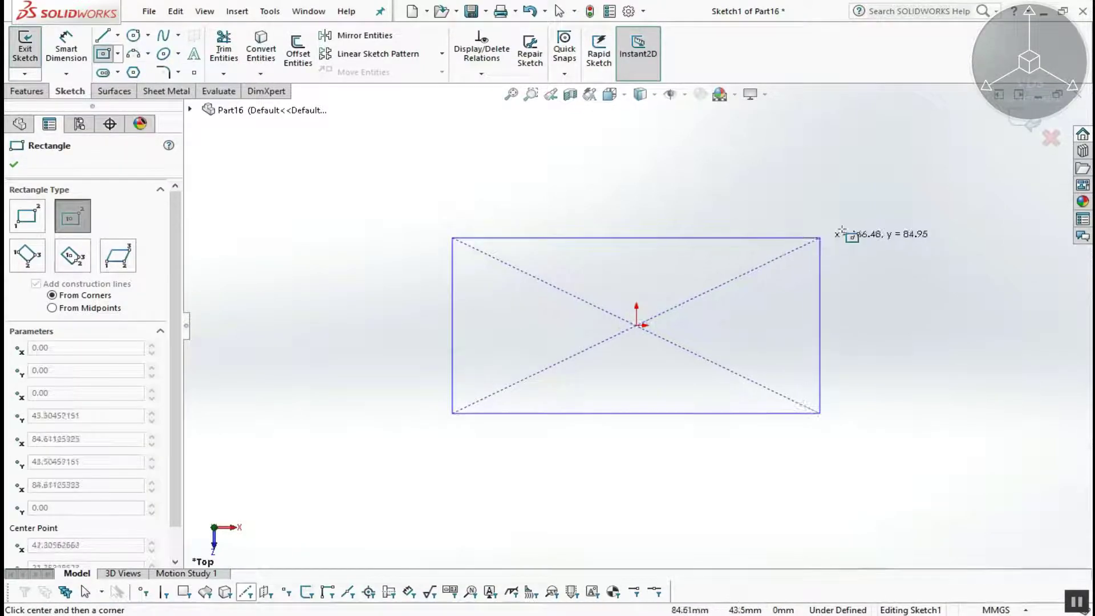
left_click(876, 205)
- Extrude the center rectangle into a plate with a blind depth of 7 mm
key("Escape")
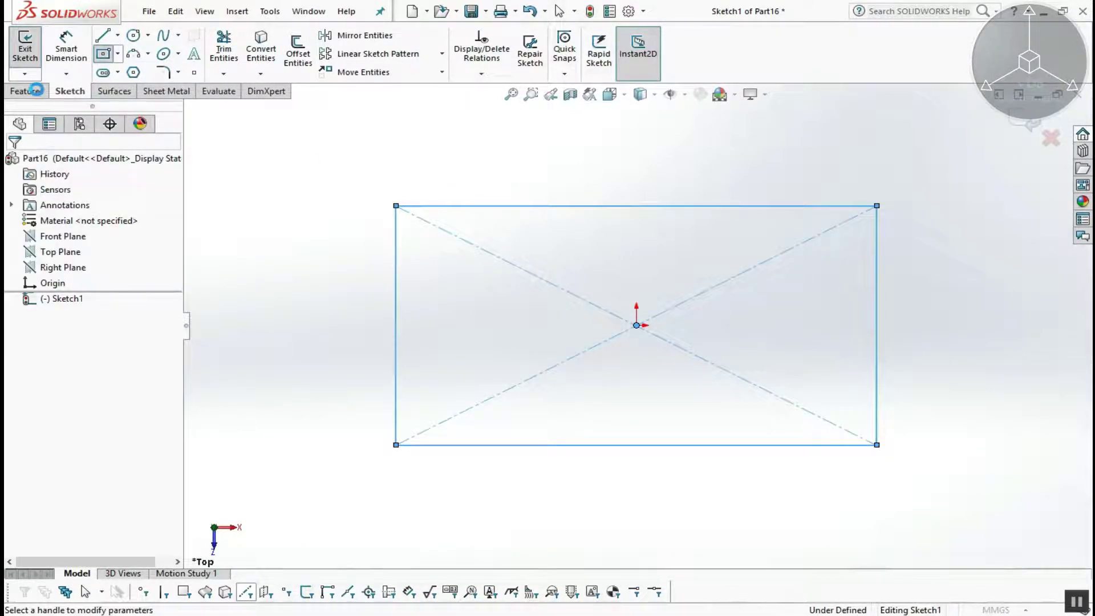
left_click_drag(638, 298, 643, 314)
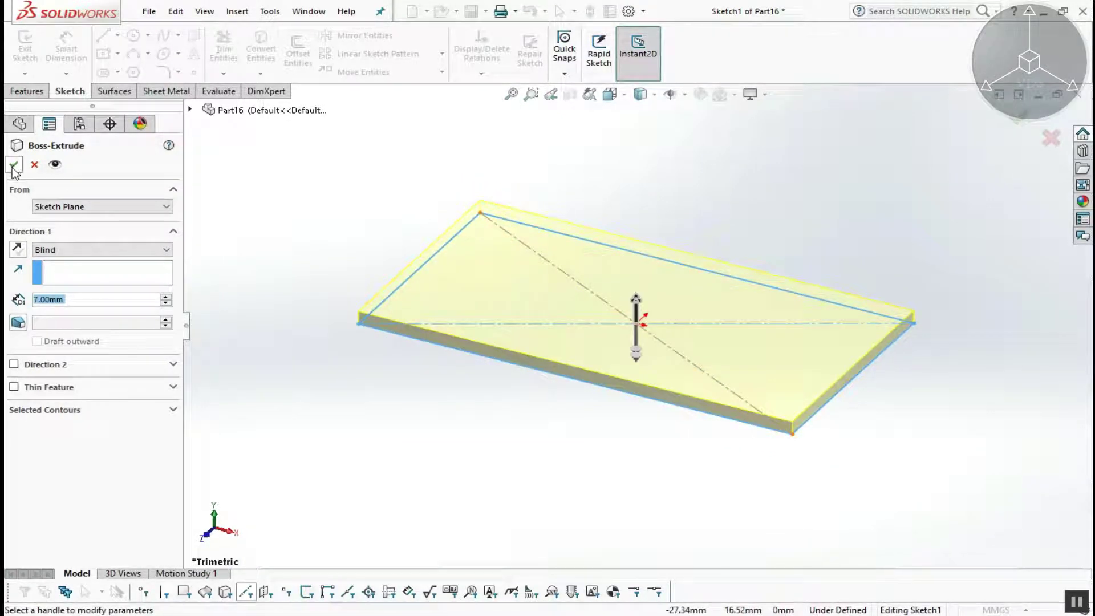
key("Return")
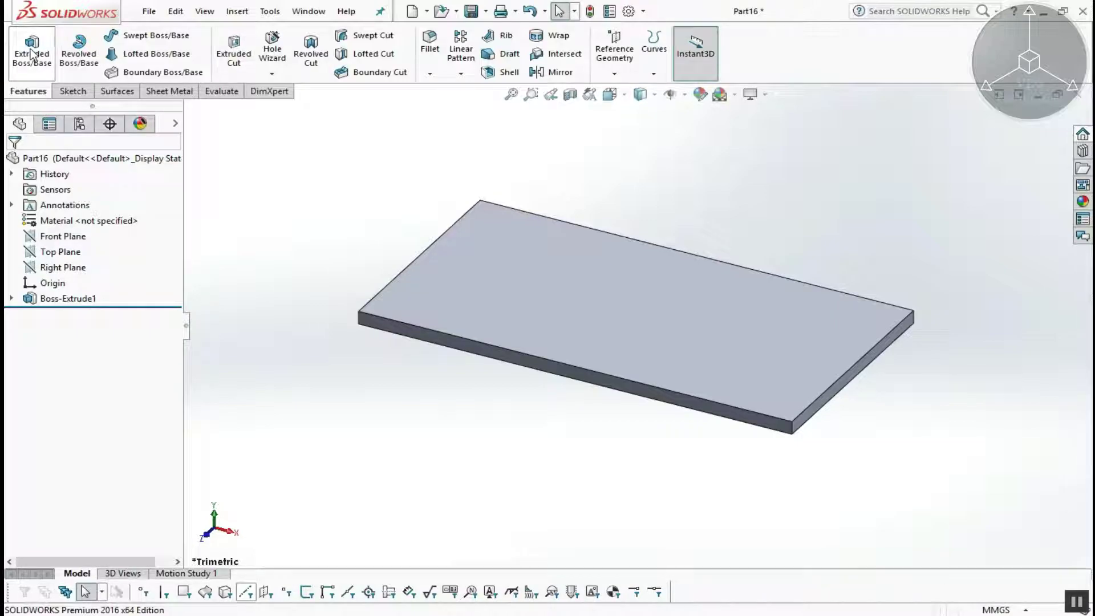
- Start a sketch on the plate's top face and draw a narrow upright corner rectangle, about 82 mm long, near its left end
left_click(27, 43)
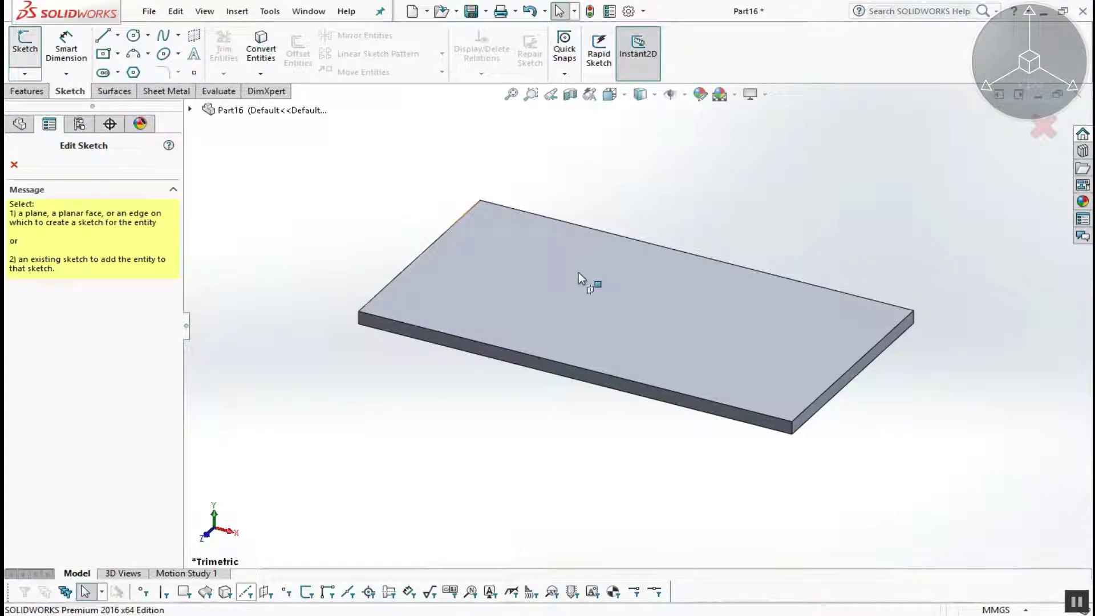
left_click(553, 258)
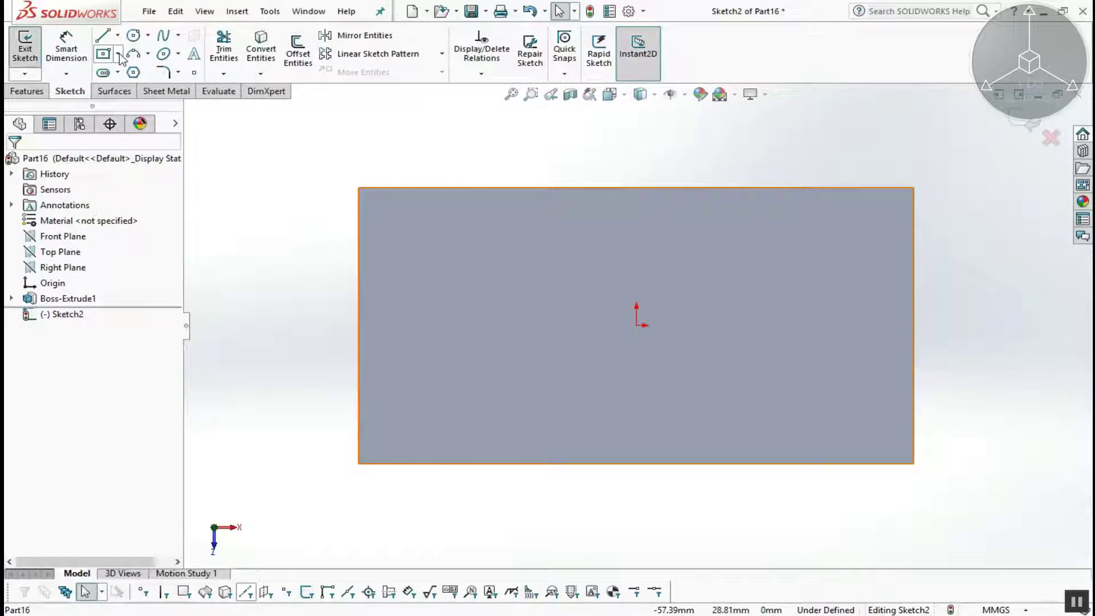
left_click(119, 54)
left_click(119, 54)
left_click(119, 55)
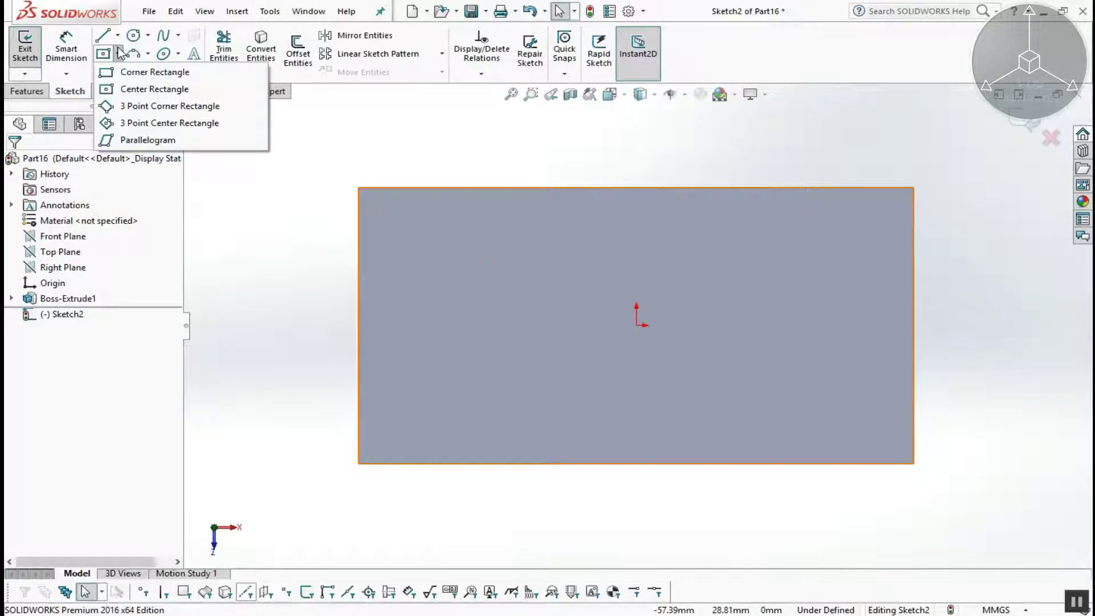
left_click(121, 73)
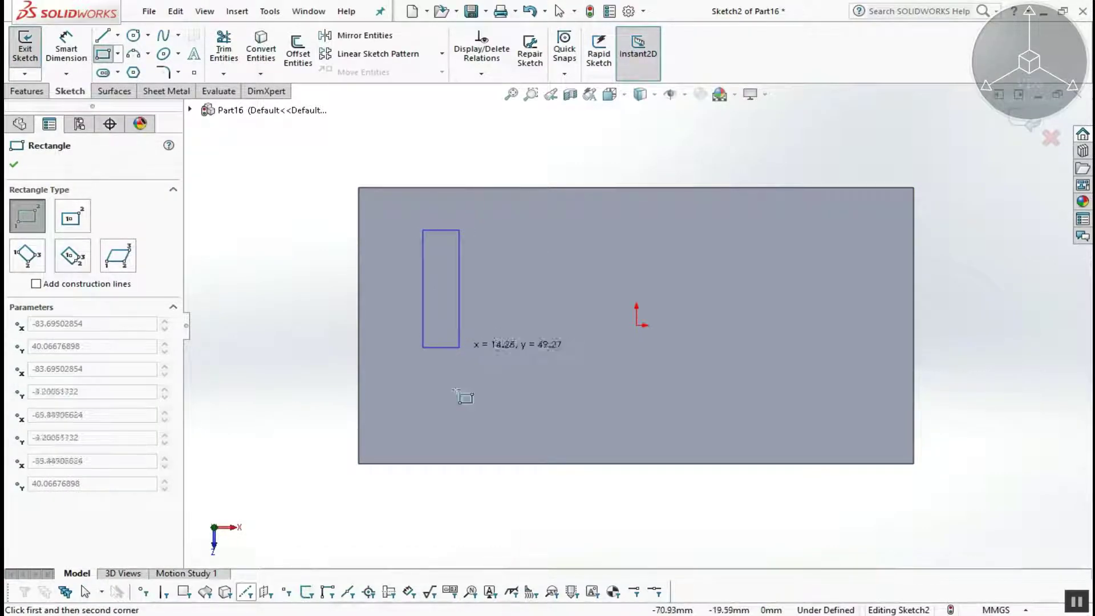
left_click(443, 424)
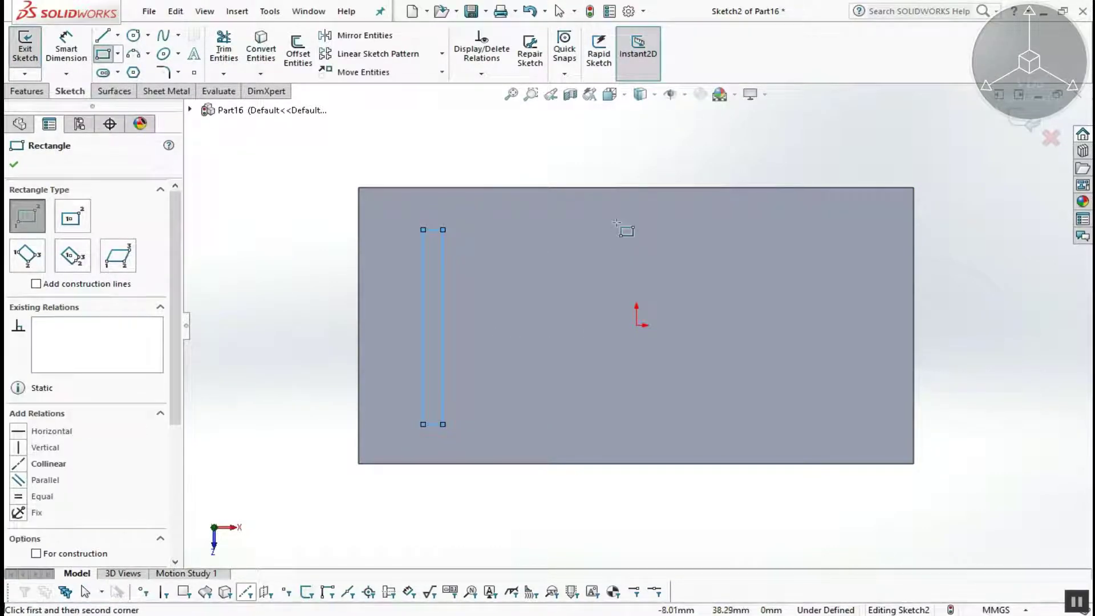
- Draw two more narrow rectangles about 7 mm by 82 mm, spaced to the right and aligned with the first, and exit the sketch
left_click(546, 229)
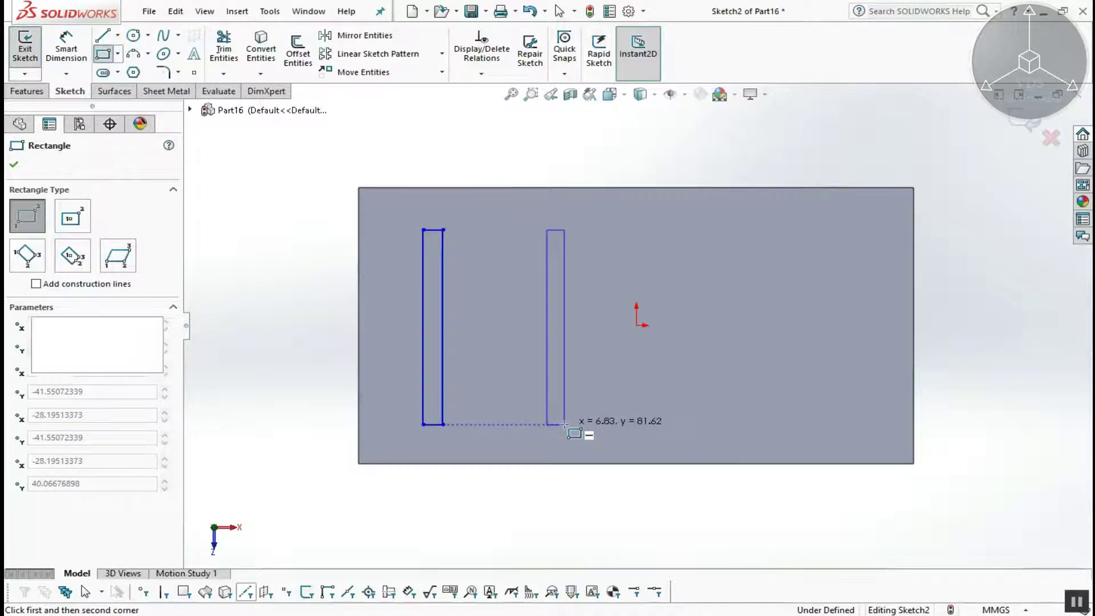
left_click(564, 425)
left_click(677, 229)
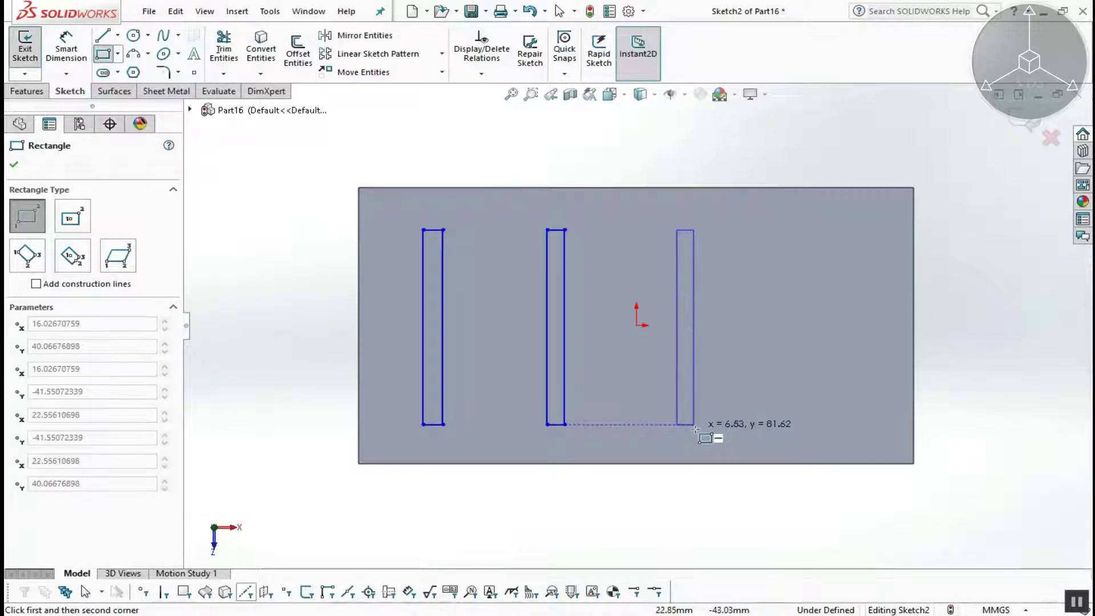
left_click(696, 425)
key("Escape")
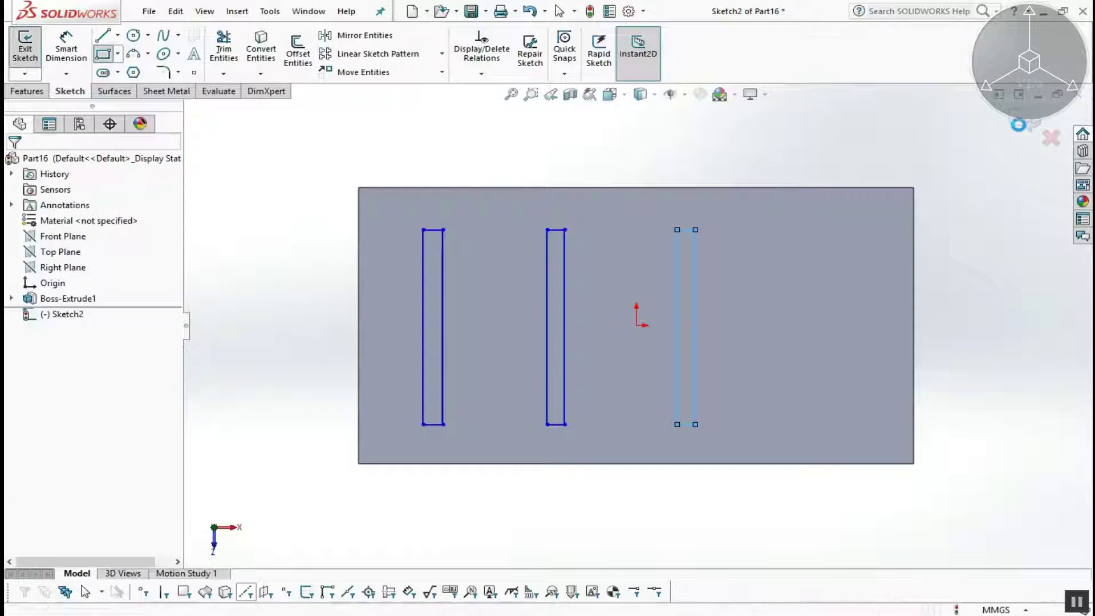
left_click(1024, 118)
key("ctrl+7")
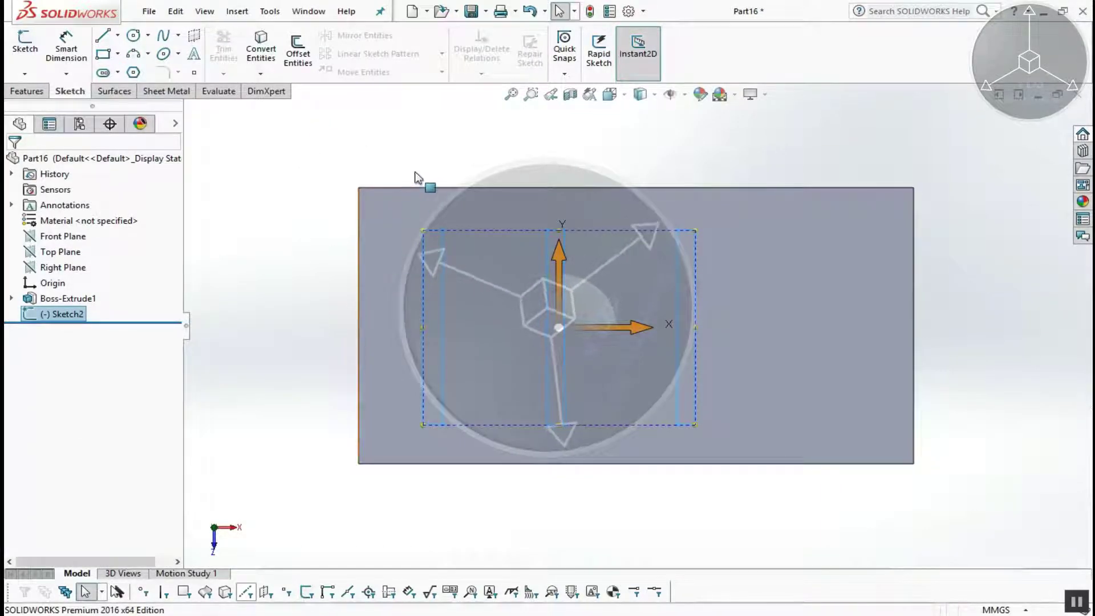
- Extrude the three narrow rectangles into walls with a blind depth of 75 mm, keeping Merge result on
scroll(319, 174, "down", 2)
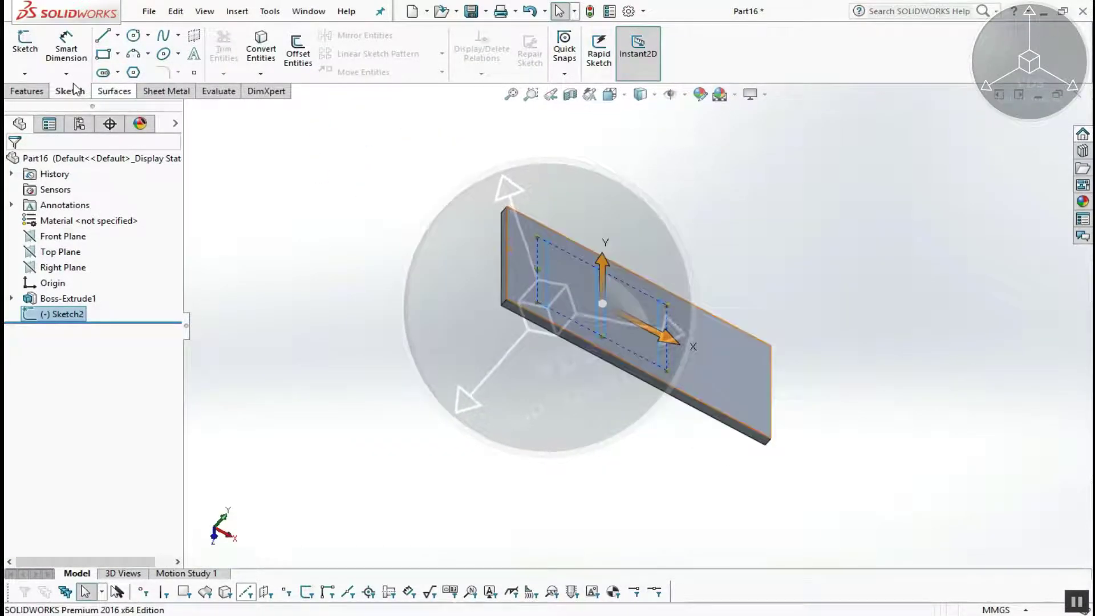
left_click(27, 91)
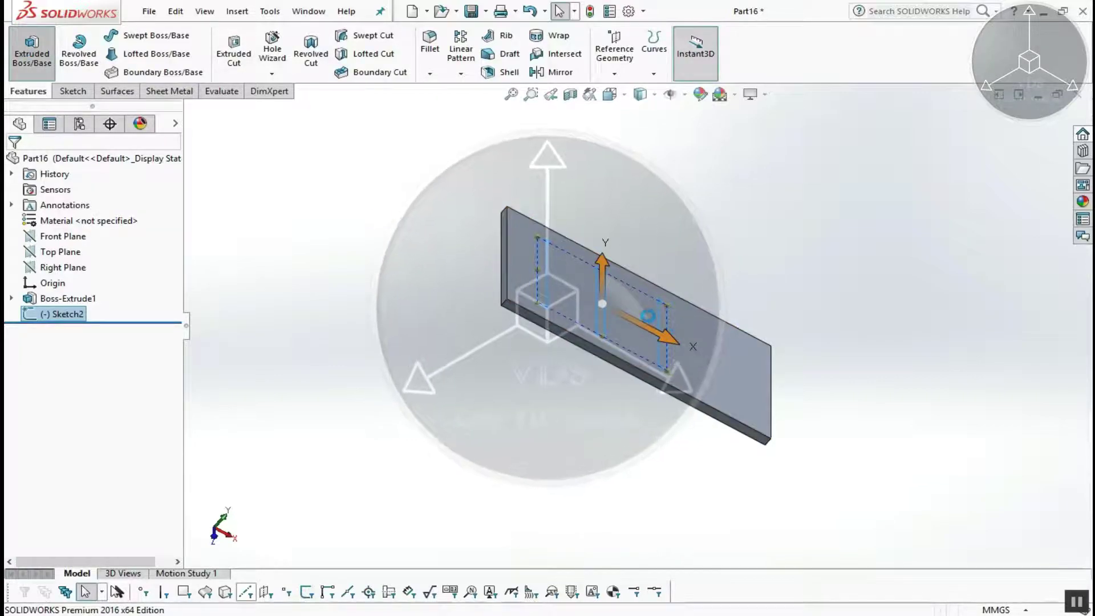
left_click(32, 52)
left_click(623, 290)
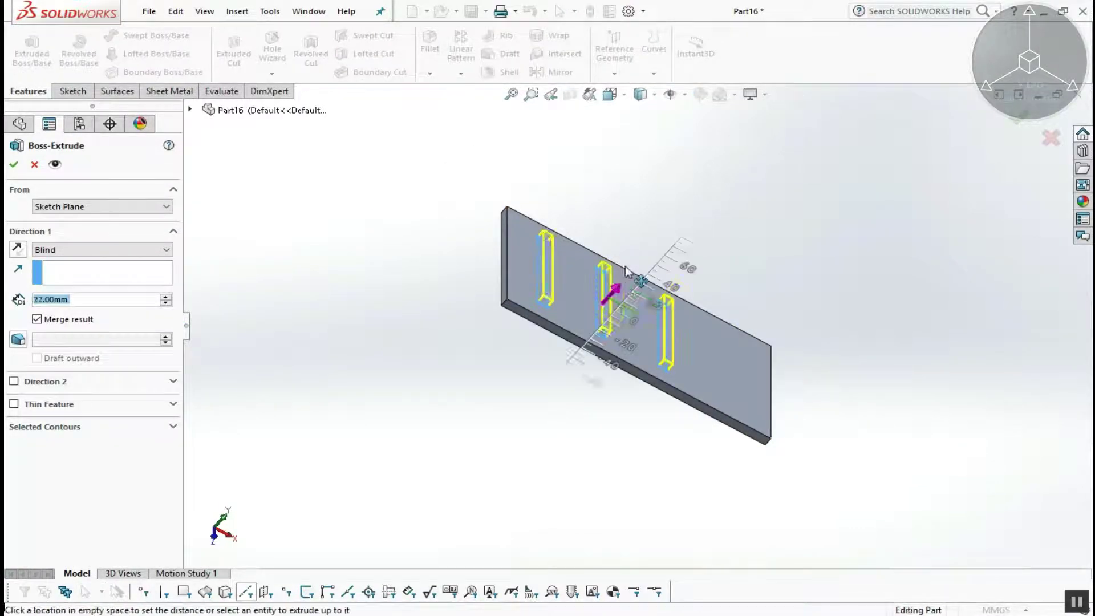
left_click(666, 235)
middle_click_drag(615, 277, 614, 334)
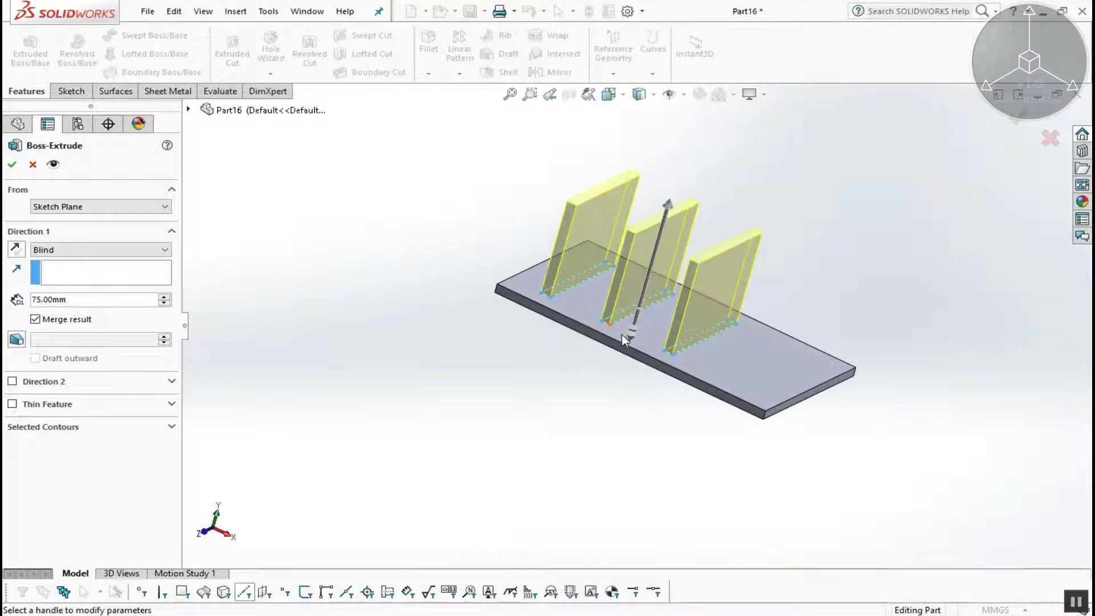
scroll(651, 317, "down", 3)
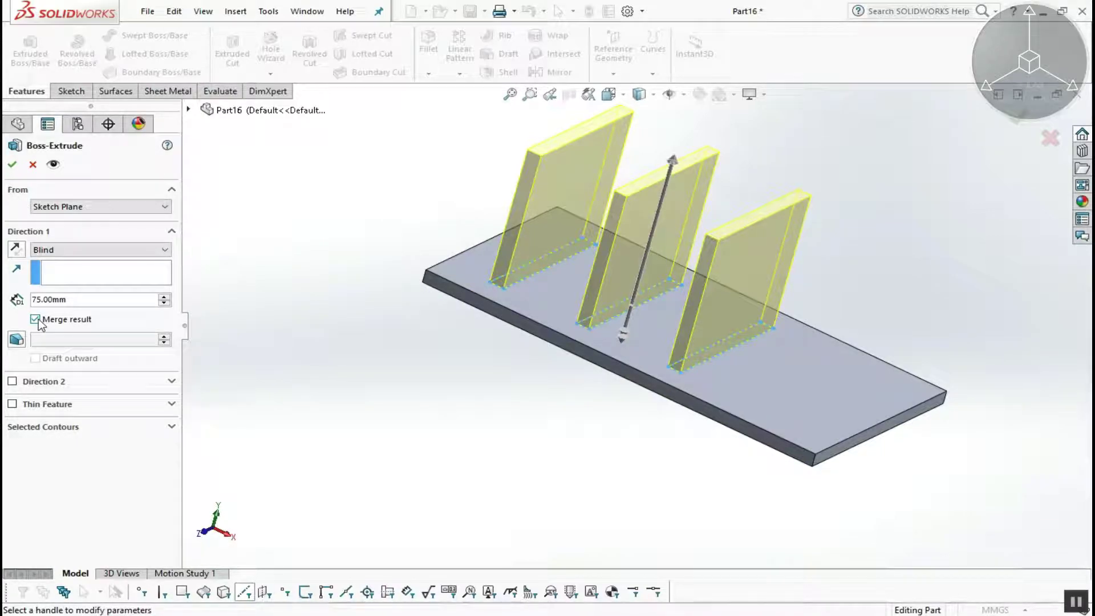
left_click(14, 166)
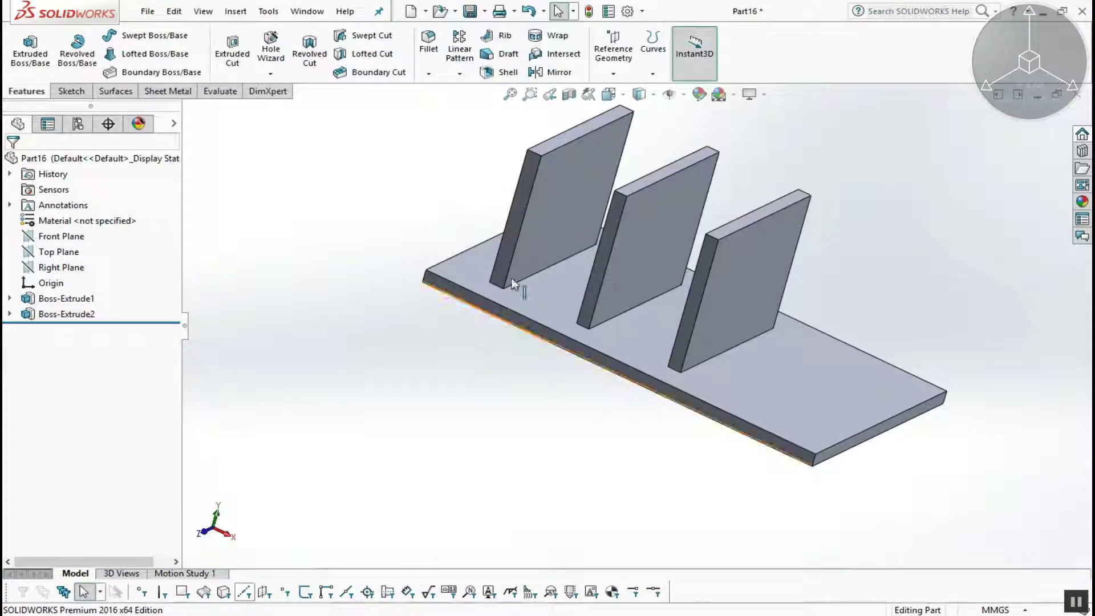
- Edit the three-wall extrusion to turn off Merge result, and expand the Solid Bodies folder to list the separate bodies
scroll(531, 299, "down", 2)
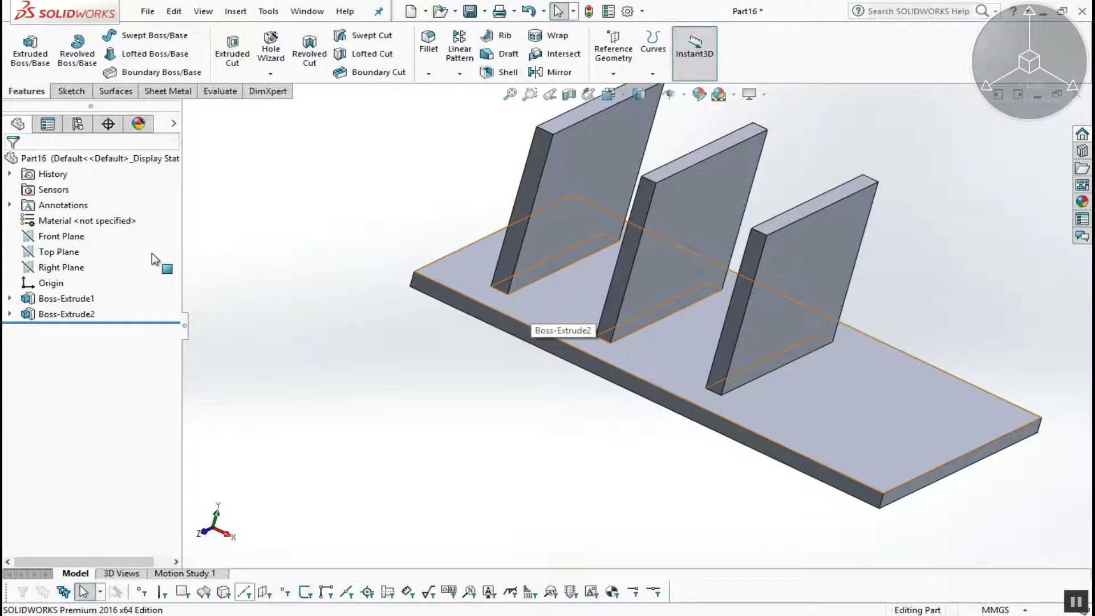
key("ctrl+1")
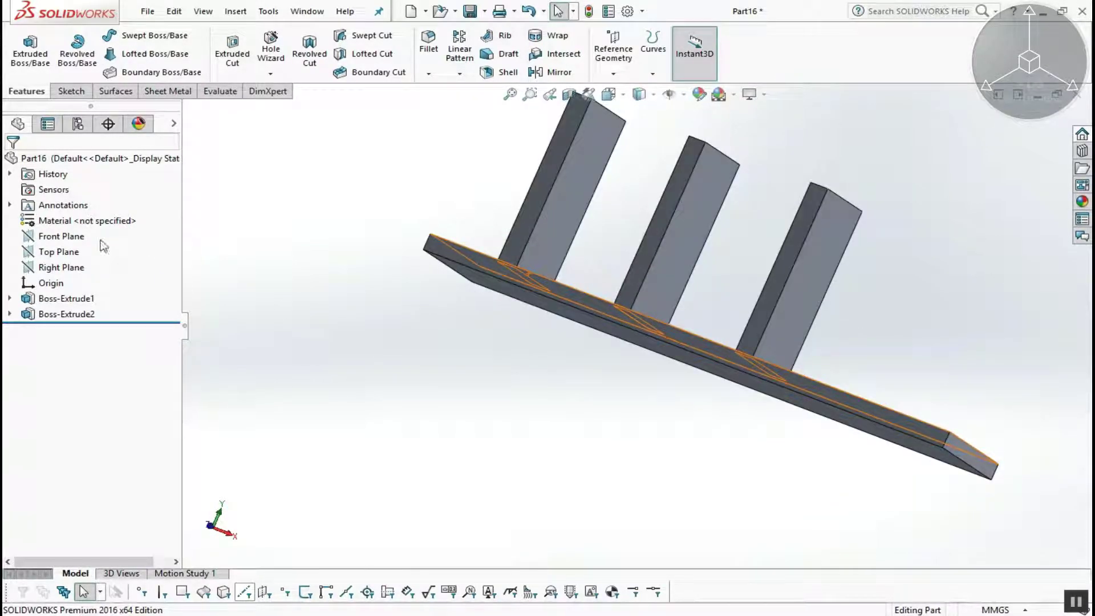
right_click(65, 315)
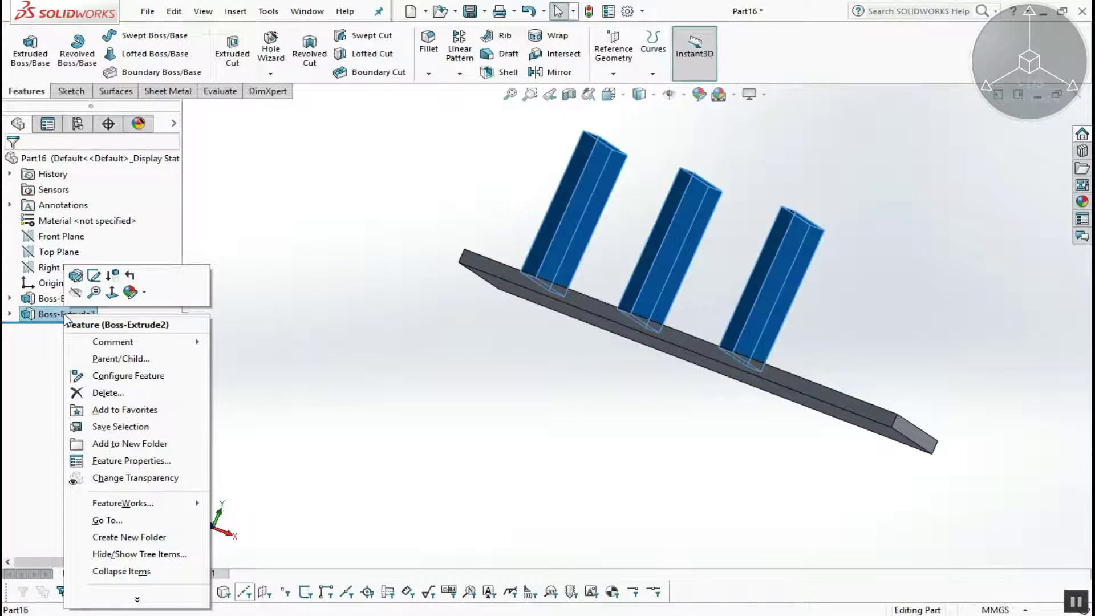
left_click(76, 276)
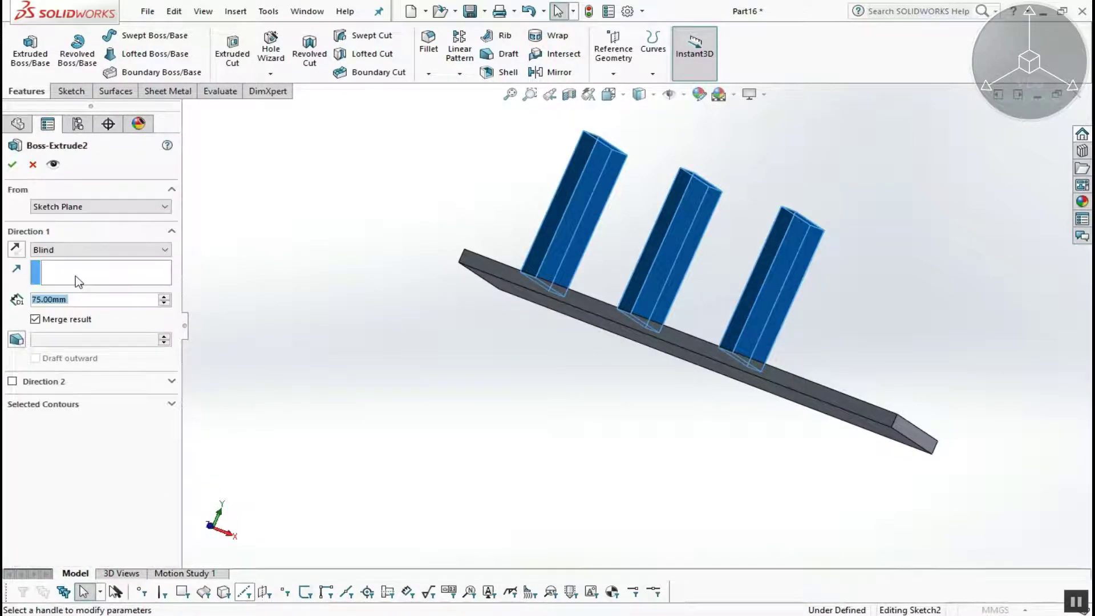
left_click(46, 323)
left_click(10, 164)
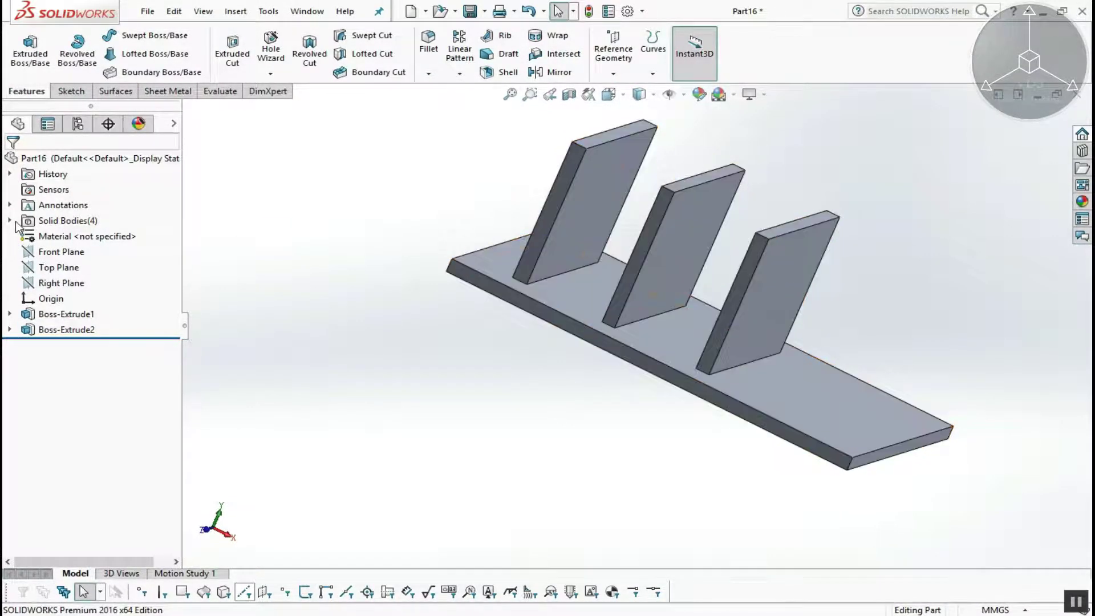
double_click(94, 221)
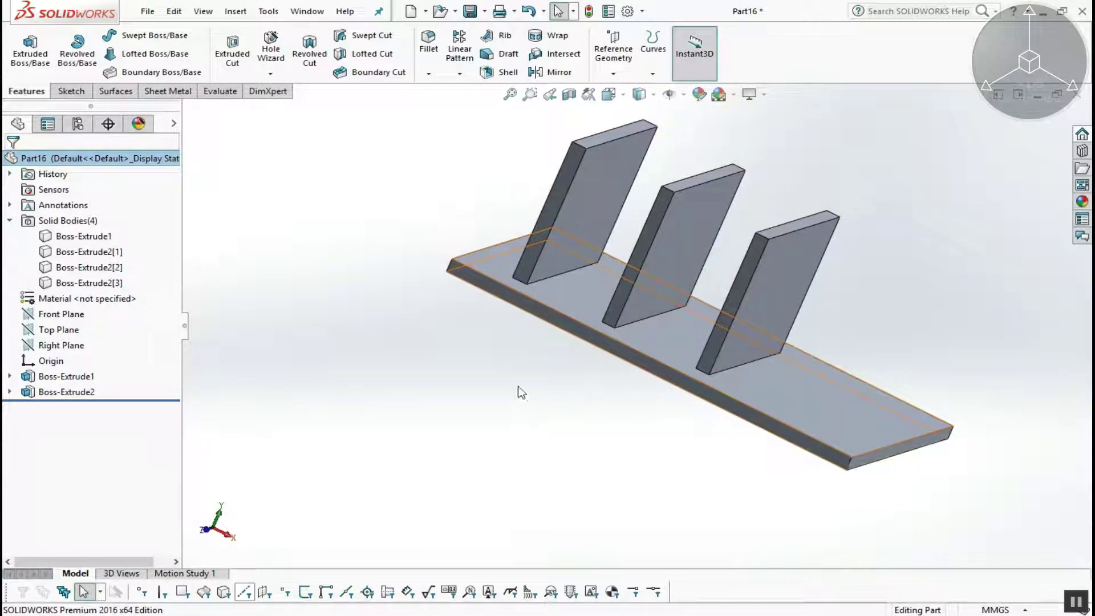
middle_click_drag(498, 409, 497, 424)
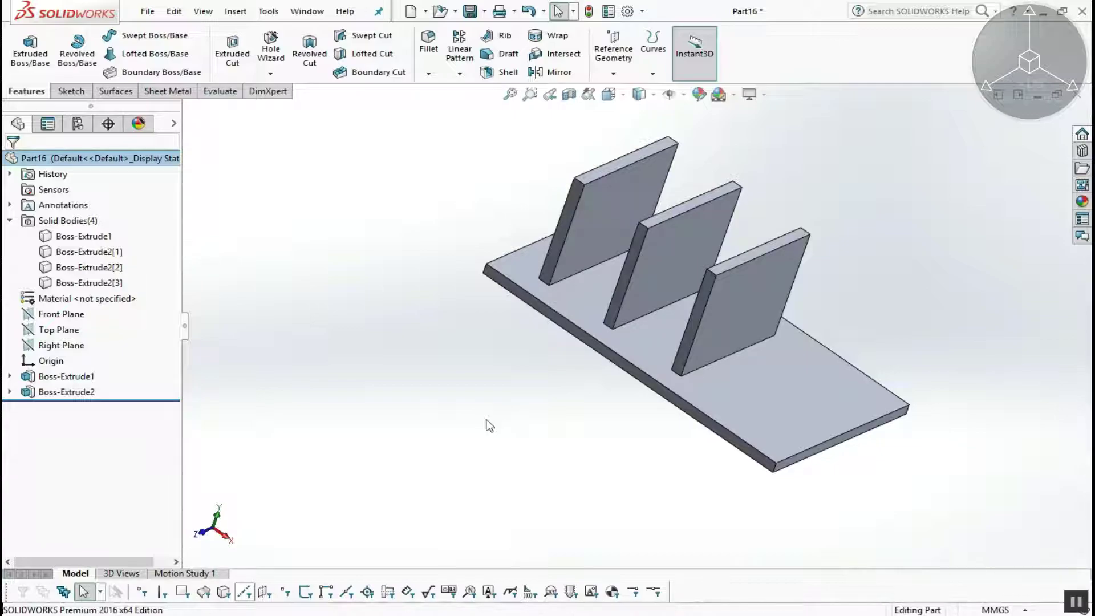
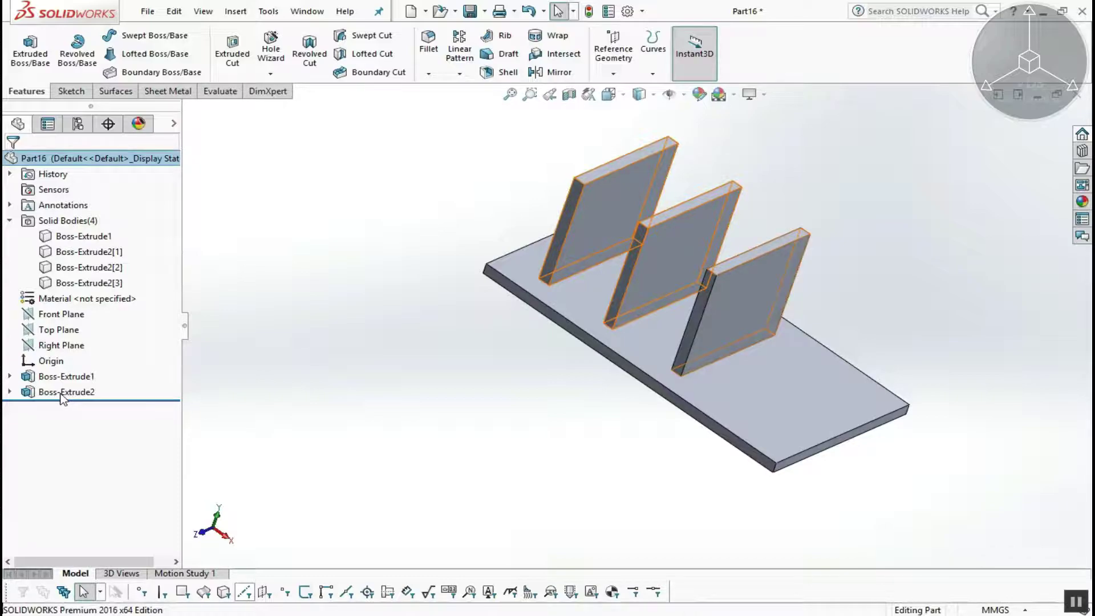
- Edit the three-wall extrusion again and turn Merge result back on
right_click(63, 392)
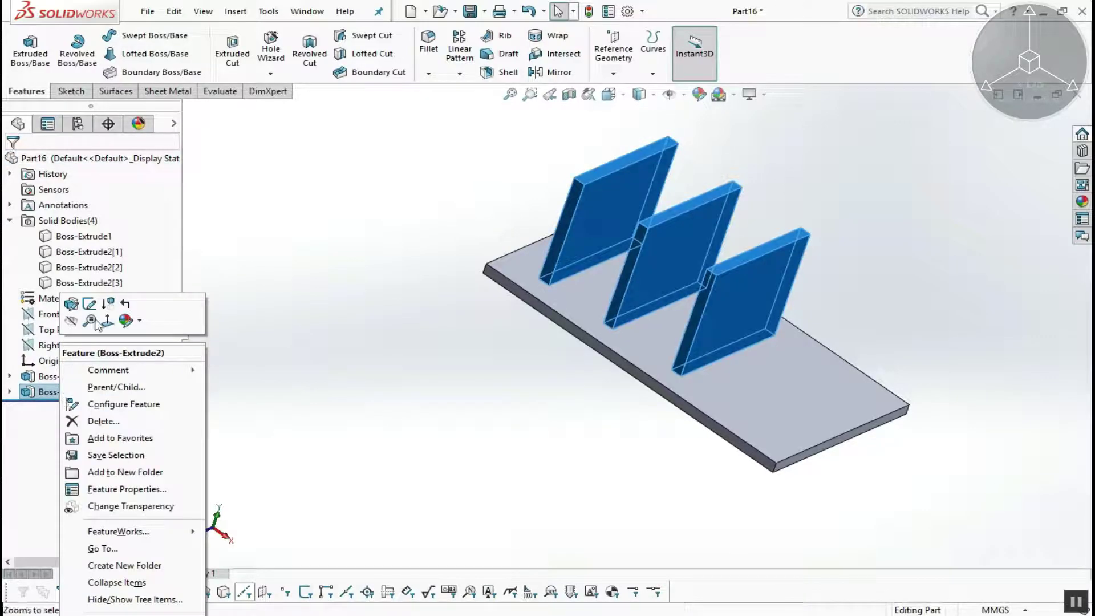
left_click(60, 314)
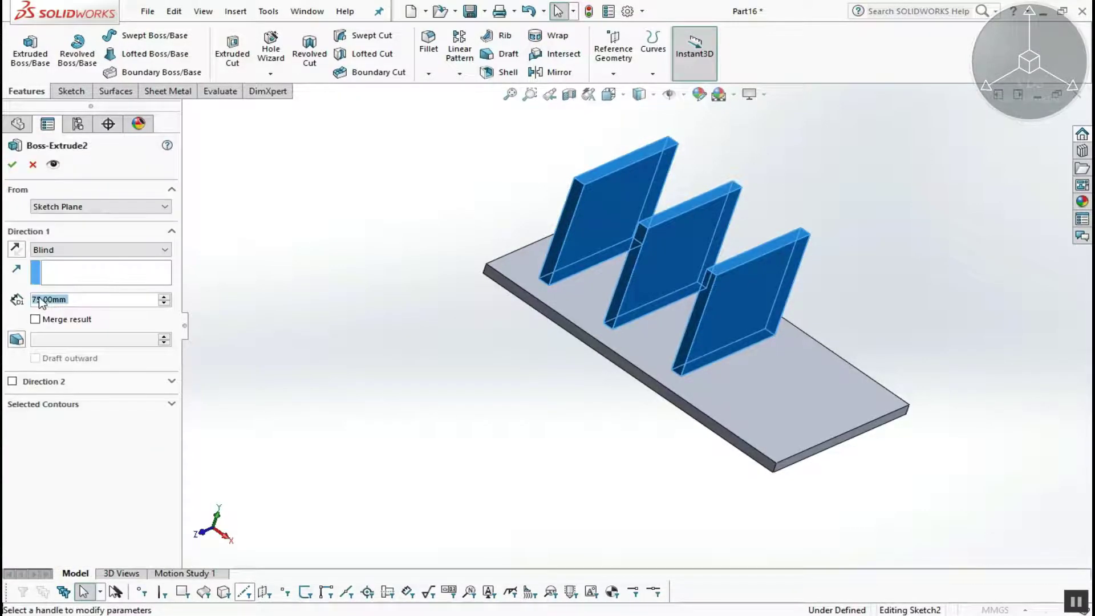
left_click(35, 319)
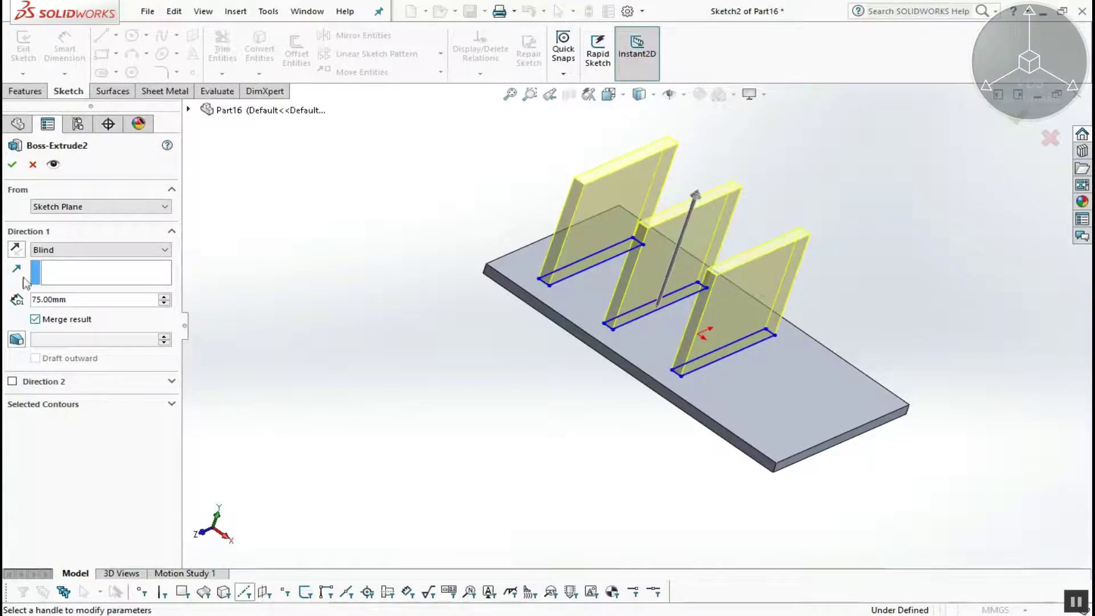
left_click(13, 165)
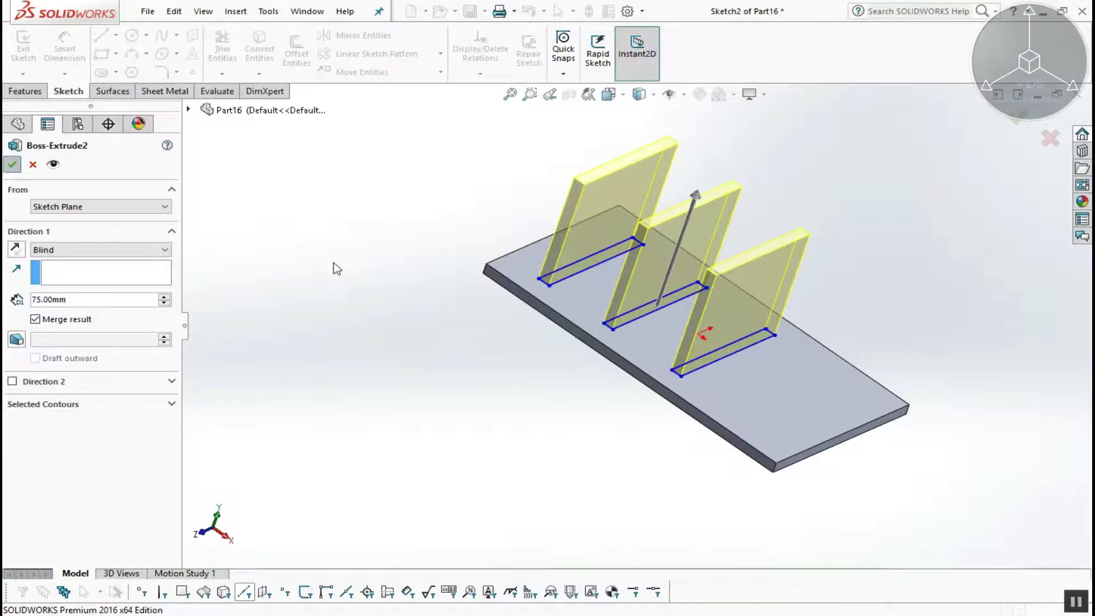
- Sketch a corner rectangle about 9 mm by 59 mm on the plate's free end and extrude it 75 mm with Merge result off
left_click(71, 91)
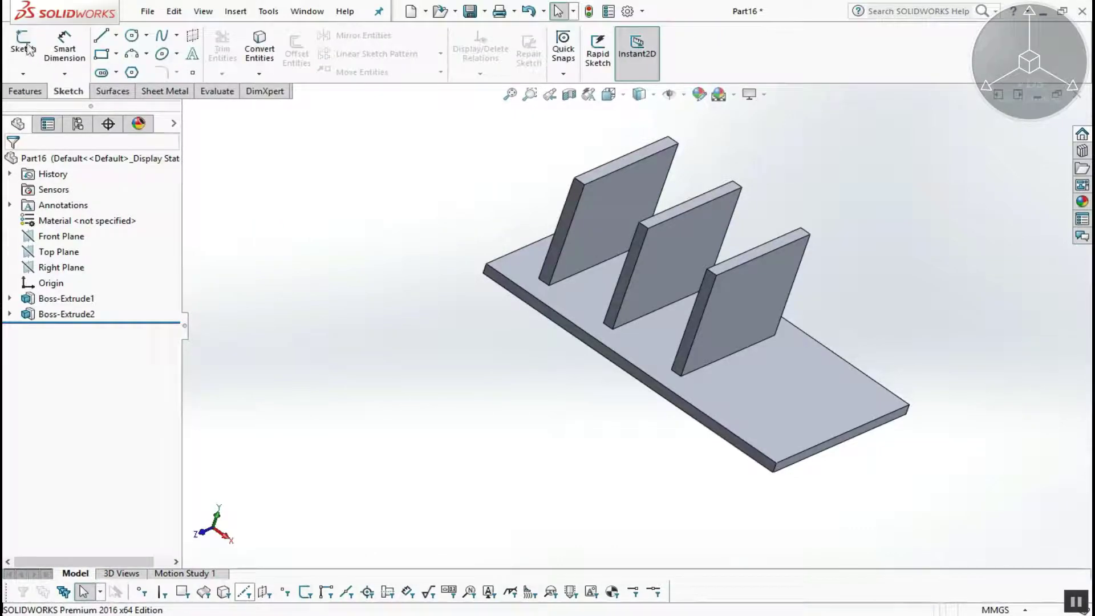
left_click(23, 43)
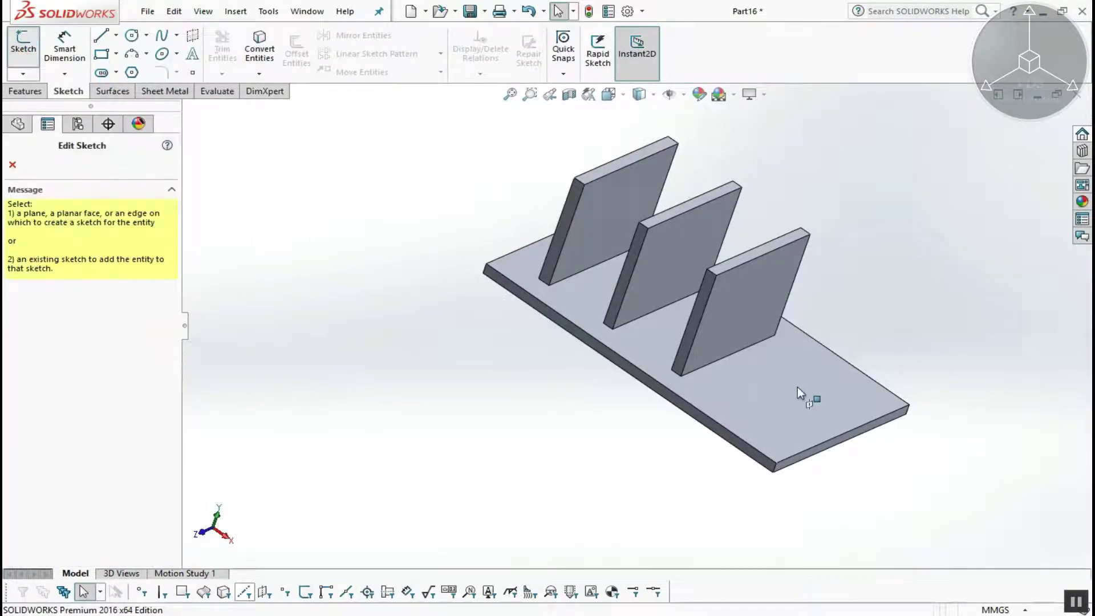
left_click(102, 56)
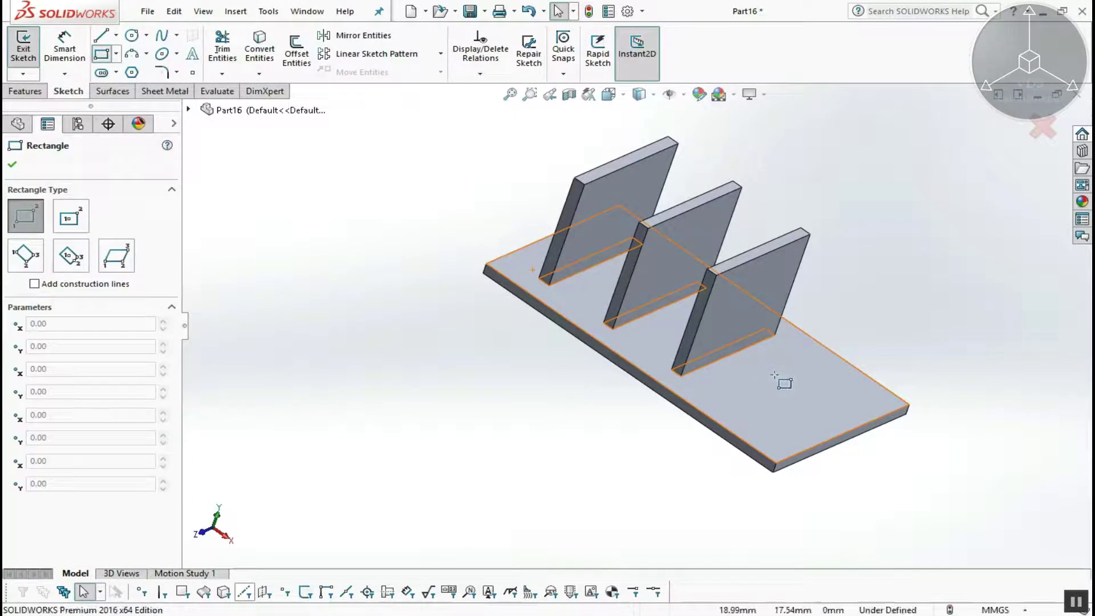
left_click(747, 410)
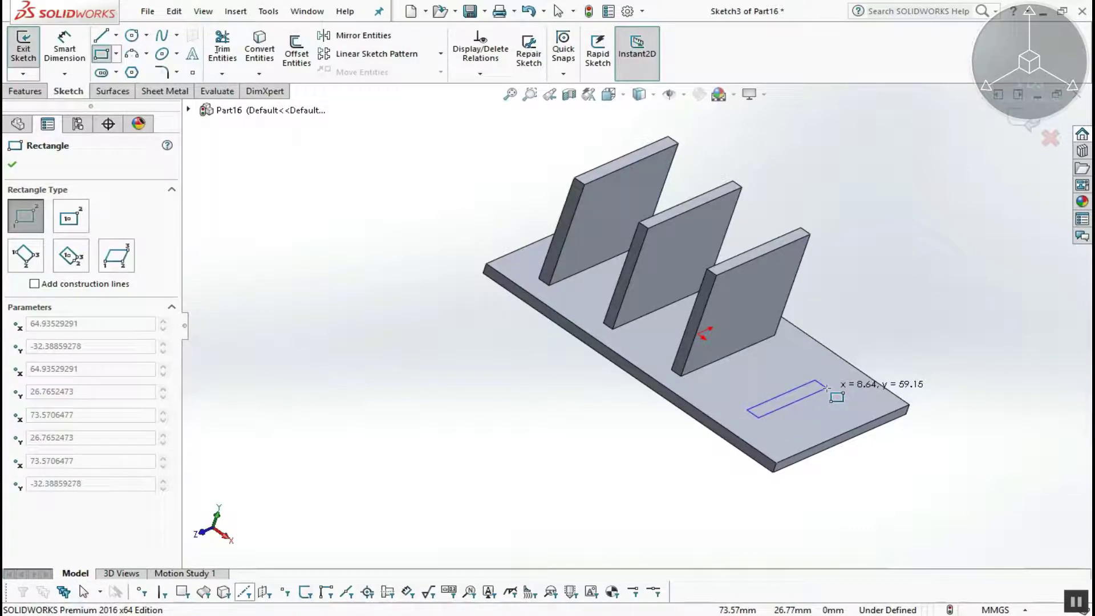
left_click(826, 387)
left_click(22, 62)
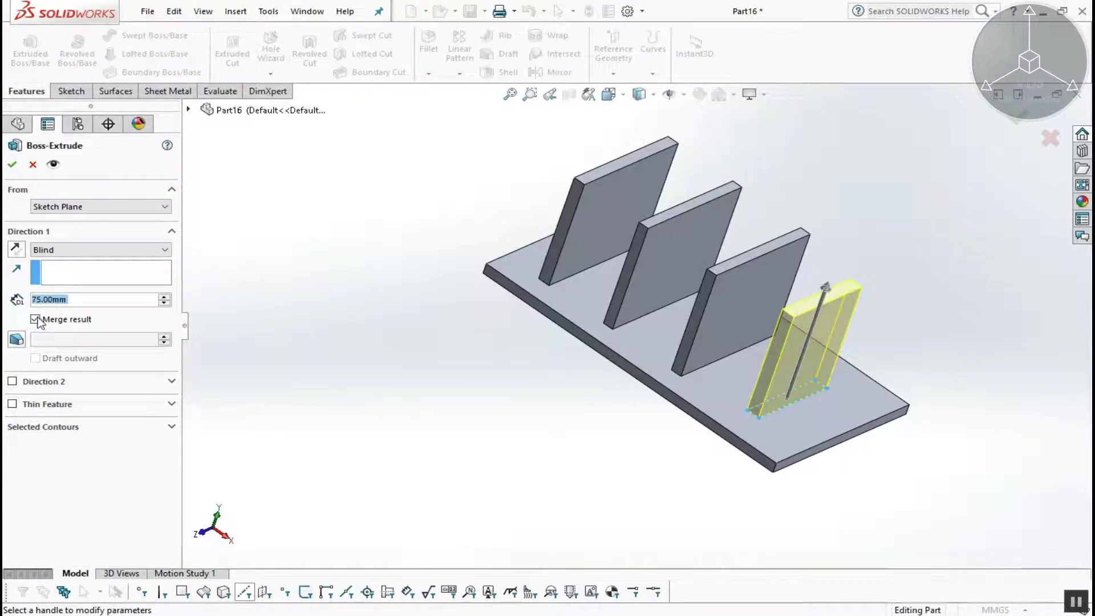
left_click(11, 166)
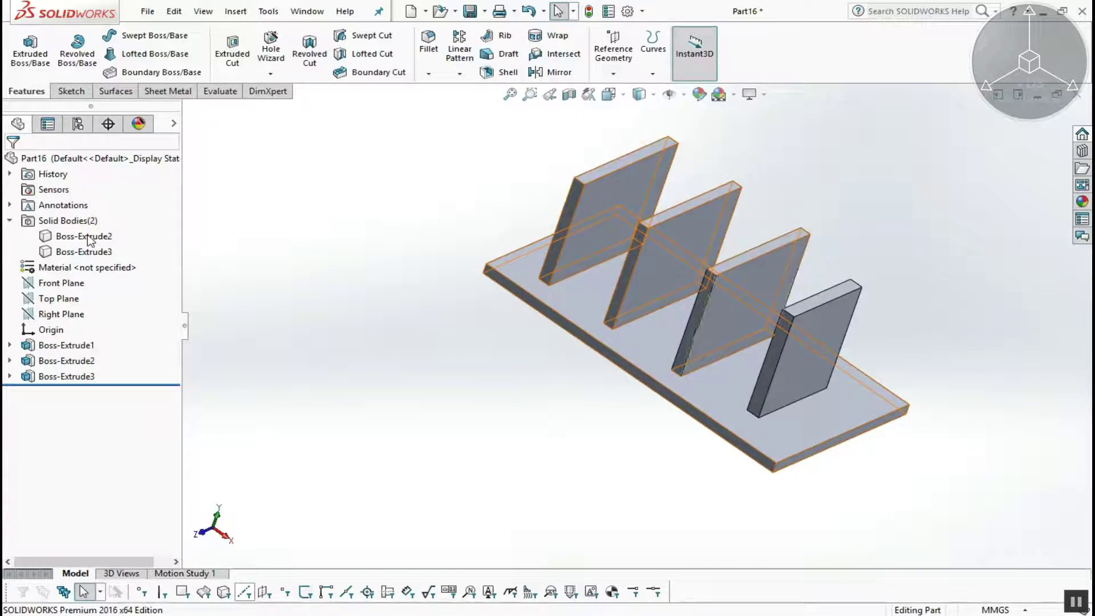
- Highlight each entry in the Solid Bodies folder in turn to check which geometry belongs to it
double_click(87, 234)
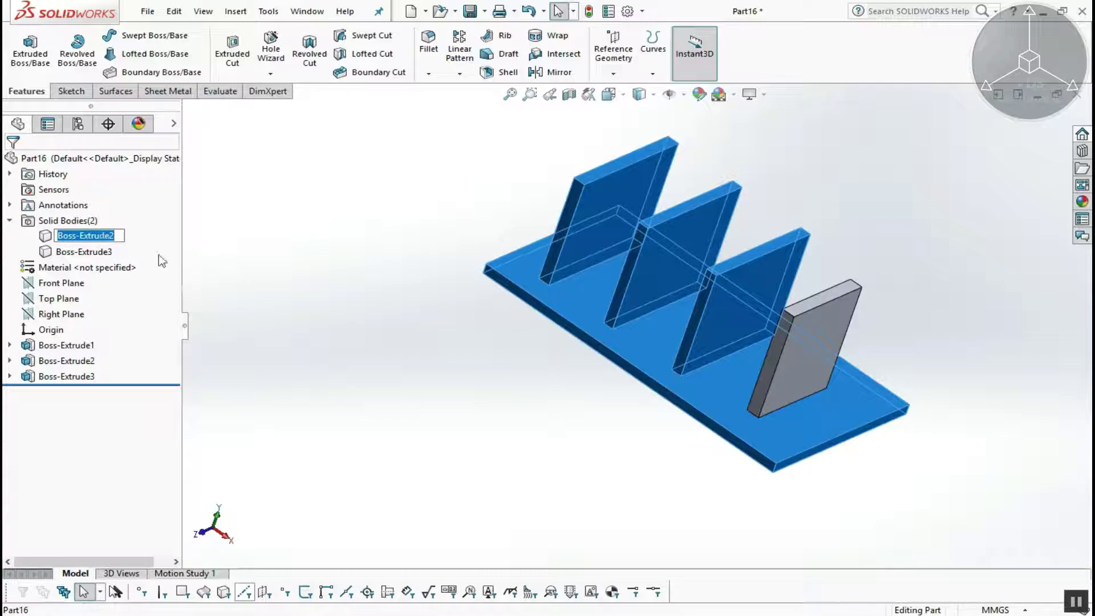
left_click(196, 292)
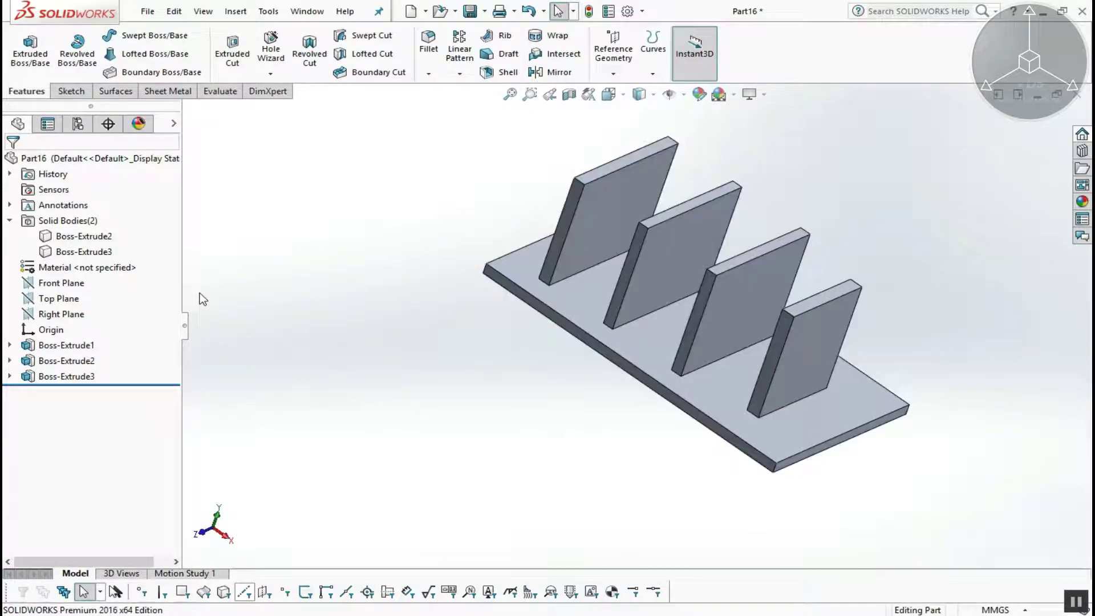
double_click(75, 253)
left_click(381, 417)
- Sketch a circle with a radius of about 13.5 mm on the first wall's outer face and exit the sketch
middle_click_drag(473, 376, 431, 276)
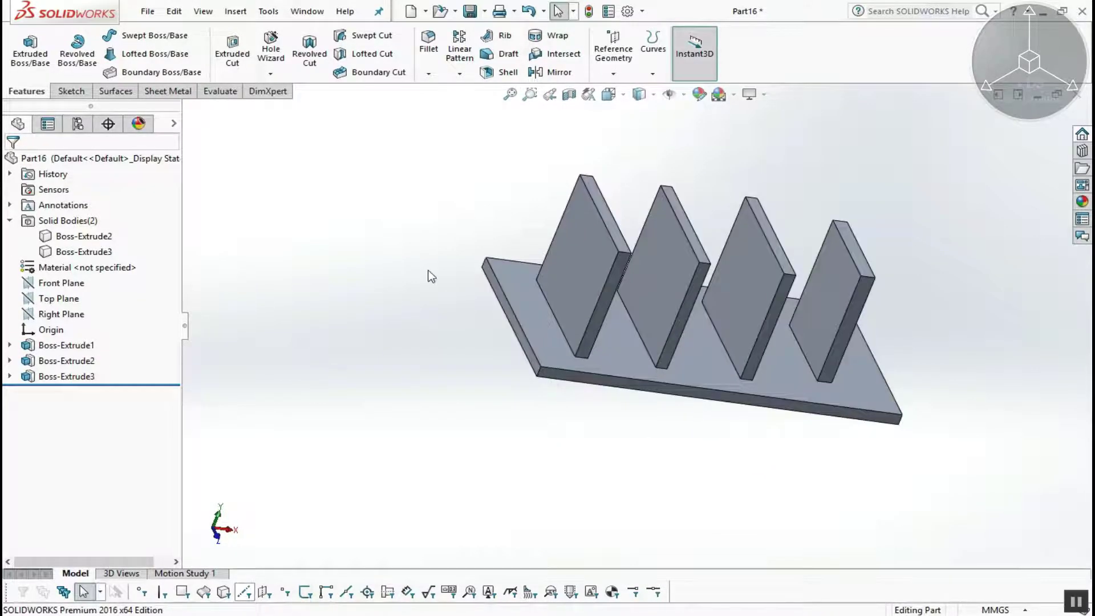
left_click(70, 91)
left_click(23, 45)
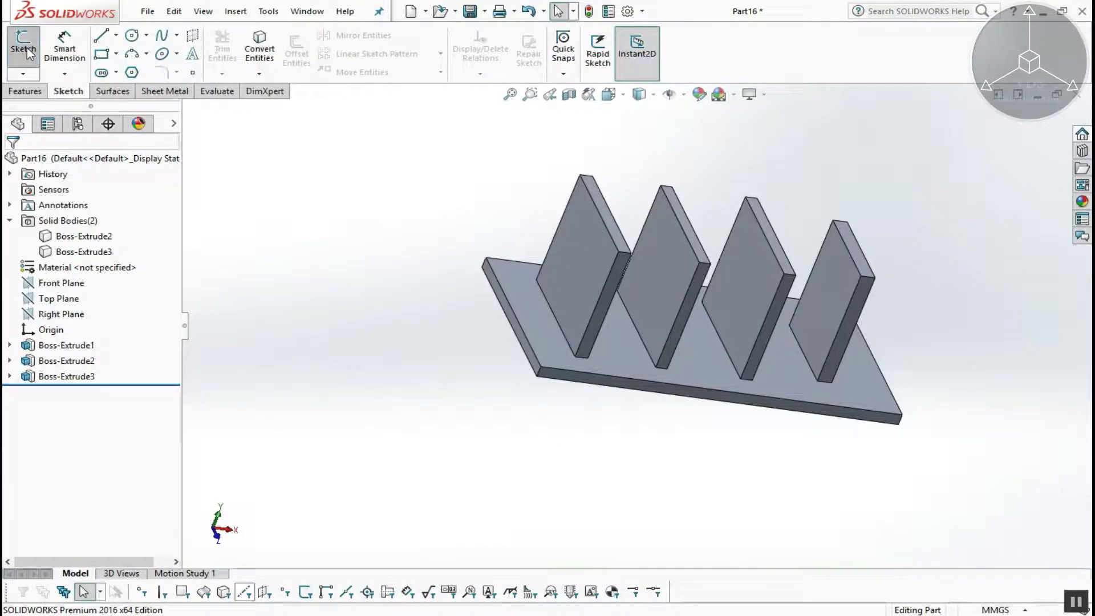
left_click(584, 251)
left_click(132, 35)
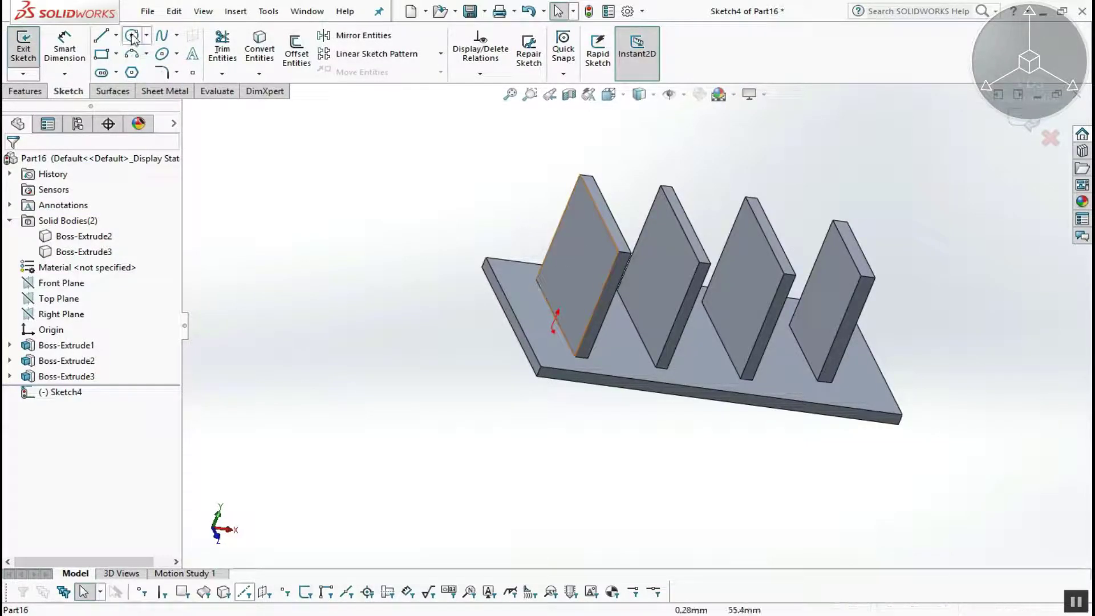
left_click(575, 268)
left_click(581, 281)
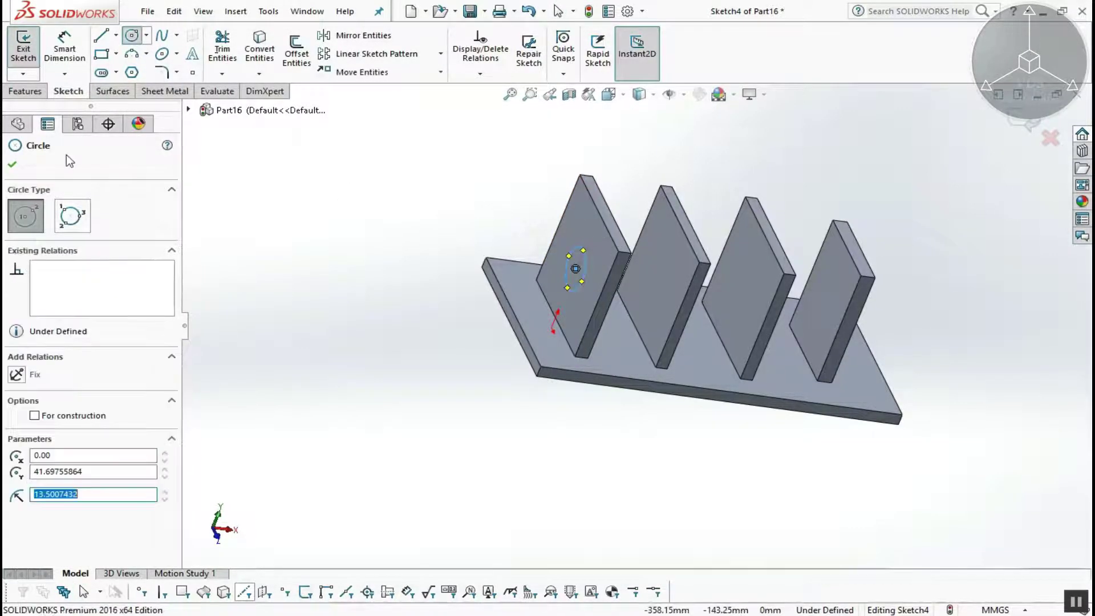
left_click(14, 167)
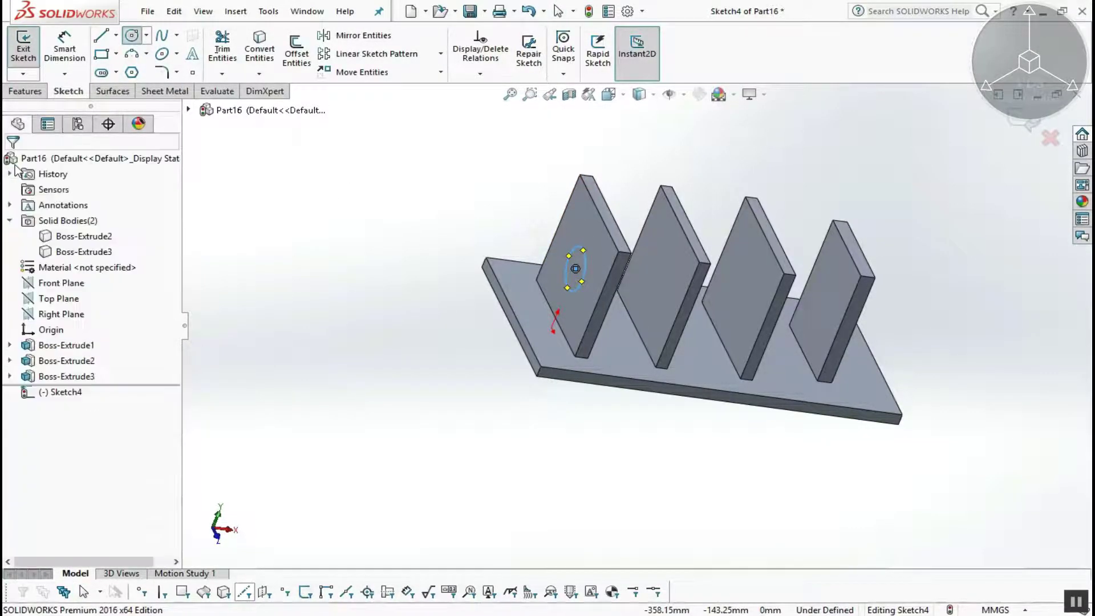
left_click(22, 50)
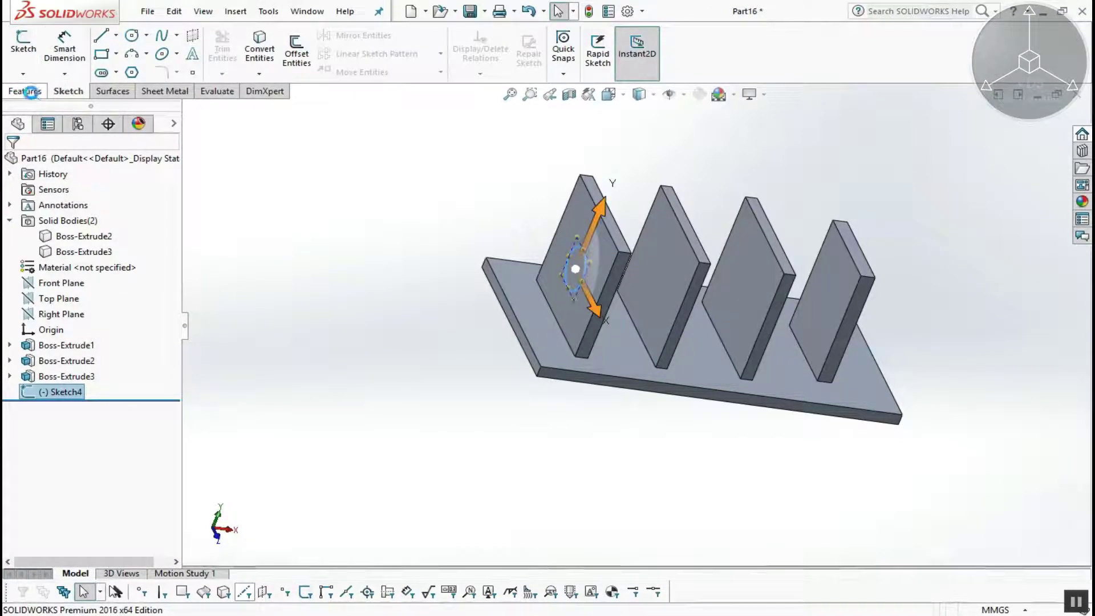
- Start a boss extrusion of the circle on the first wall and pull its depth to 34 mm toward the other walls
left_click(42, 81)
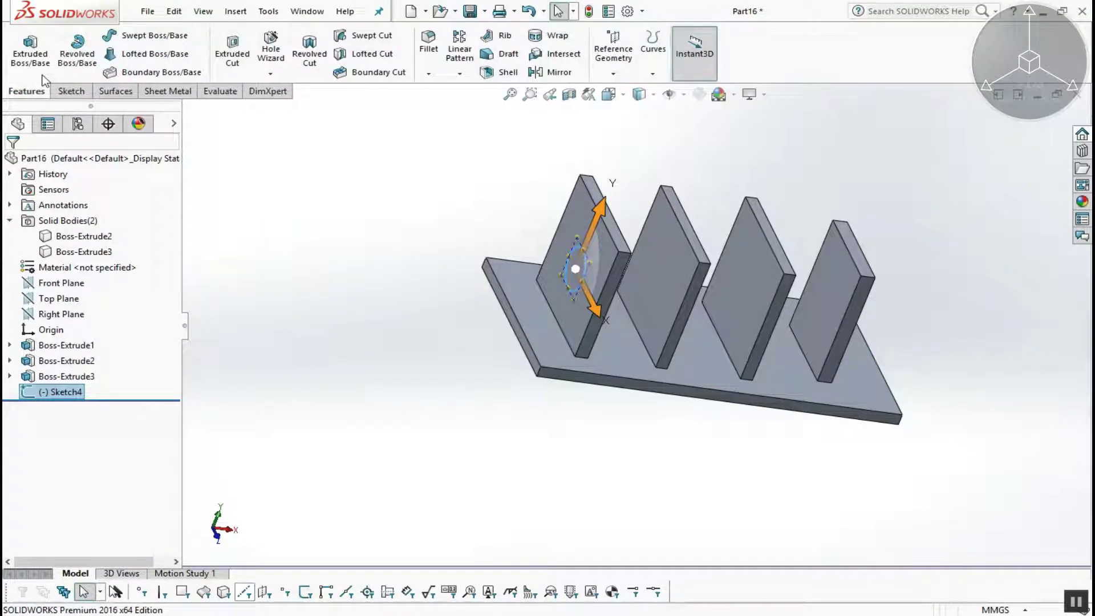
left_click(23, 53)
middle_click_drag(383, 236, 361, 227)
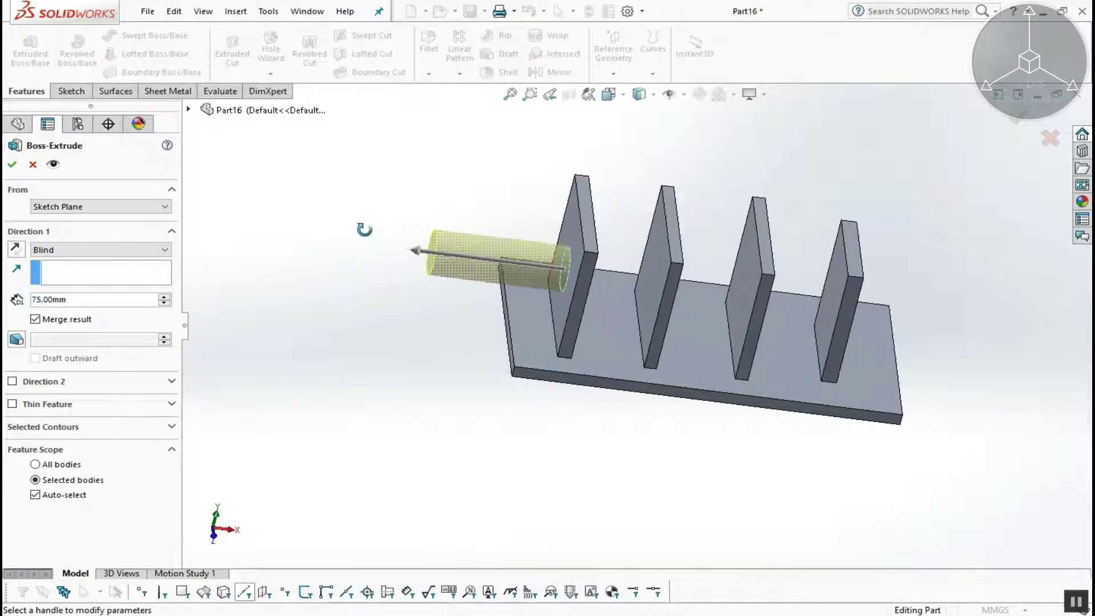
left_click_drag(411, 251, 631, 268)
left_click(632, 268)
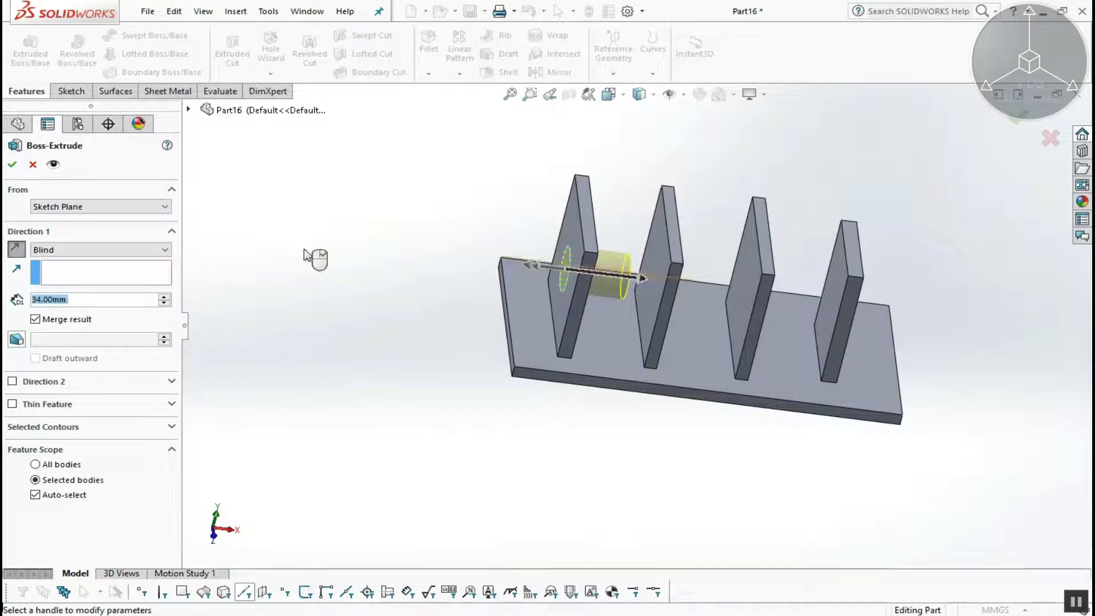
- Set the circle extrusion's end condition to Through All and inspect the preview across the four walls
left_click(143, 251)
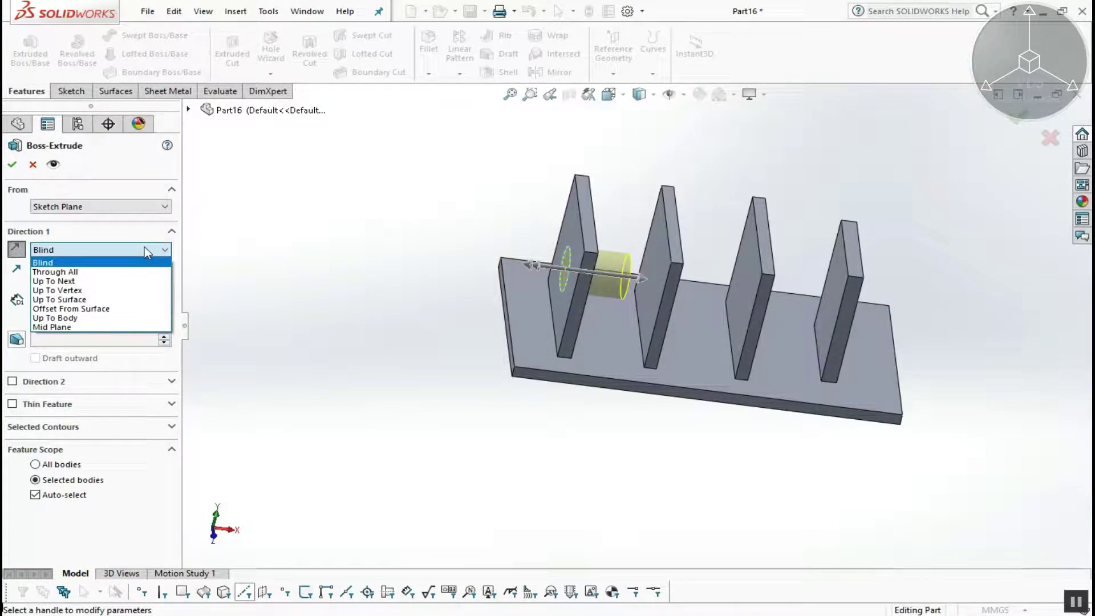
left_click(78, 272)
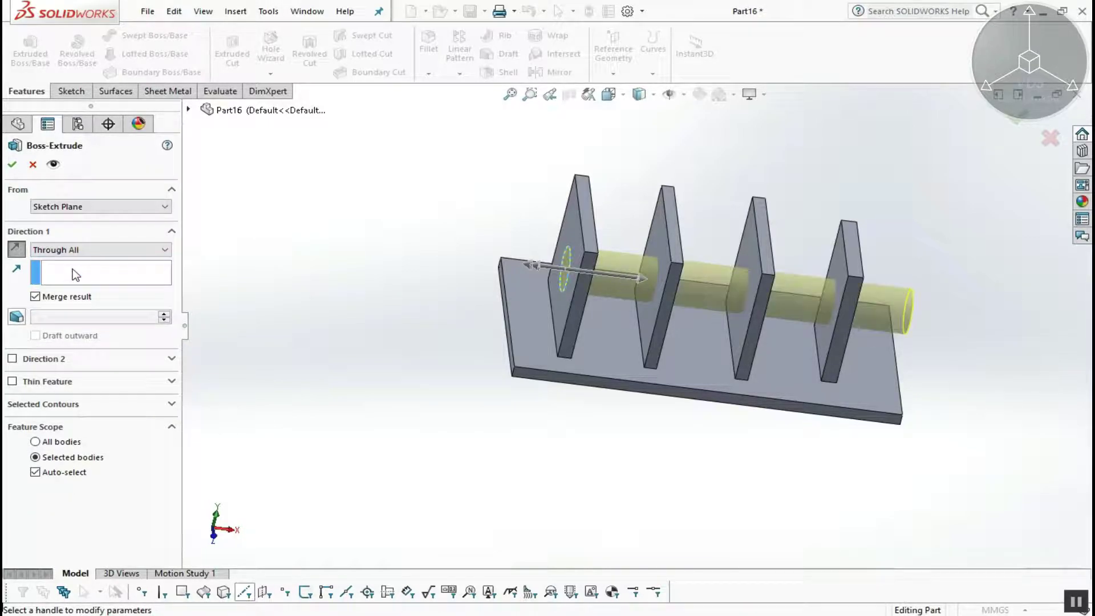
middle_click_drag(536, 306, 882, 381)
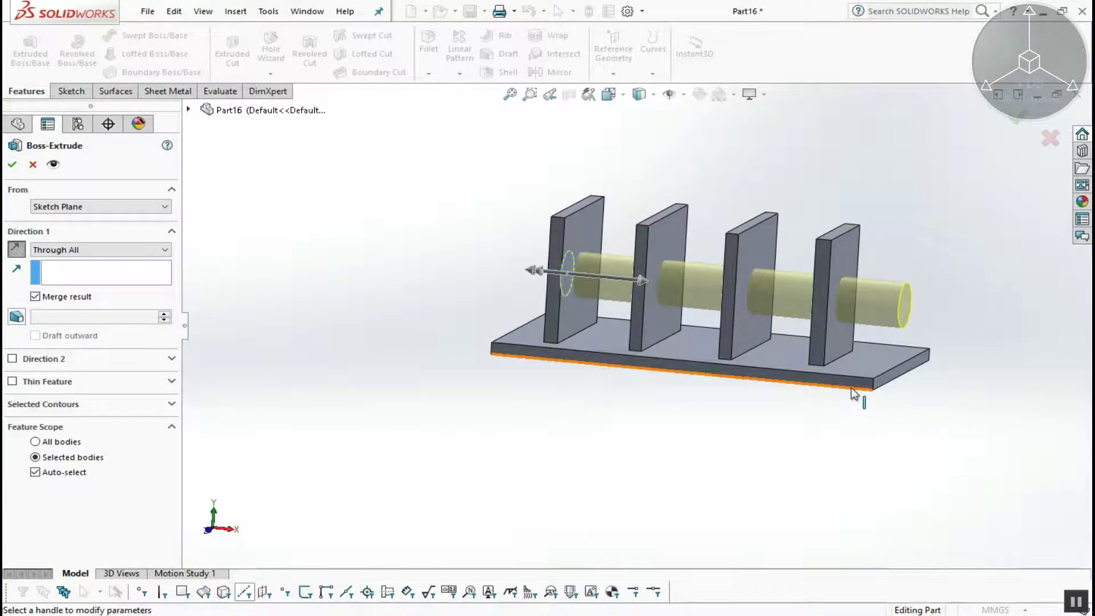
- Set the end condition to Up To Next, inspect the preview at the first wall, and accept the extrusion
left_click(118, 250)
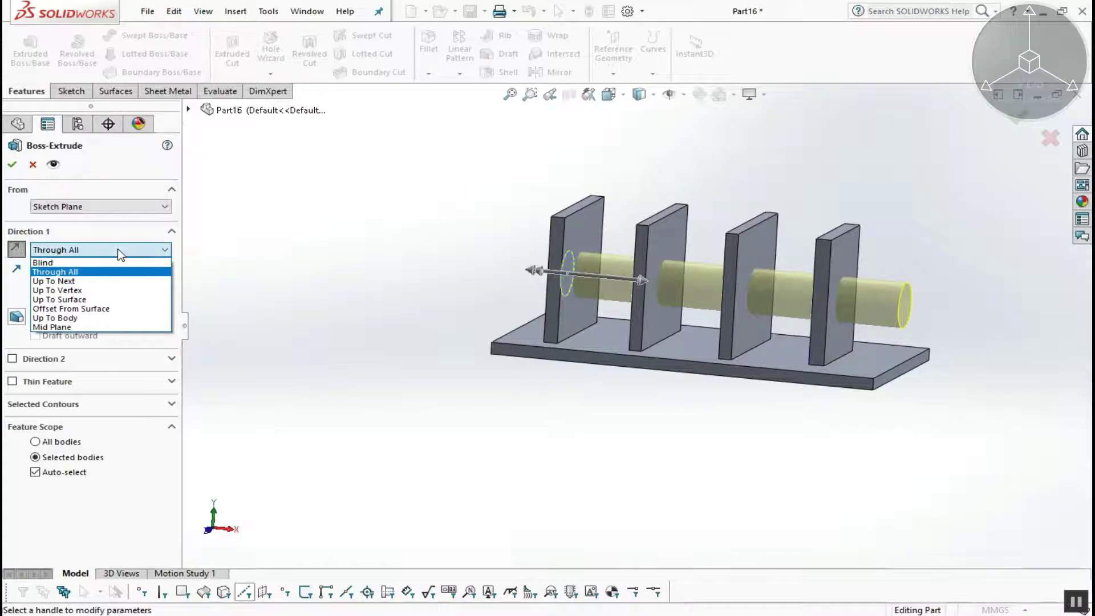
left_click(98, 281)
scroll(545, 292, "down", 5)
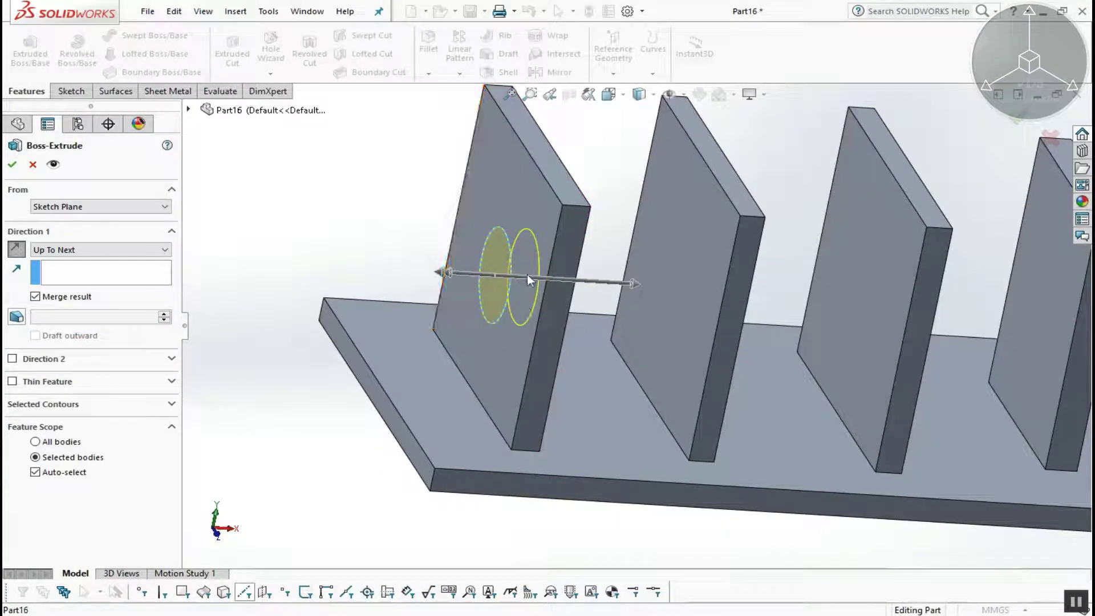
middle_click_drag(513, 277, 462, 278)
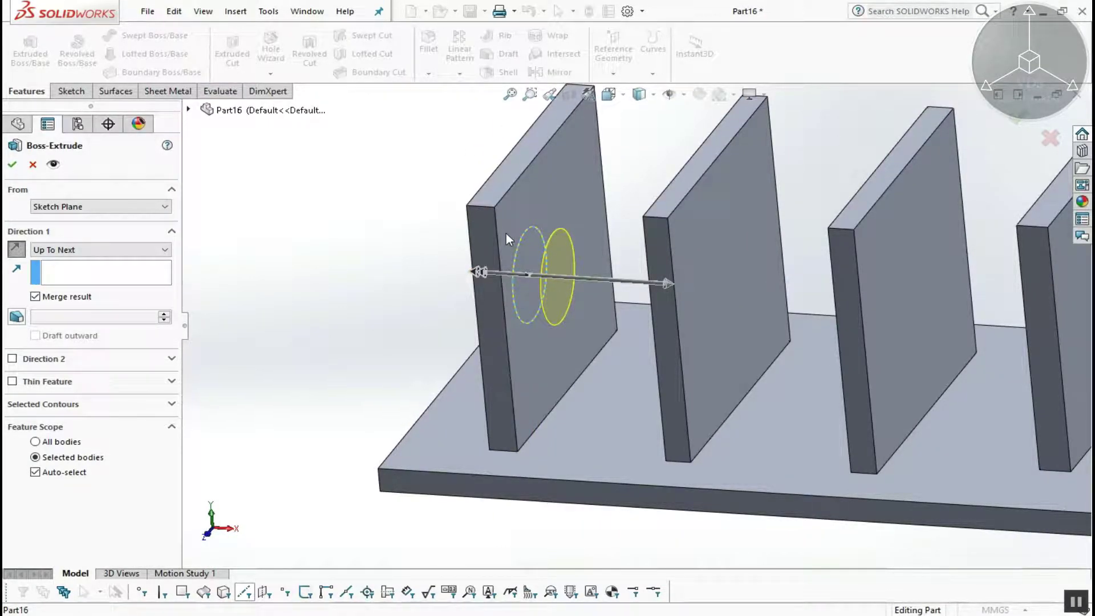
left_click(12, 164)
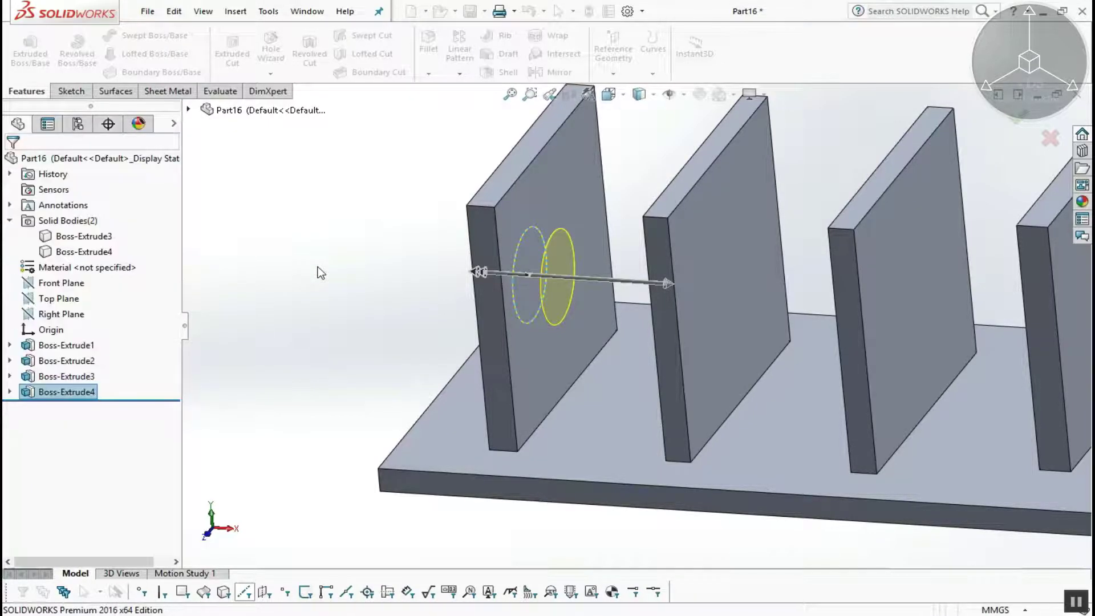
- Reopen the circle extrusion for editing and clear the selected body from its Feature Scope
right_click(73, 395)
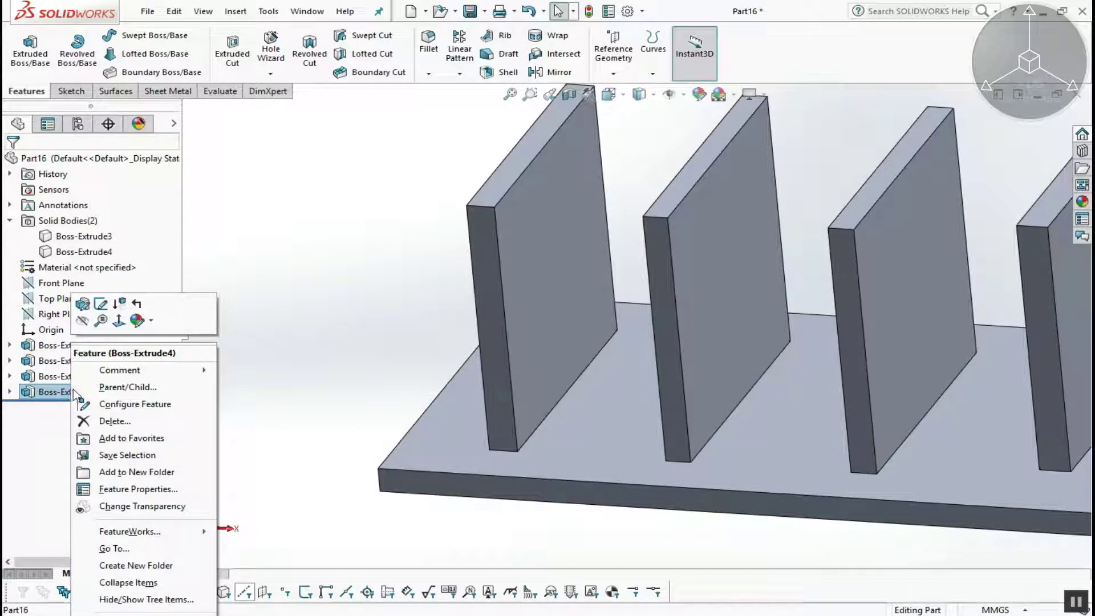
left_click(83, 305)
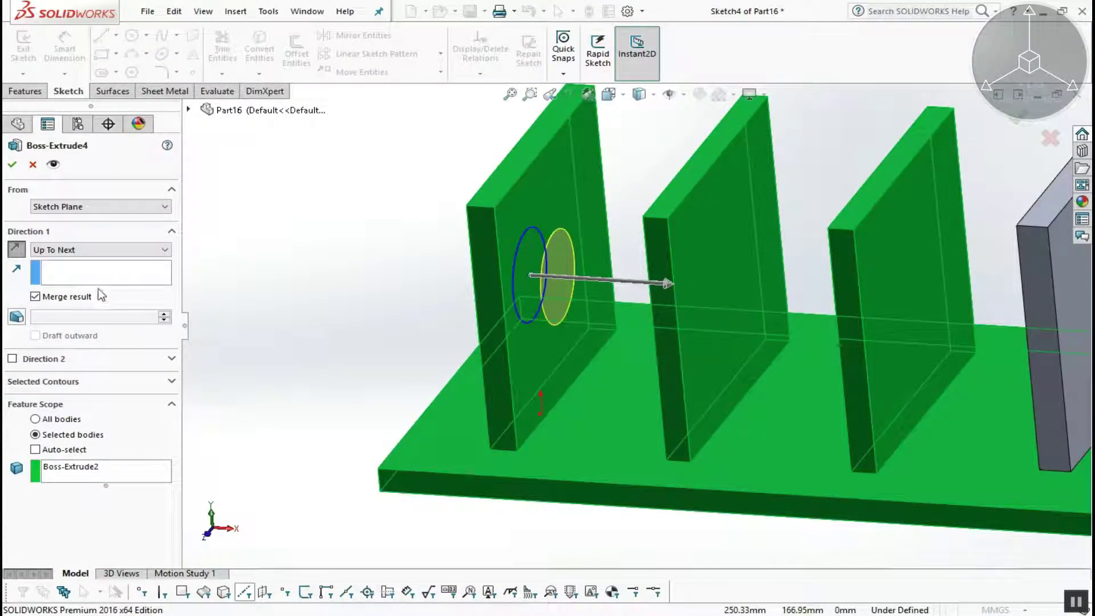
right_click(82, 477)
left_click(145, 486)
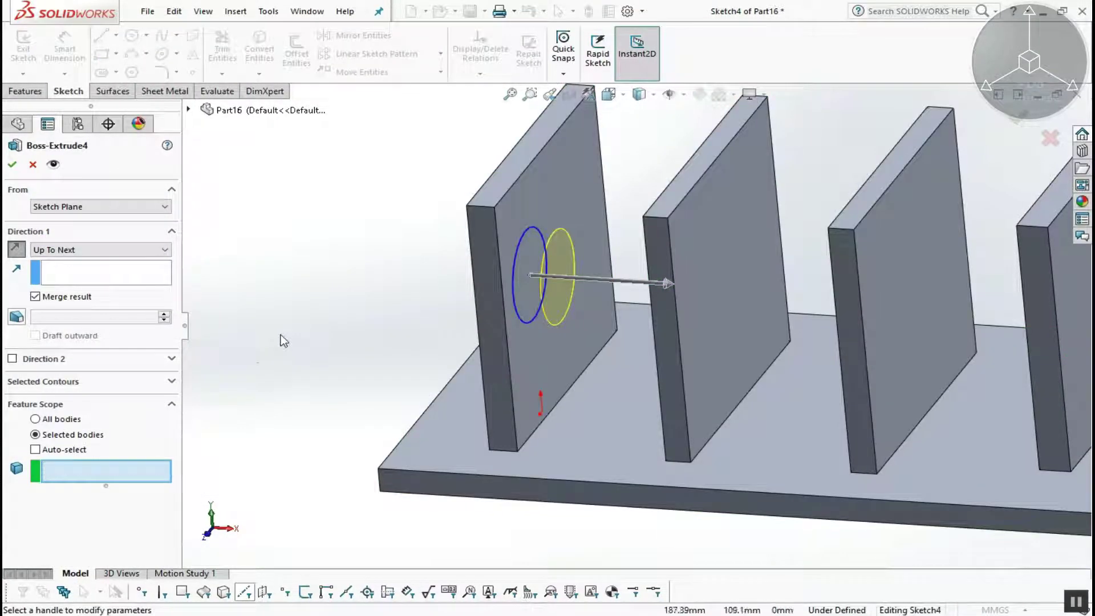
middle_click_drag(306, 316, 285, 297)
- Set the end condition to Up To Vertex and pick an edge of the second wall's near face as the limit
left_click(126, 250)
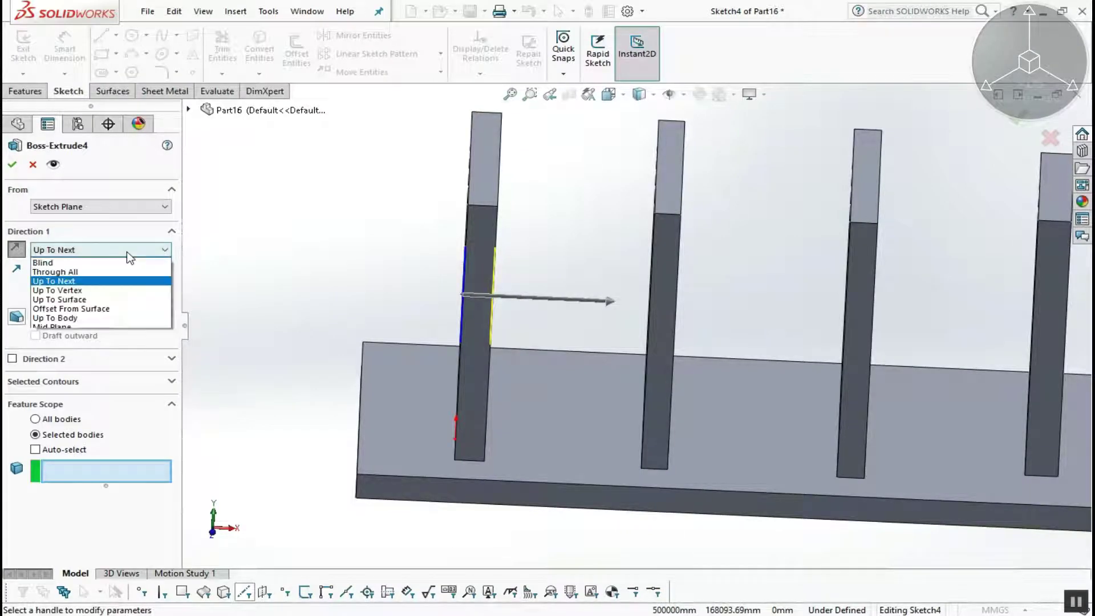
left_click(105, 291)
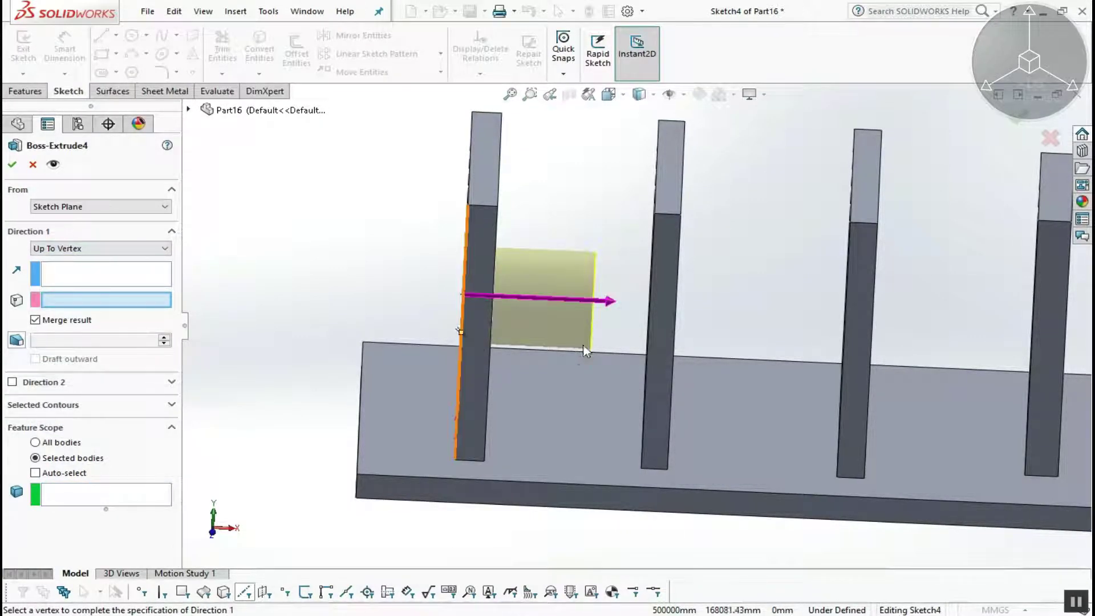
middle_click_drag(613, 369, 751, 281)
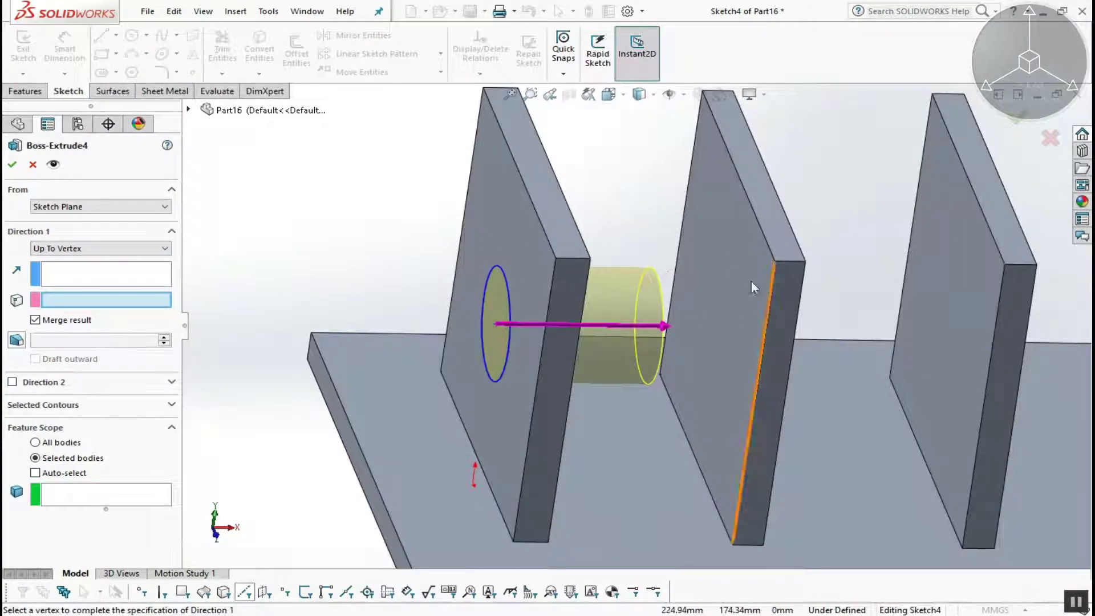
left_click(769, 251)
middle_click_drag(767, 253, 262, 235)
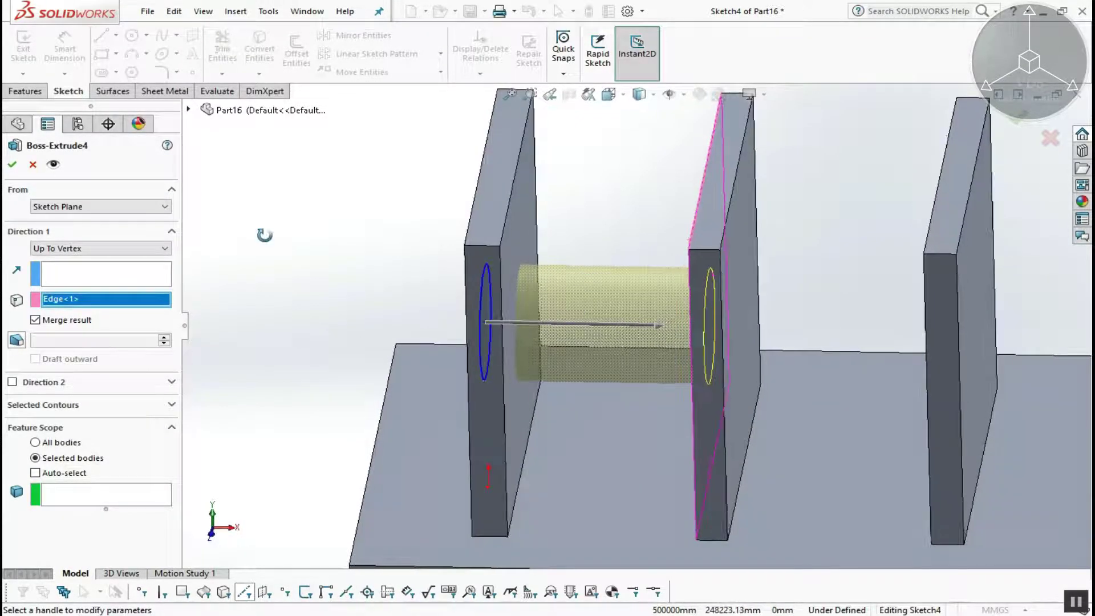
- Replace the Up To Vertex reference with the third wall's top edge
right_click(122, 310)
left_click(167, 311)
left_click(930, 202)
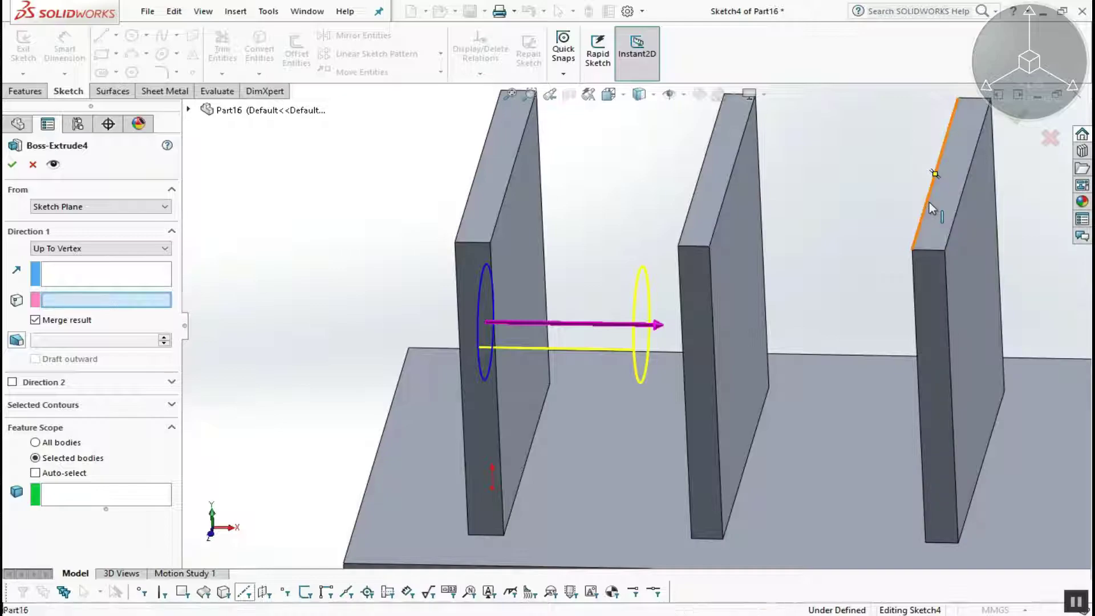
middle_click_drag(935, 214, 586, 205)
- Set the end condition to Up To Surface and pick the third wall's near face as the limit
left_click(126, 249)
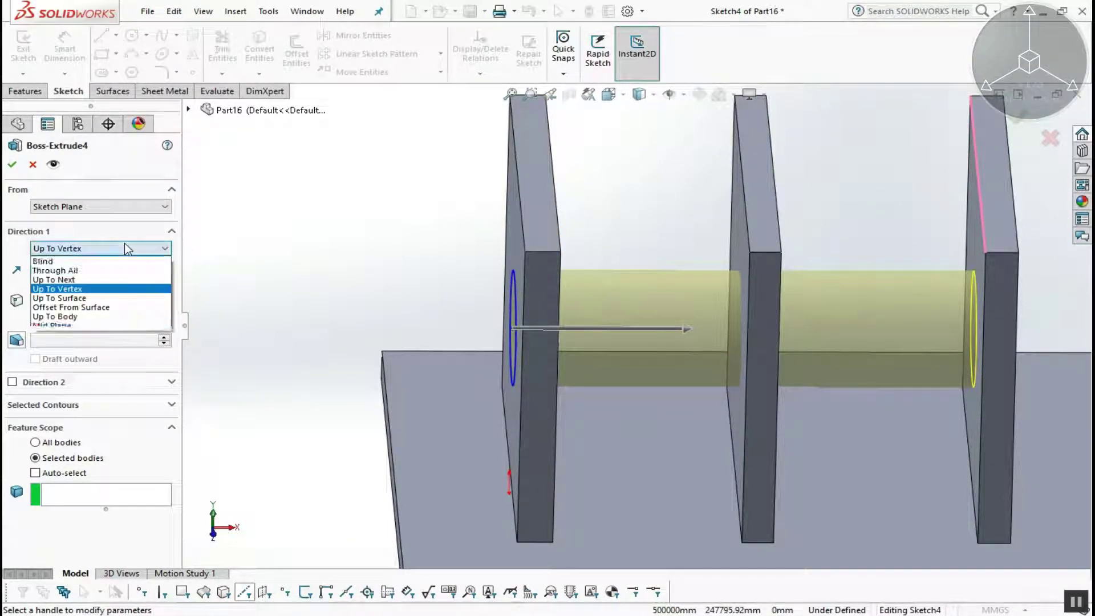
left_click(85, 298)
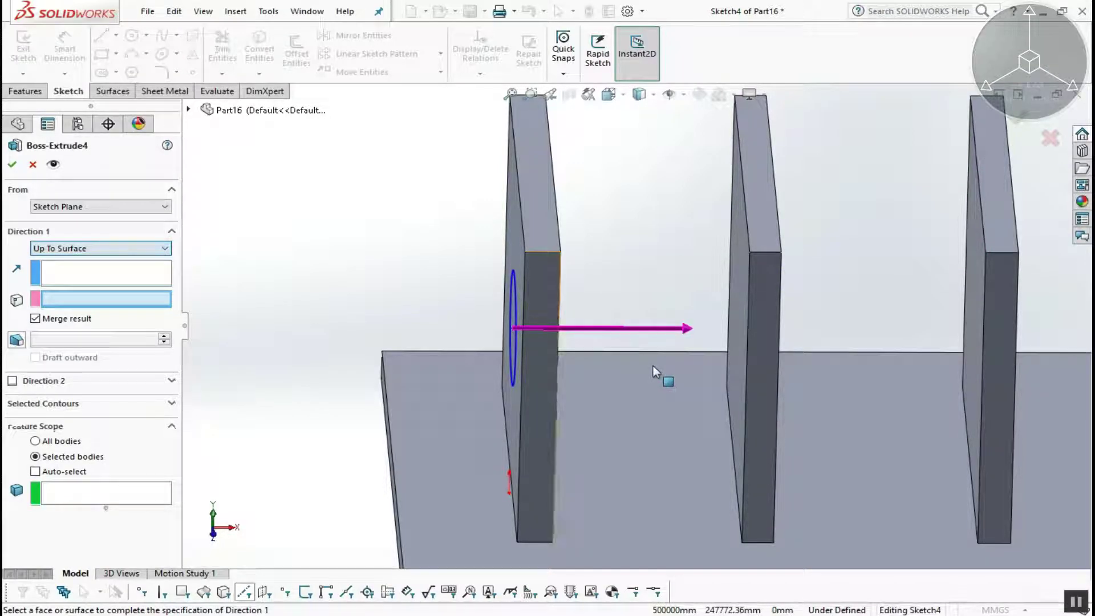
middle_click_drag(632, 344, 522, 255)
middle_click_drag(770, 216, 1002, 261)
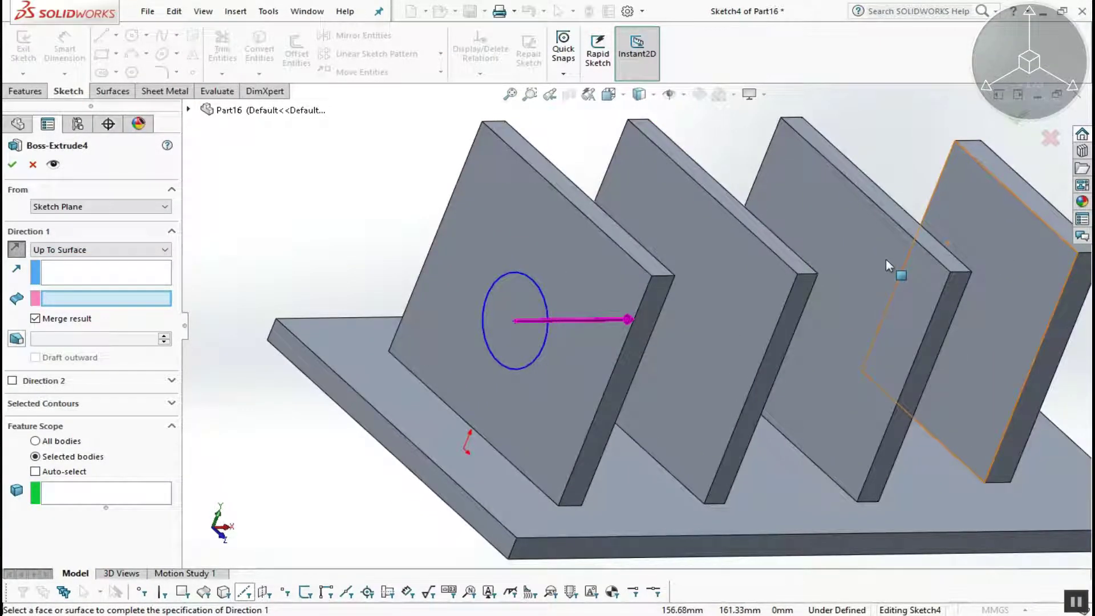
left_click(846, 279)
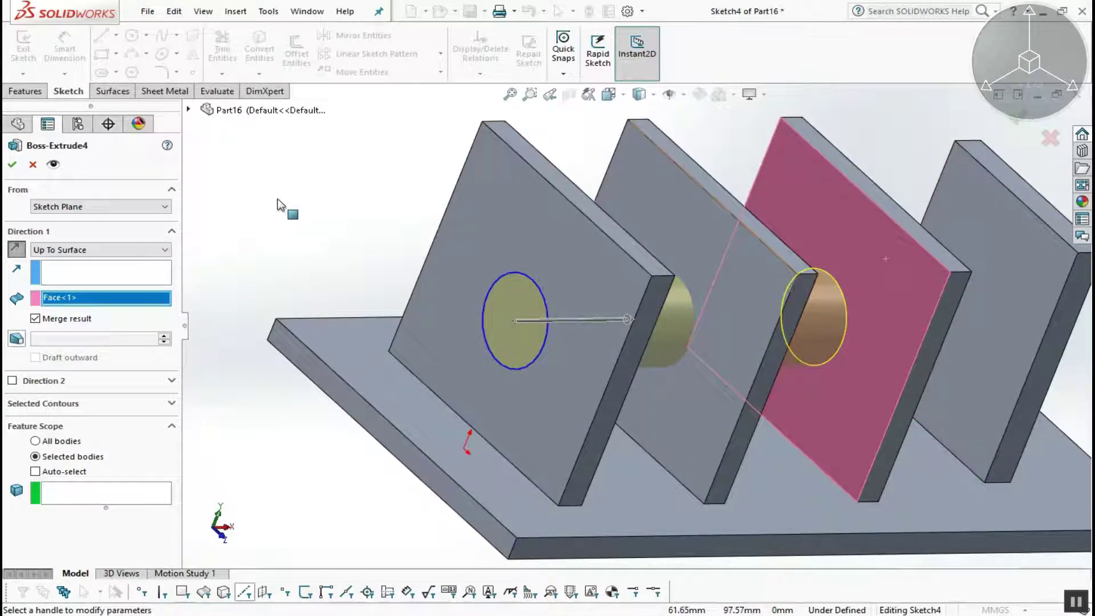
- Set the end condition to Offset From Surface with a 10 mm offset from the third wall's near face
left_click(157, 251)
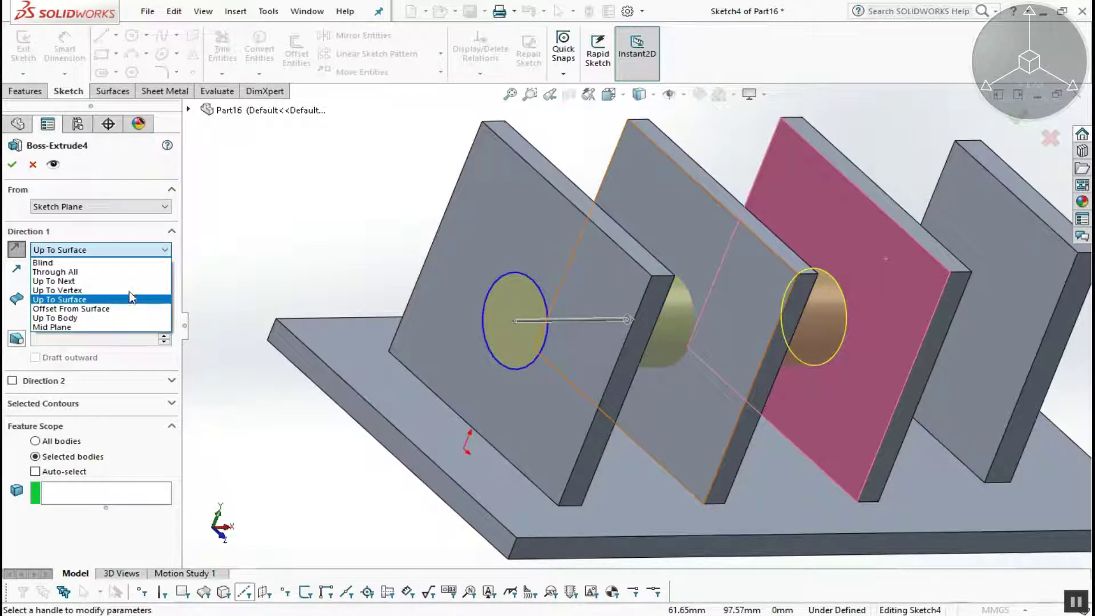
left_click(126, 315)
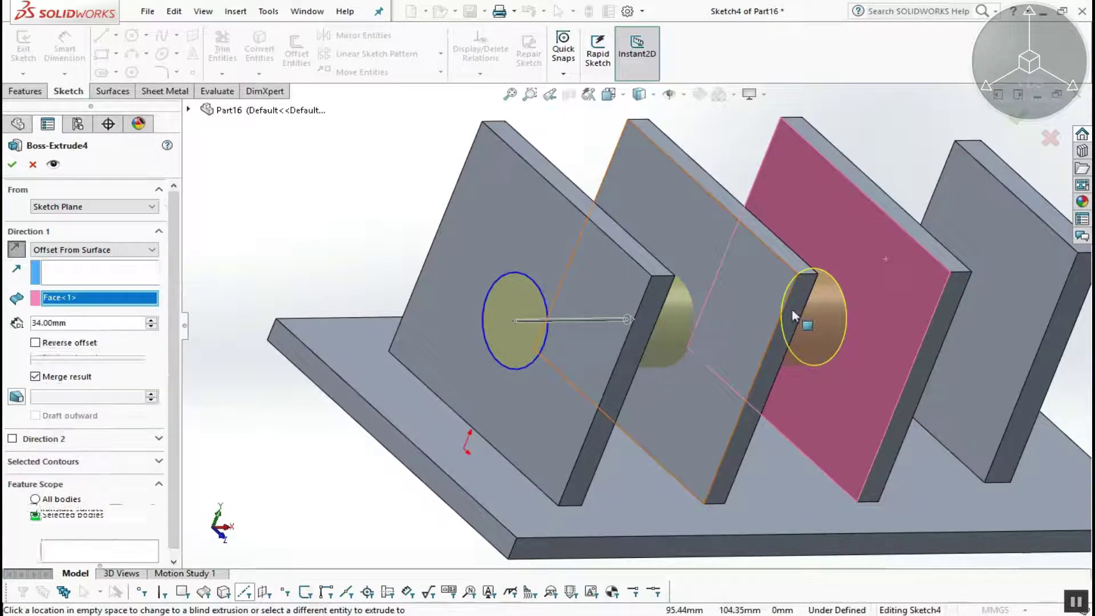
scroll(792, 309, "down", 1)
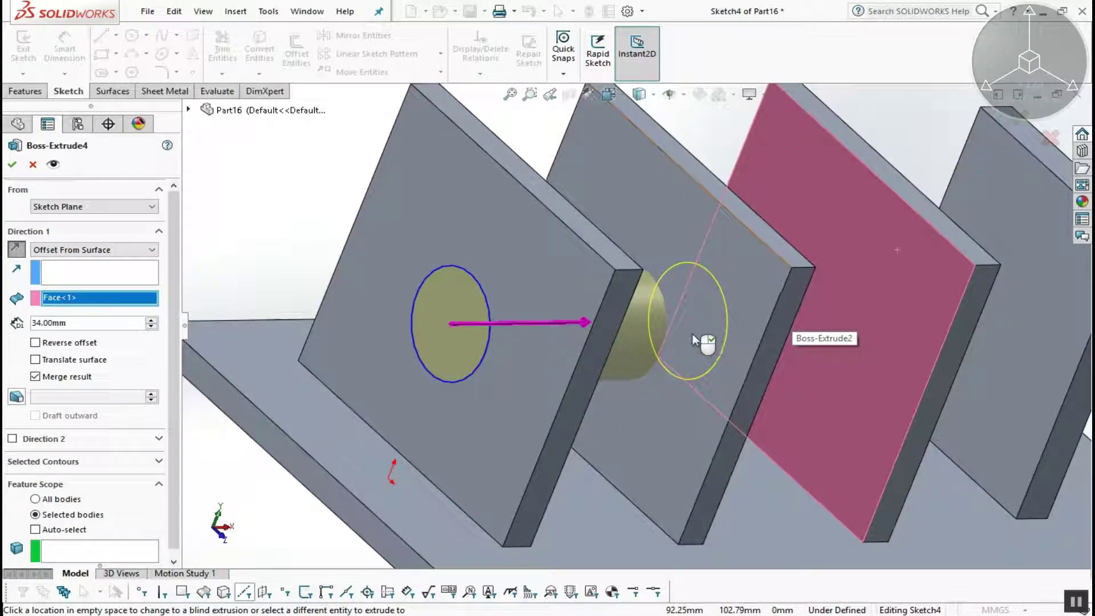
middle_click_drag(613, 253, 547, 285)
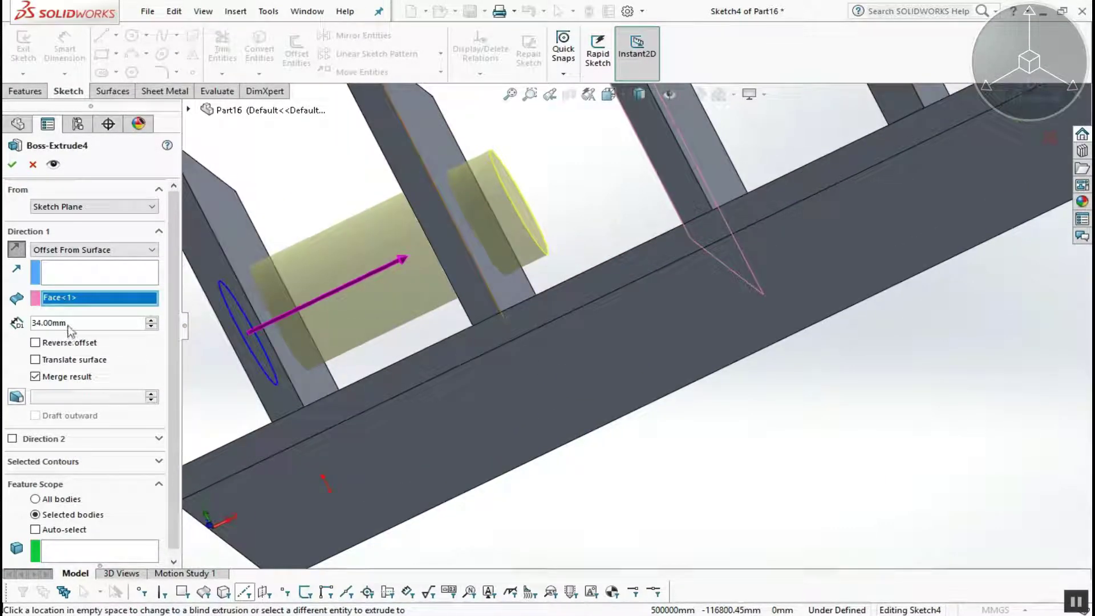
type("10")
key("Return")
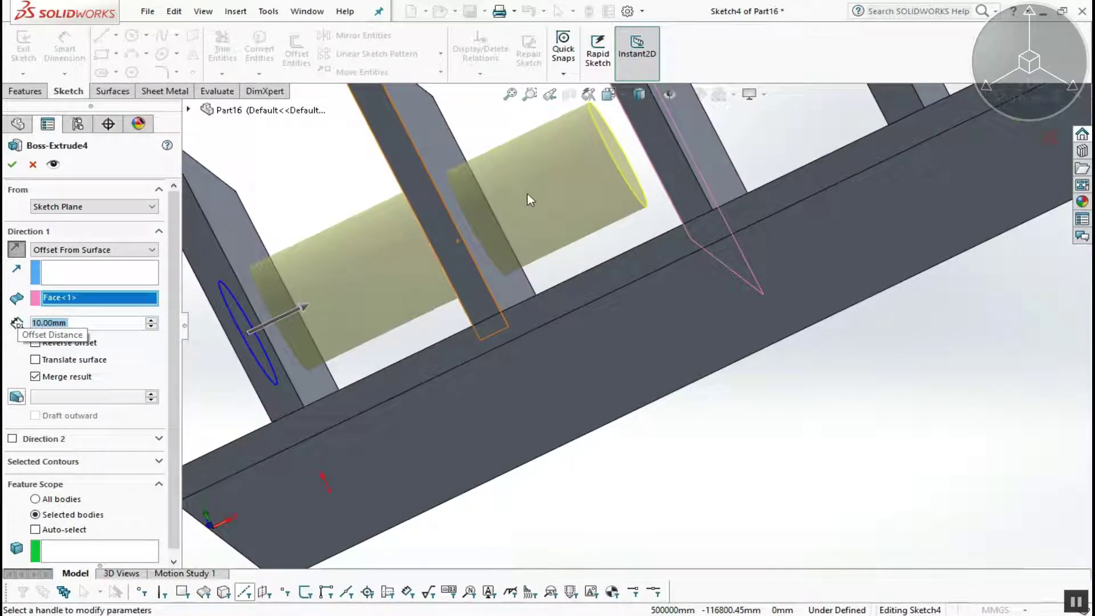
- Toggle Reverse offset on the circle extrusion and compare where the cylinder ends relative to the third wall
scroll(527, 193, "up", 2)
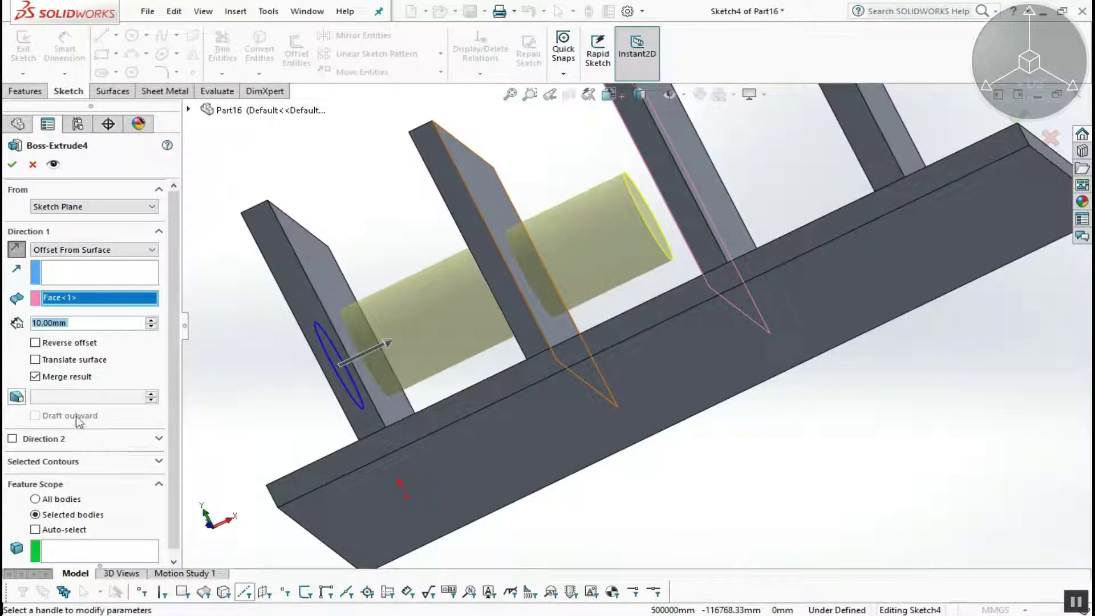
left_click(35, 344)
left_click(35, 343)
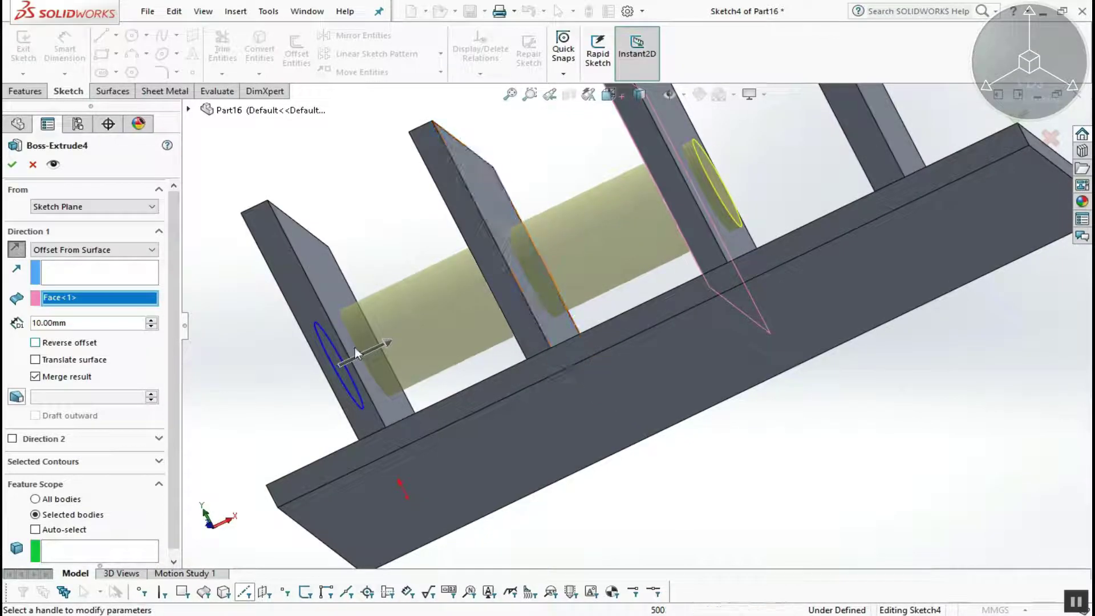
scroll(434, 225, "up", 2)
scroll(443, 231, "up", 5)
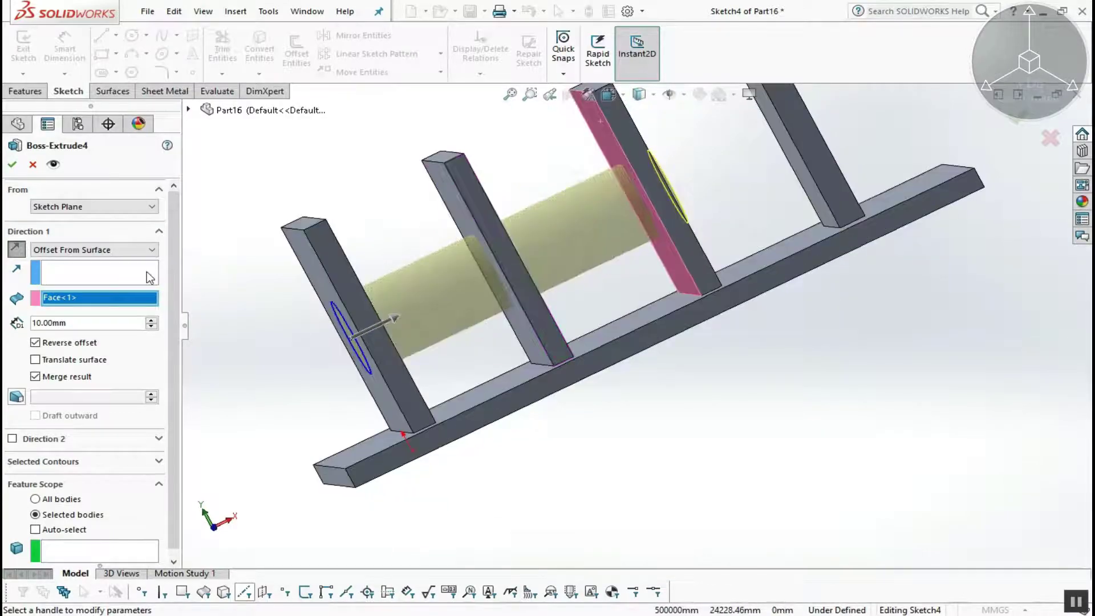
middle_click_drag(266, 302, 365, 346)
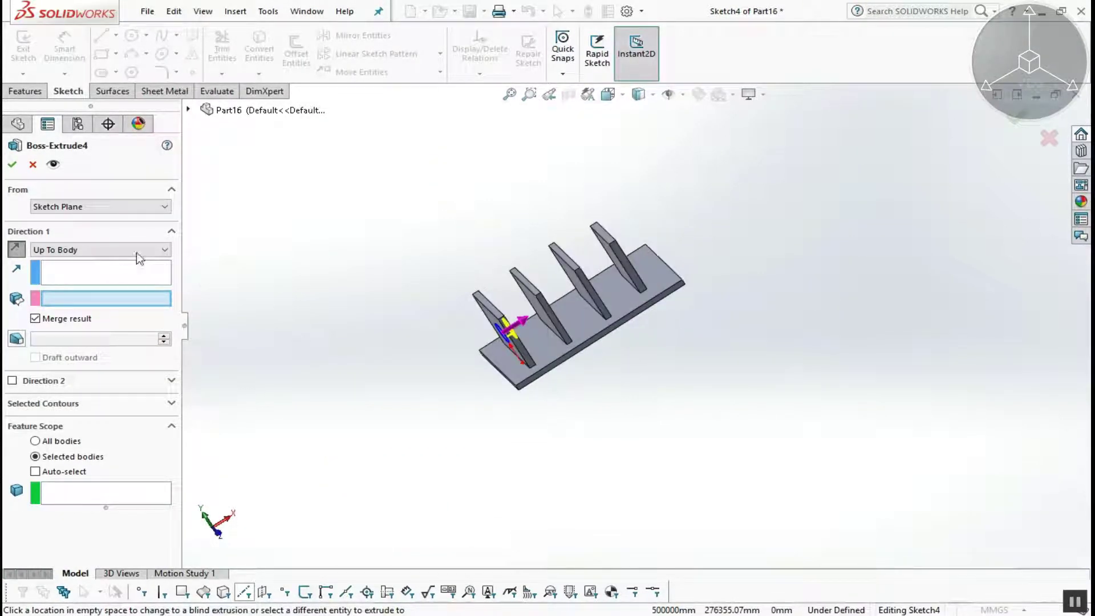
- Set the end condition to Up To Body and try the base body with its three merged walls as the limit
left_click(164, 250)
left_click(98, 319)
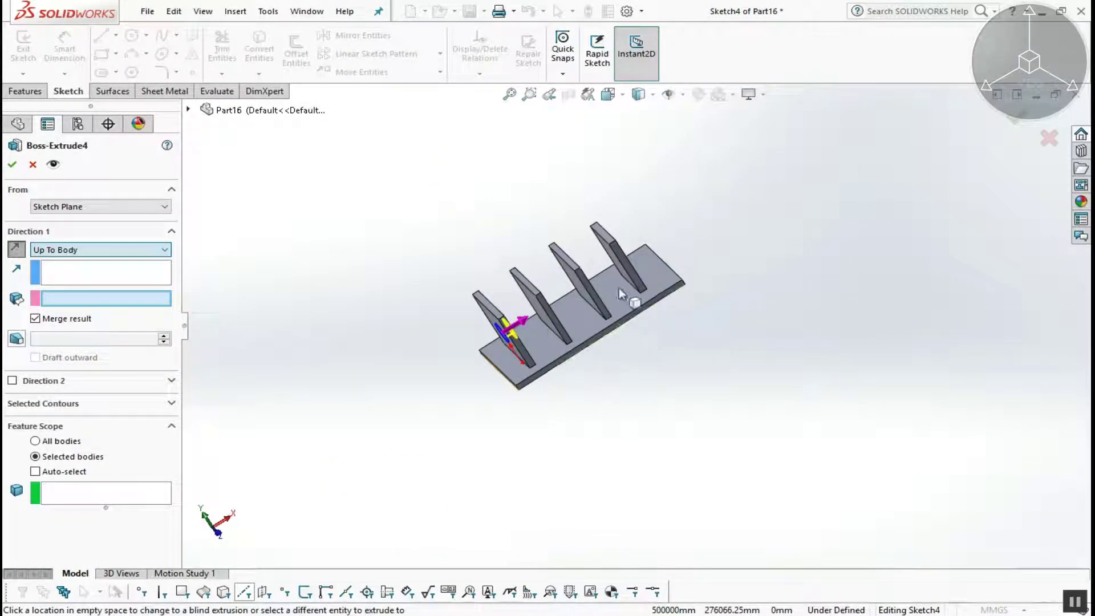
middle_click_drag(606, 285, 521, 280)
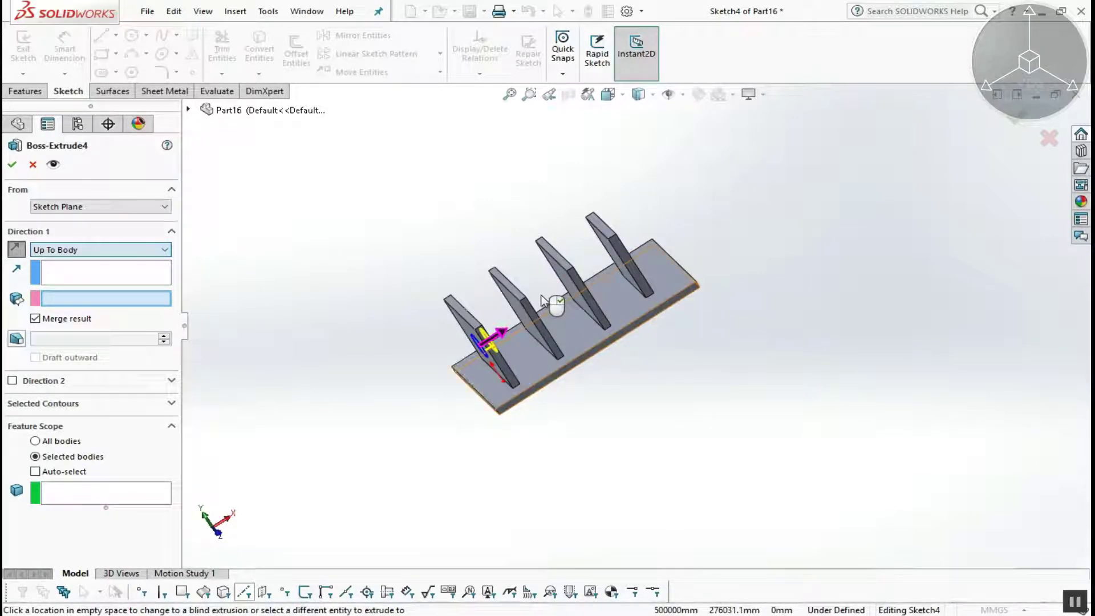
left_click(586, 299)
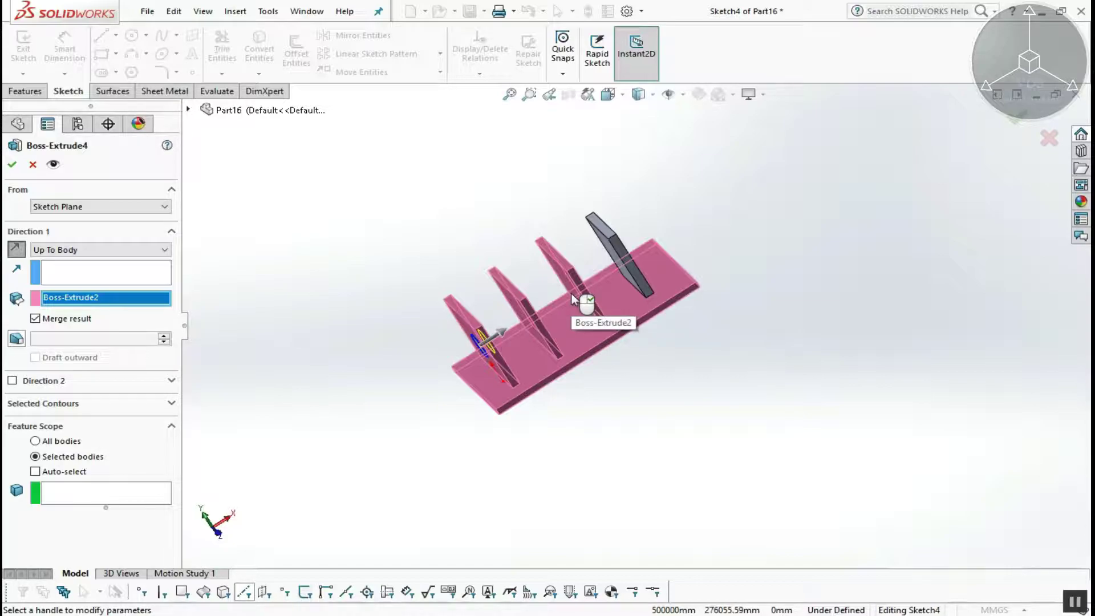
- Replace the Up To Body reference with the separate fourth wall body
right_click(94, 299)
left_click(216, 307)
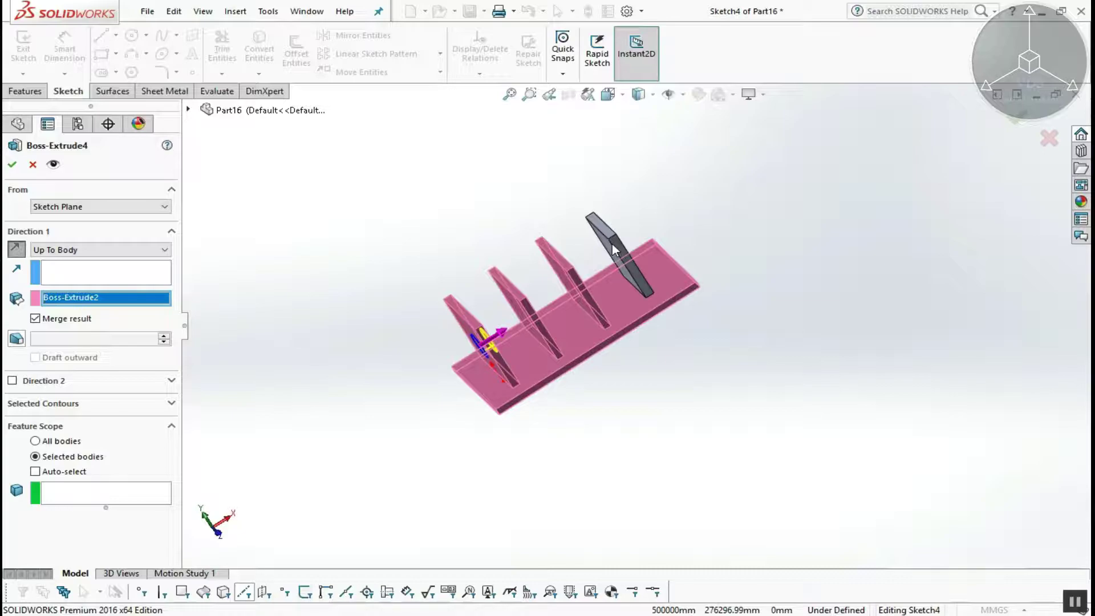
right_click(142, 299)
left_click(175, 312)
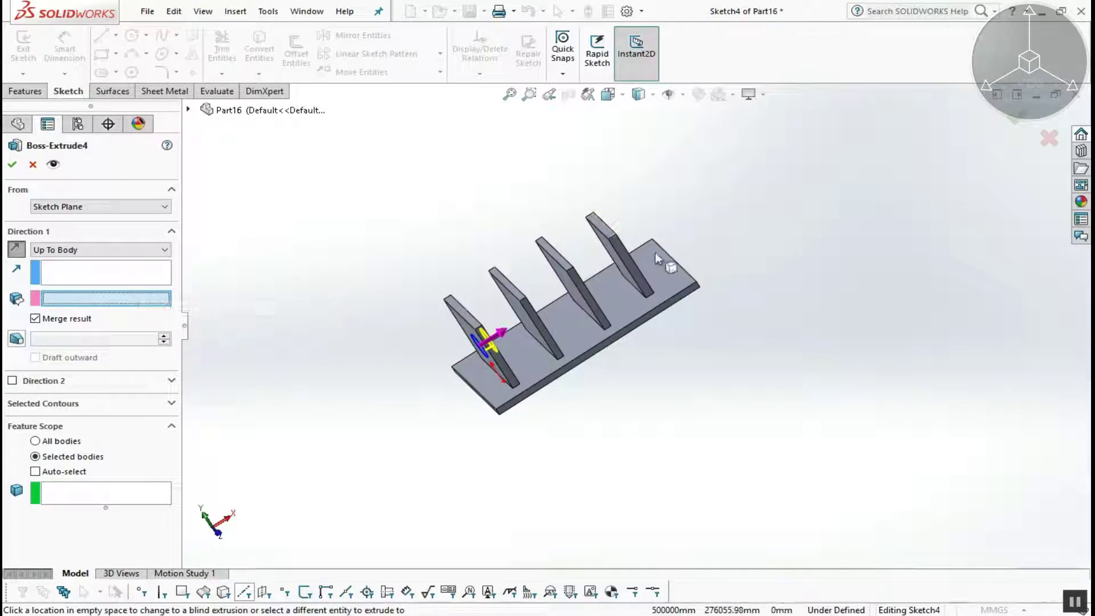
left_click(620, 252)
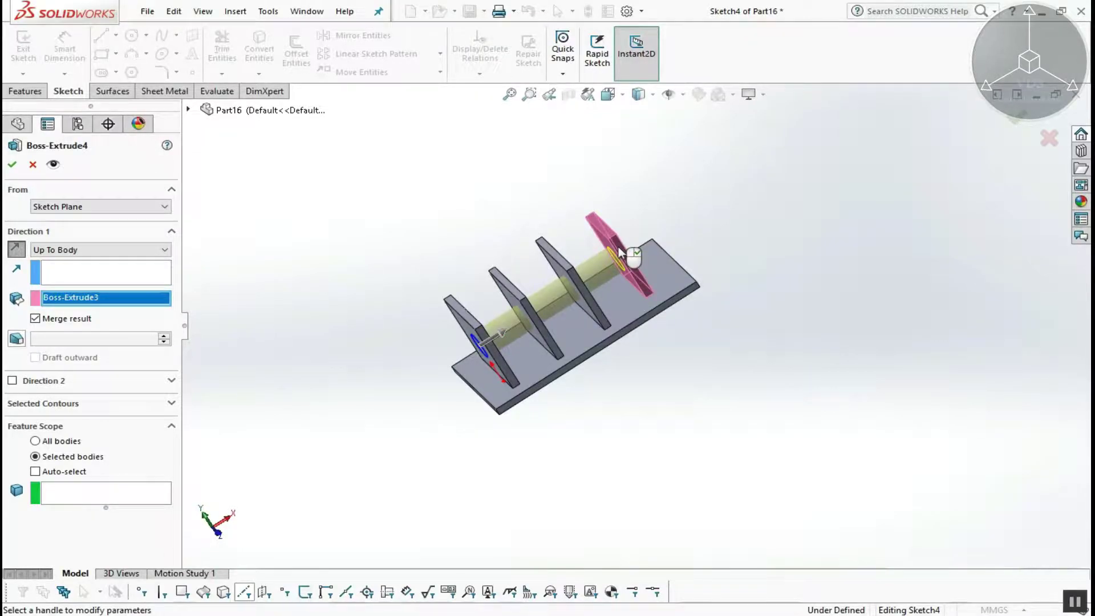
scroll(633, 359, "down", 5)
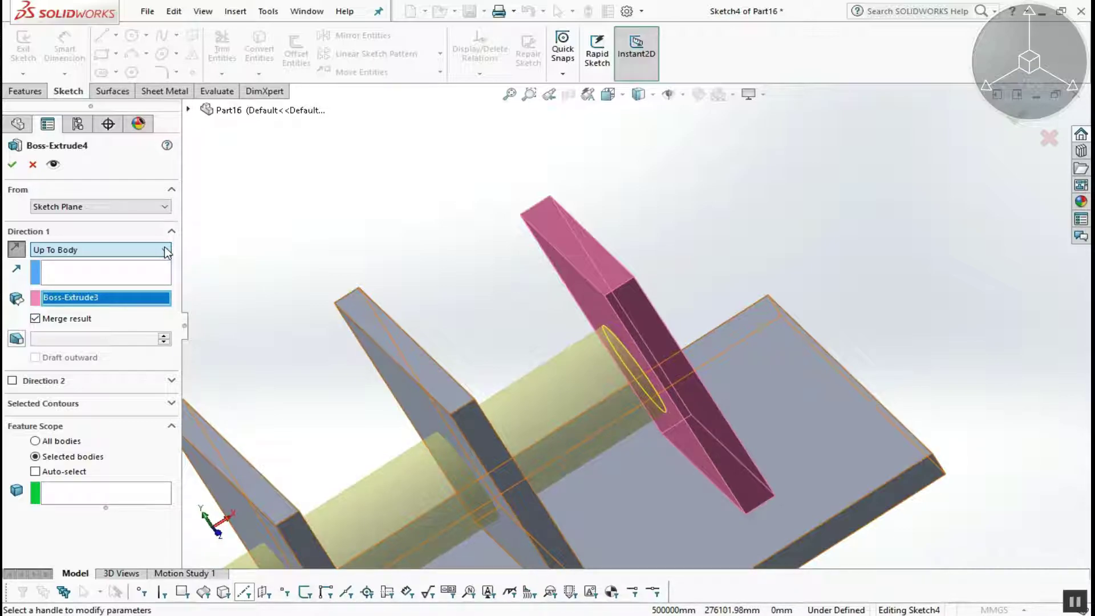
left_click(166, 251)
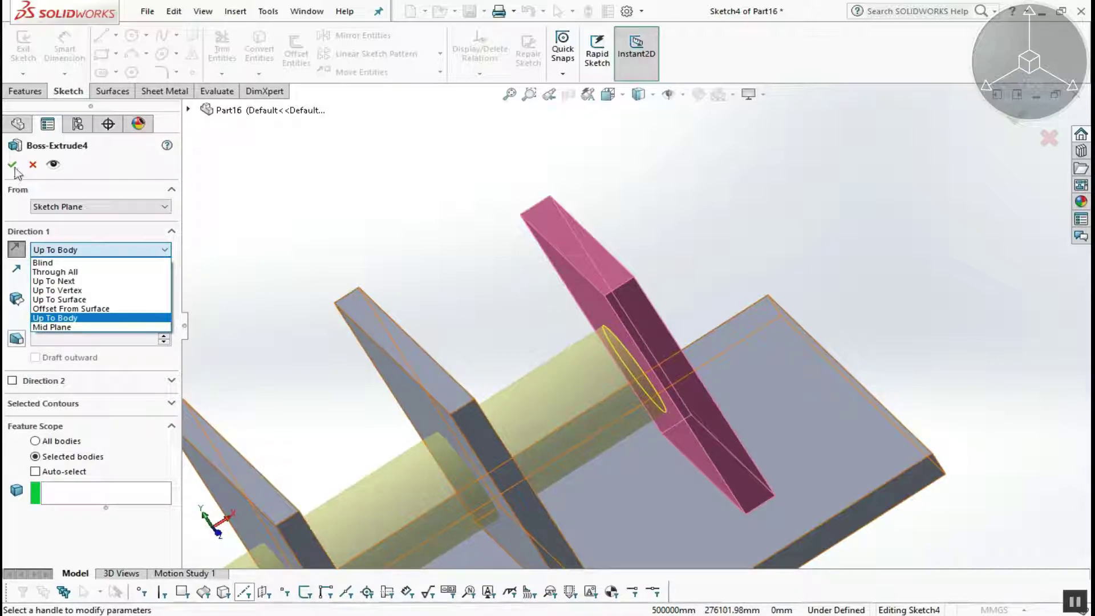
left_click(54, 317)
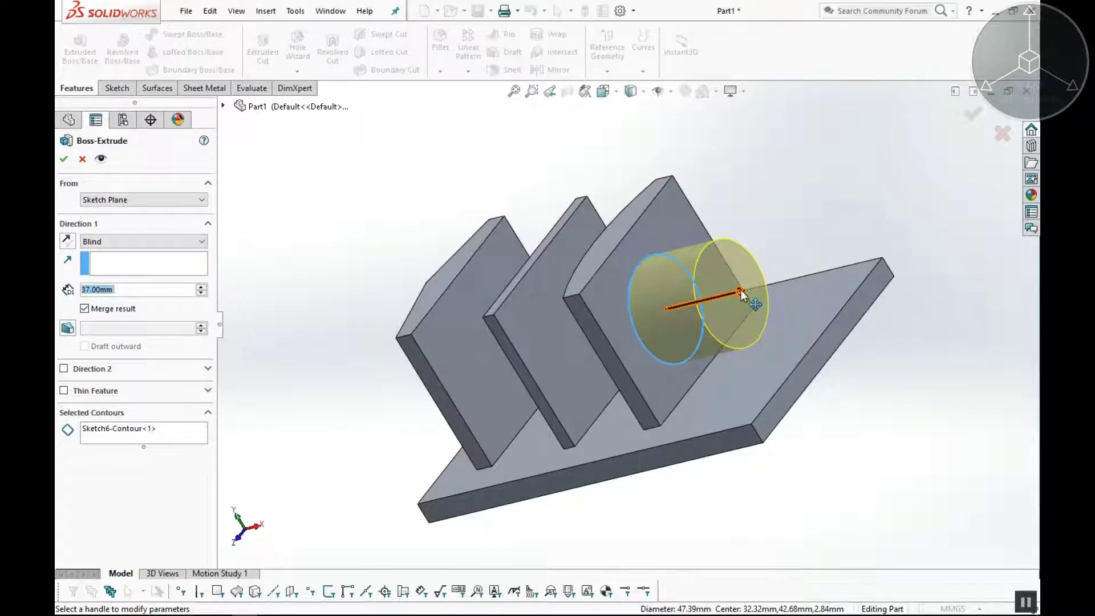
- In the second part, extend the circle's Blind extrusion to 41 mm through the curved wall toward the middle wall
left_click_drag(741, 271, 616, 329)
middle_click_drag(616, 330, 698, 362)
left_click(170, 242)
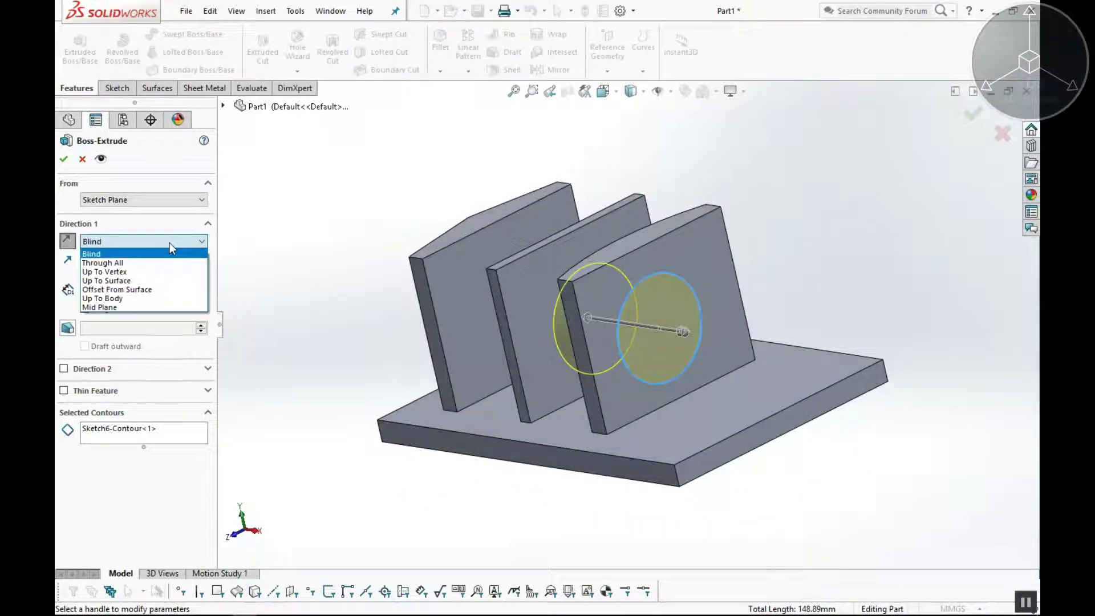
left_click(260, 228)
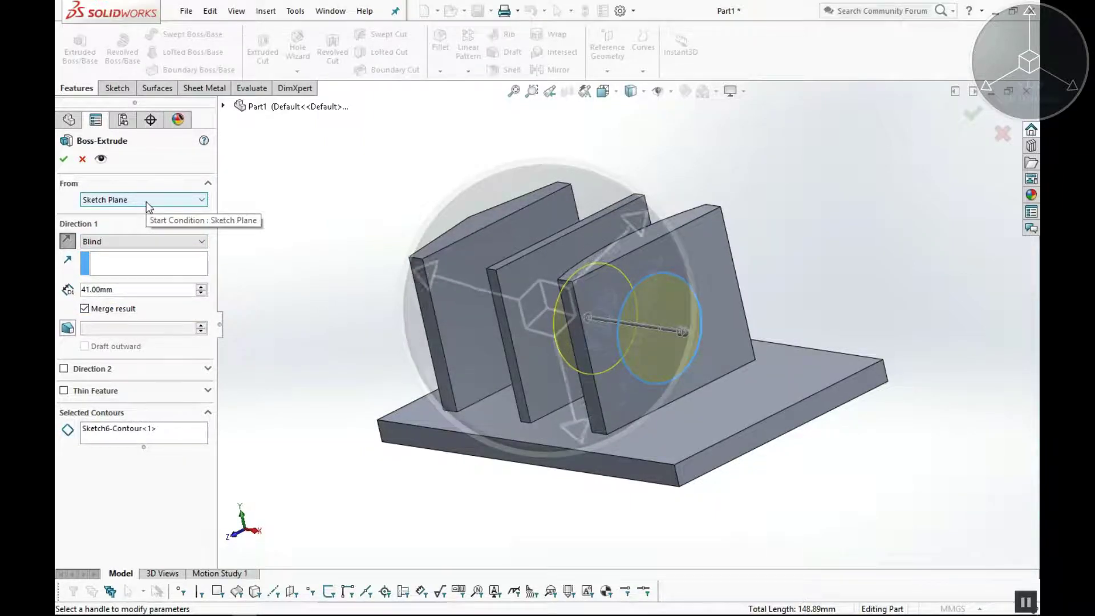
- Start the circle extrusion from the middle wall's face using the Surface/Face/Plane start condition and accept the feature
left_click(146, 200)
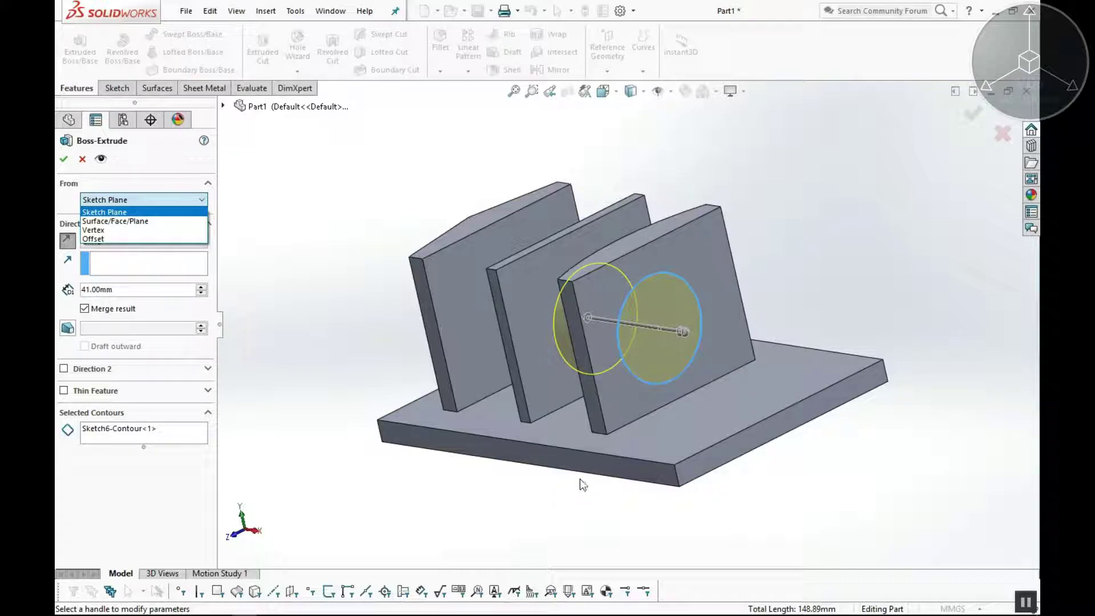
left_click(432, 218)
middle_click_drag(460, 215, 705, 269)
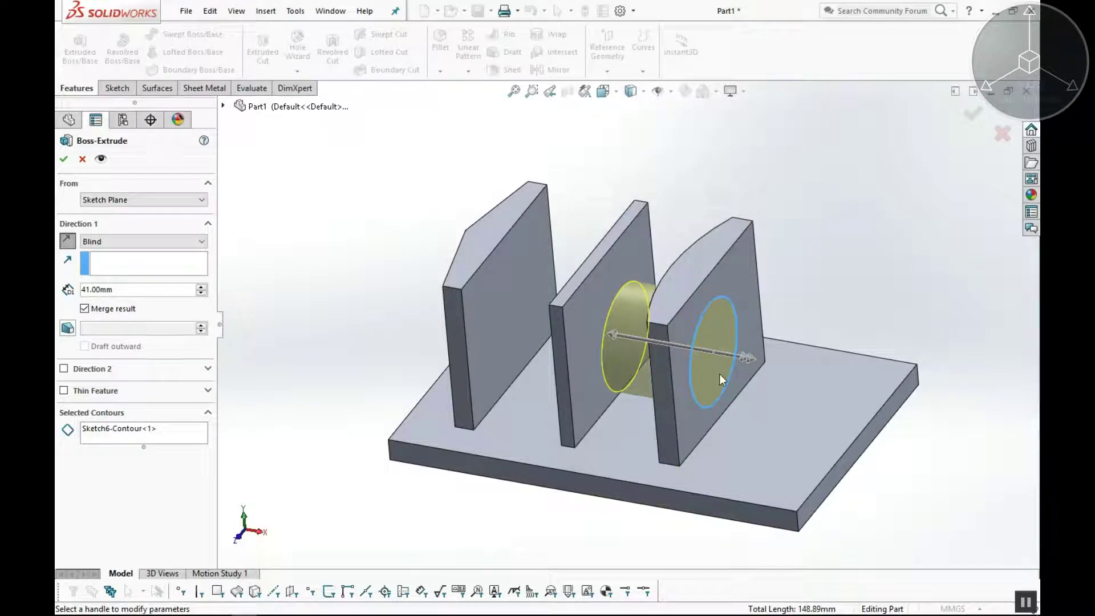
middle_click_drag(674, 385, 642, 349)
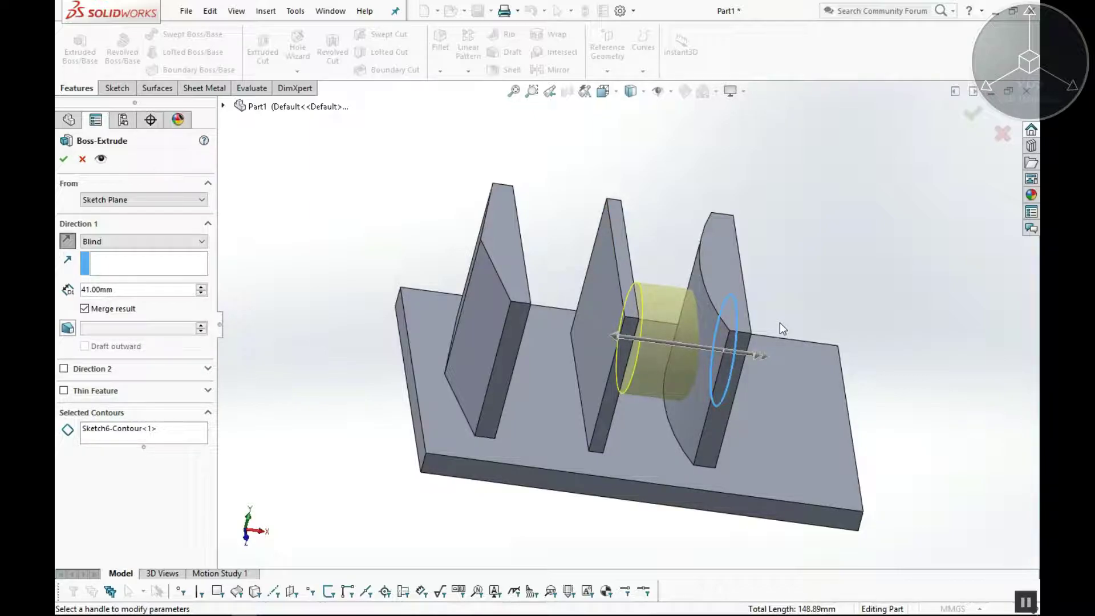
left_click(145, 201)
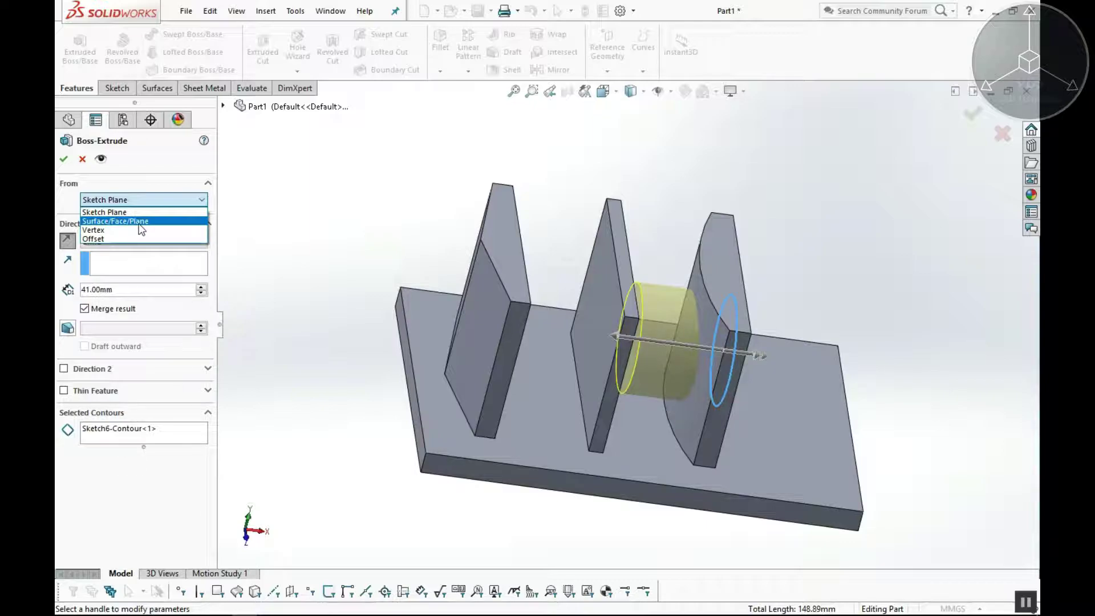
left_click(139, 224)
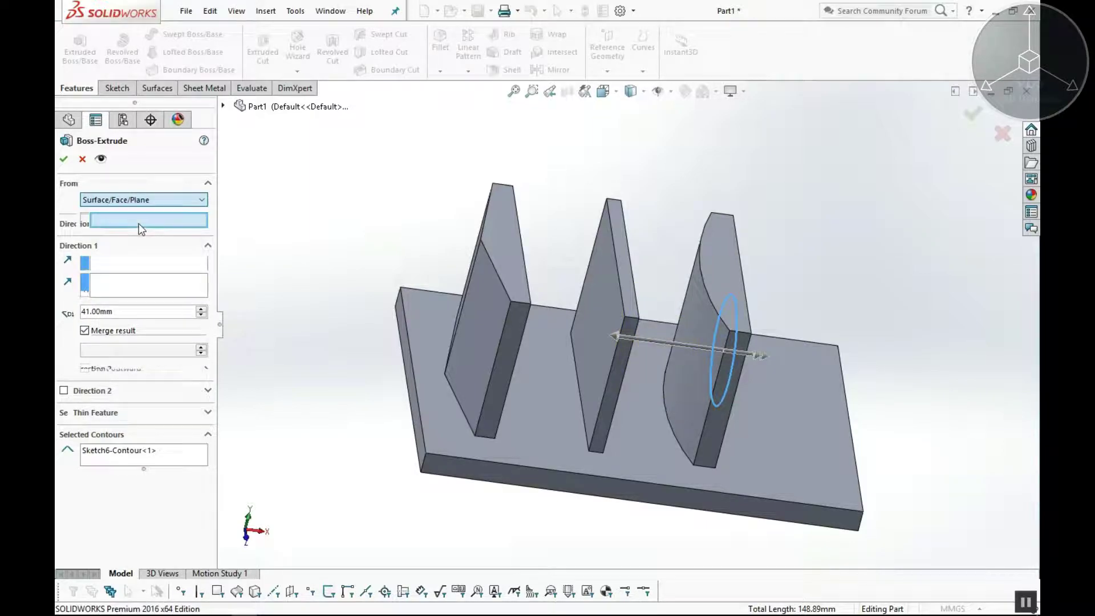
left_click(611, 313)
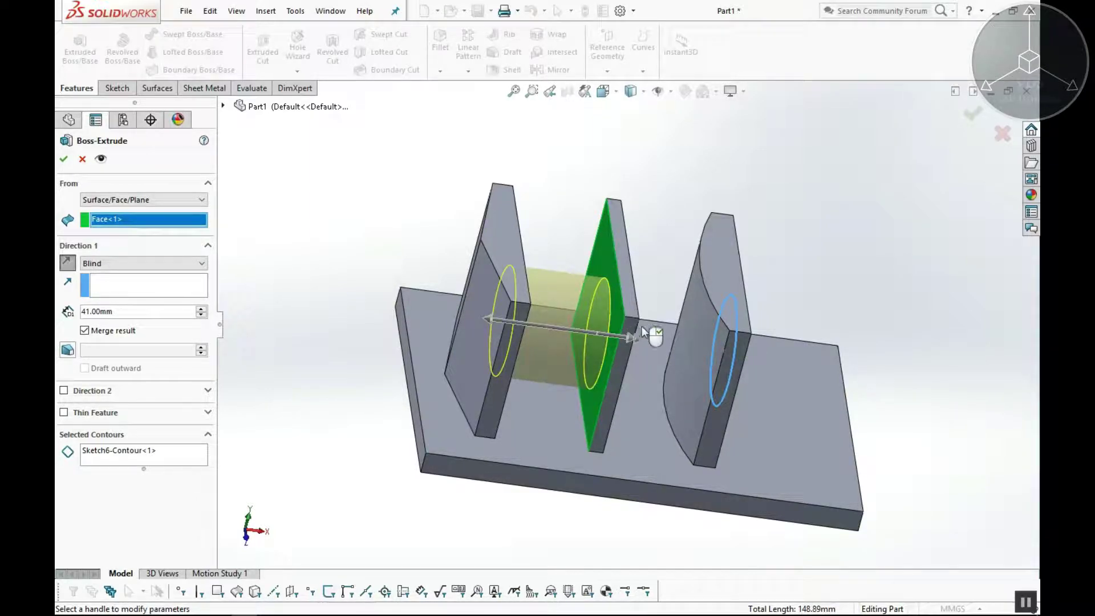
middle_click_drag(643, 339, 717, 338)
middle_click_drag(648, 354, 471, 246)
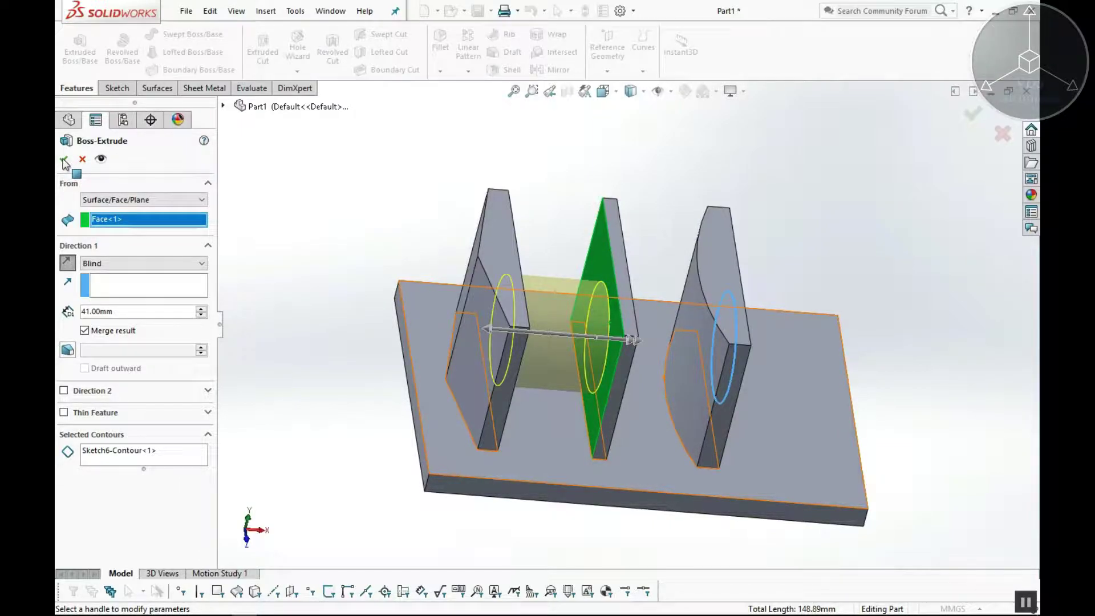
key("Return")
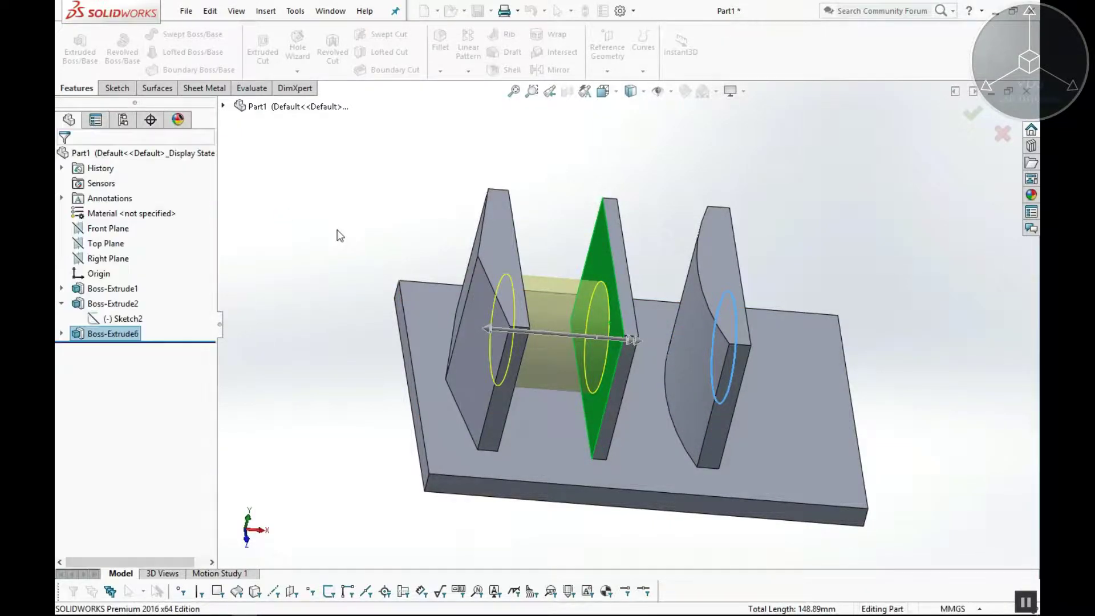
middle_click_drag(519, 318, 551, 320)
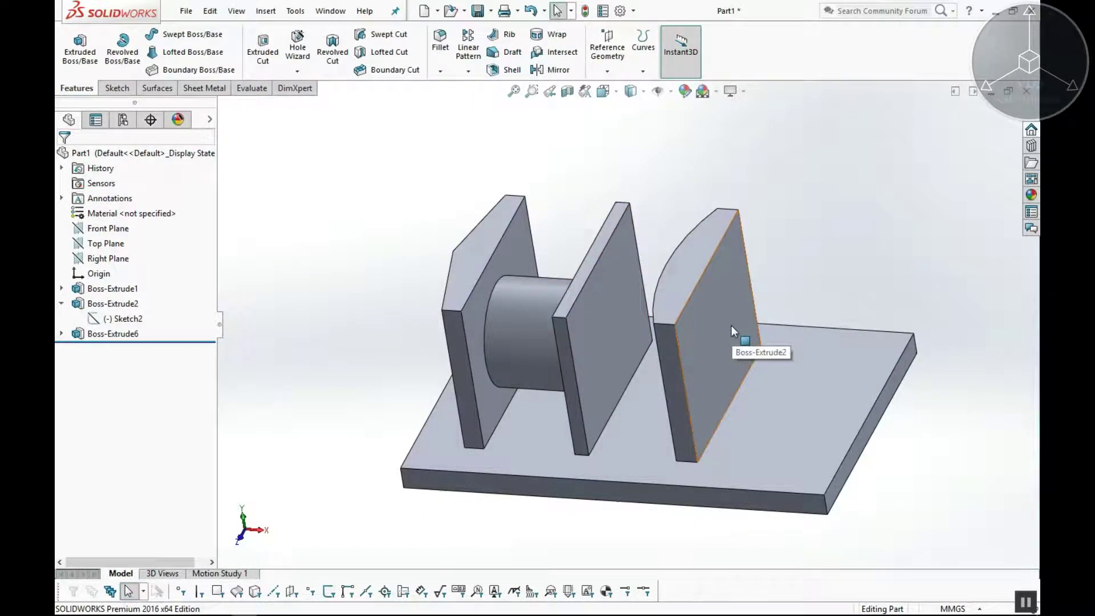
- Edit the cylinder extrusion to replace its starting face with the curved face of the third wall
left_click(119, 335)
left_click(127, 292)
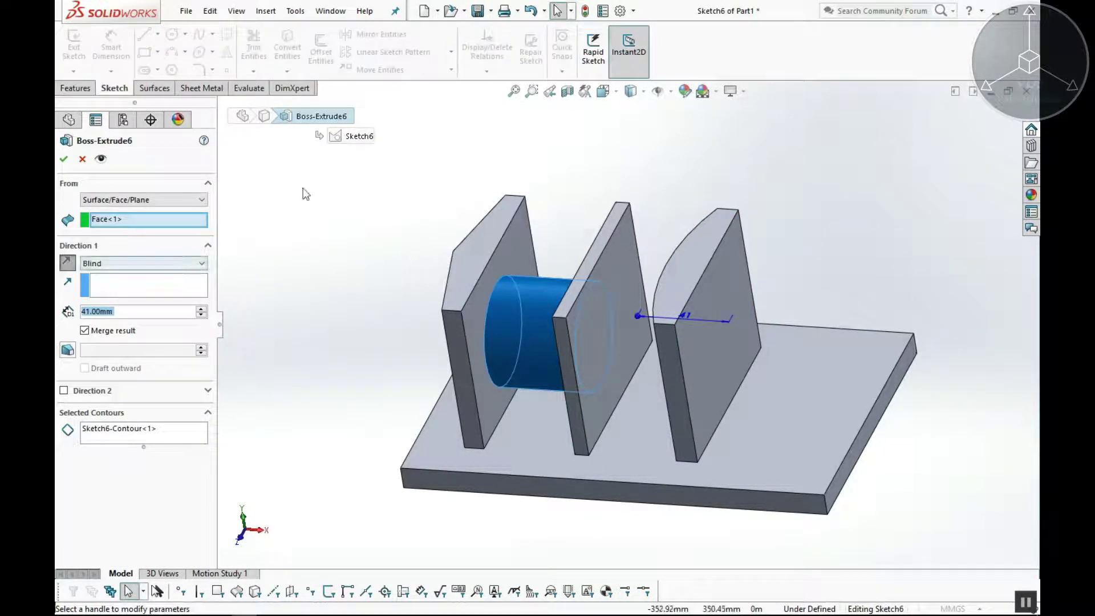
left_click(177, 200)
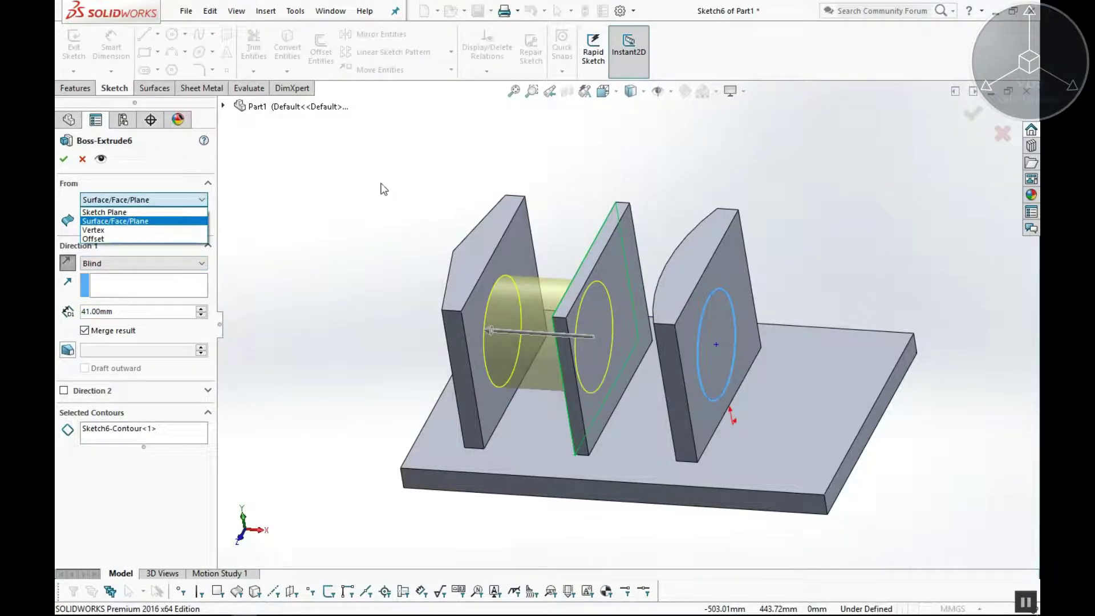
left_click(398, 239)
middle_click_drag(398, 238, 656, 268)
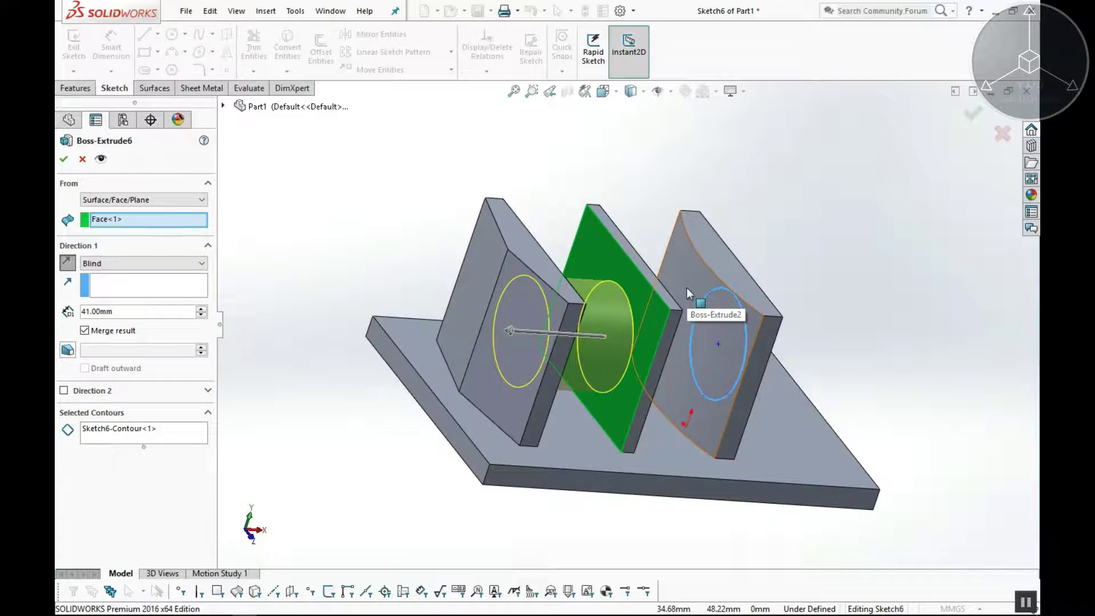
left_click(133, 201)
left_click(125, 218)
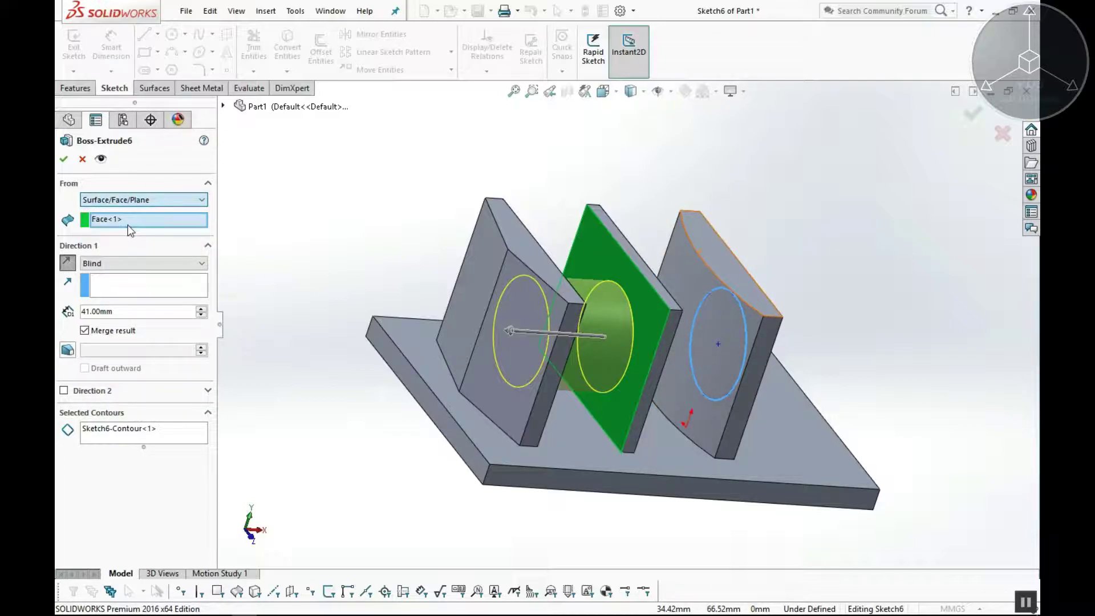
left_click(139, 221)
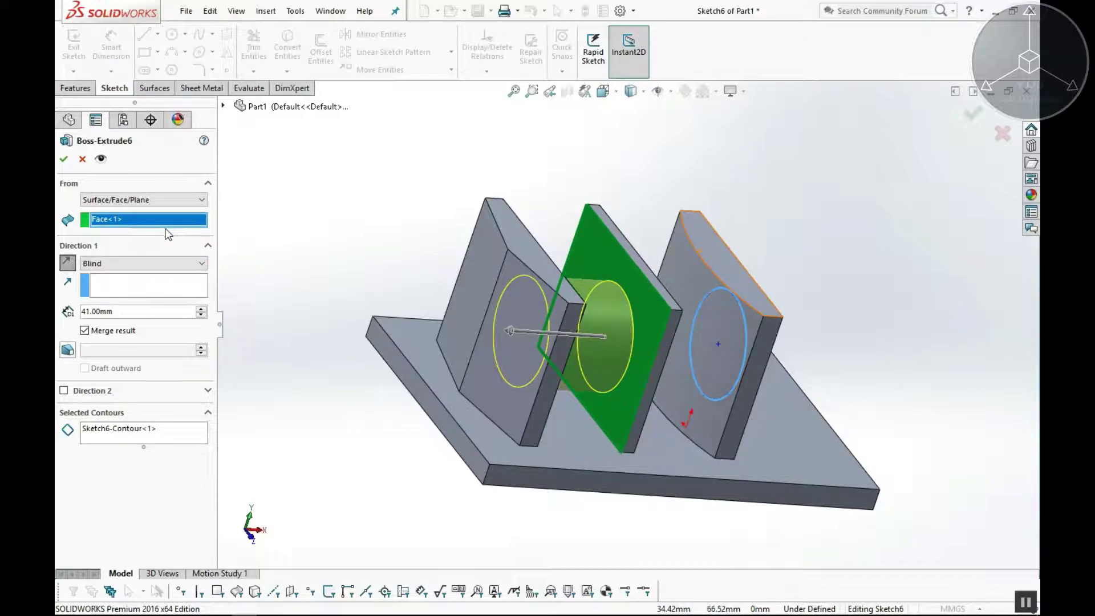
right_click(163, 221)
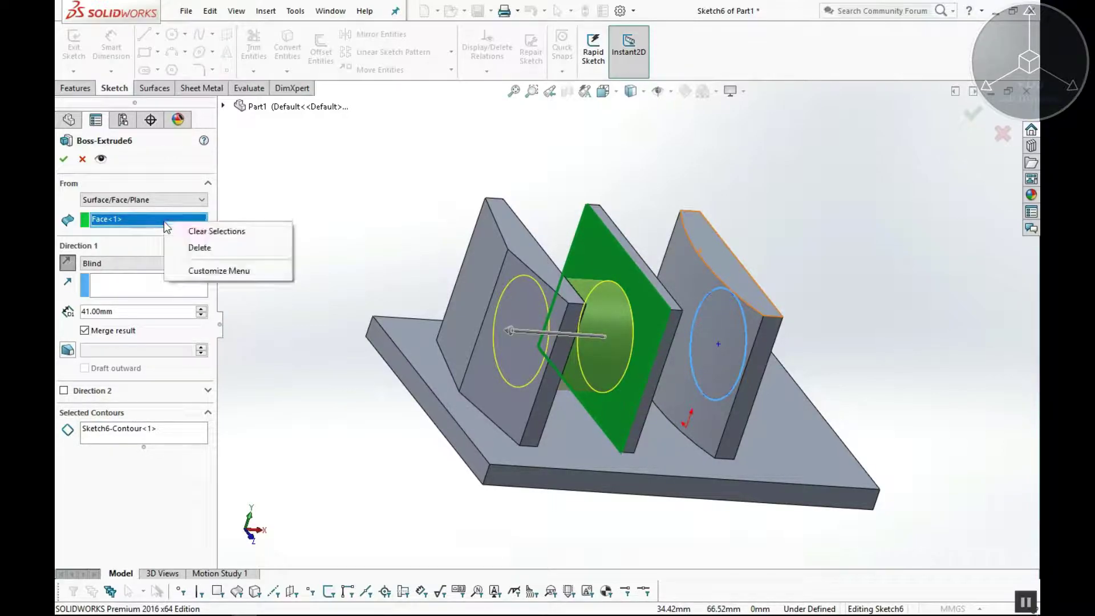
left_click(192, 234)
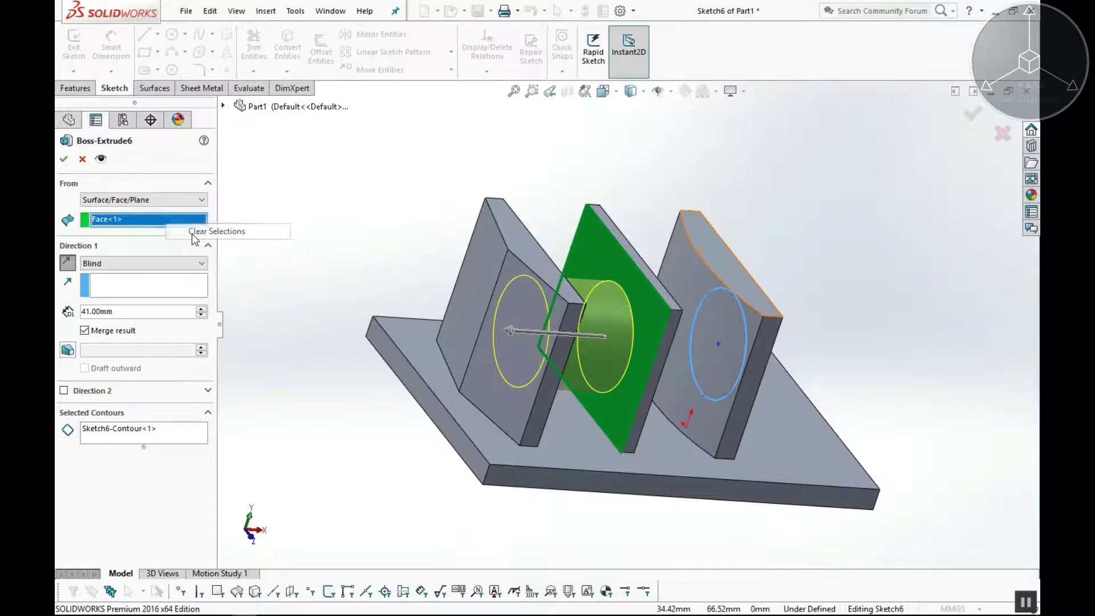
left_click(687, 275)
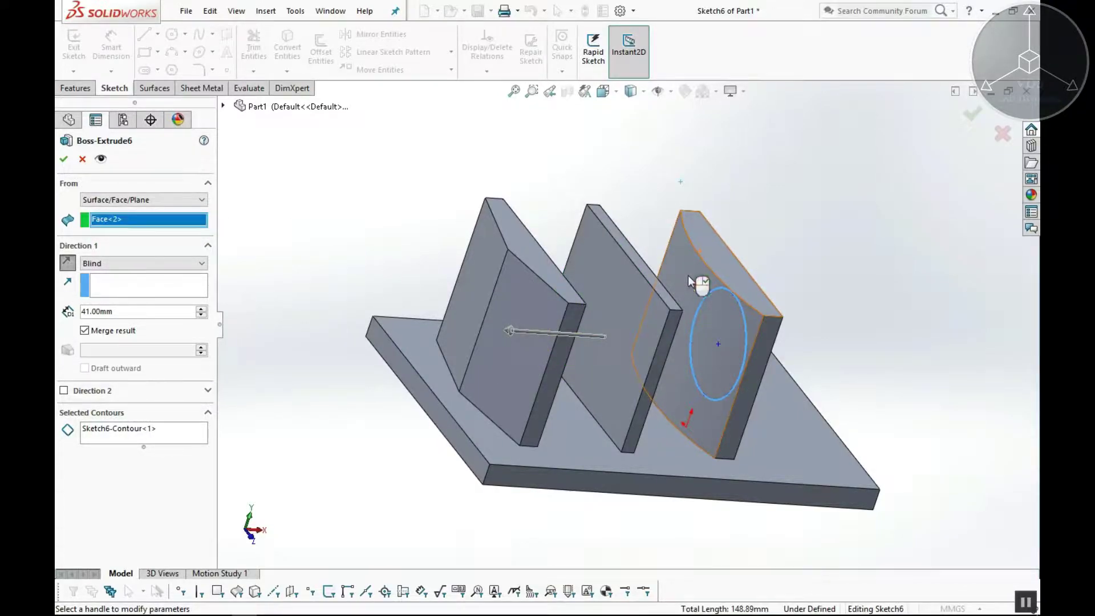
left_click(65, 159)
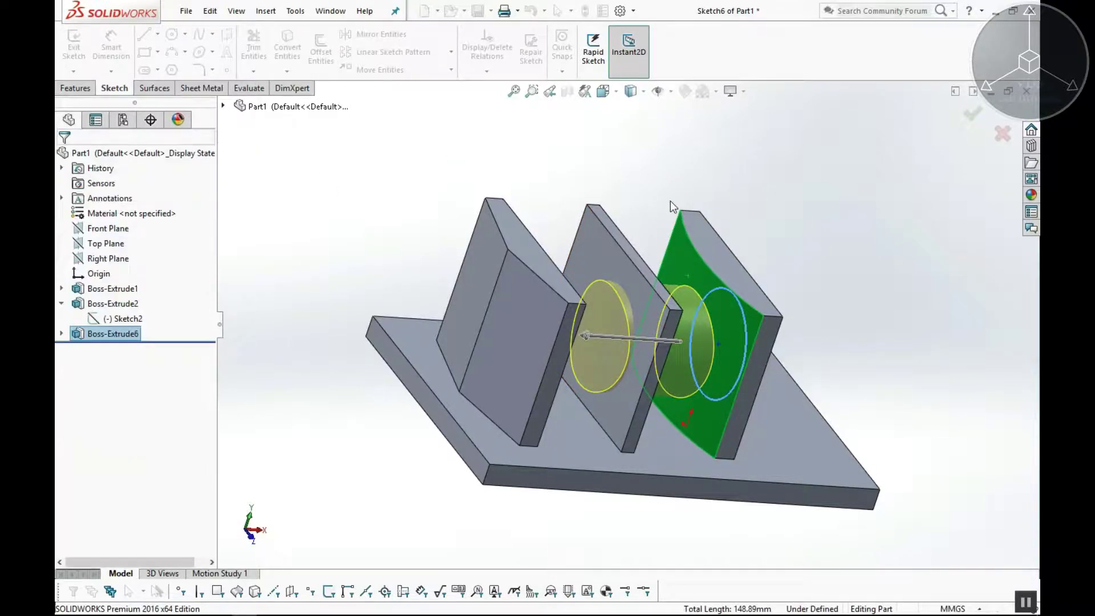
- Examine the shape of the cylinder's start and far end where it leaves the curved wall and passes the middle wall
middle_click_drag(633, 199, 585, 313)
scroll(573, 341, "down", 6)
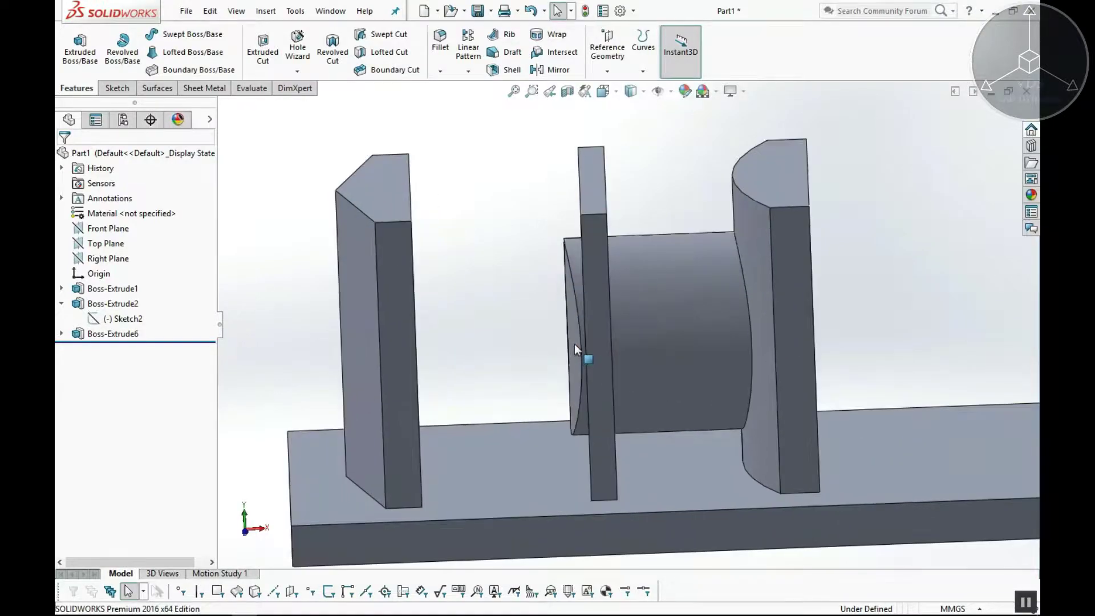
middle_click_drag(591, 357, 787, 362)
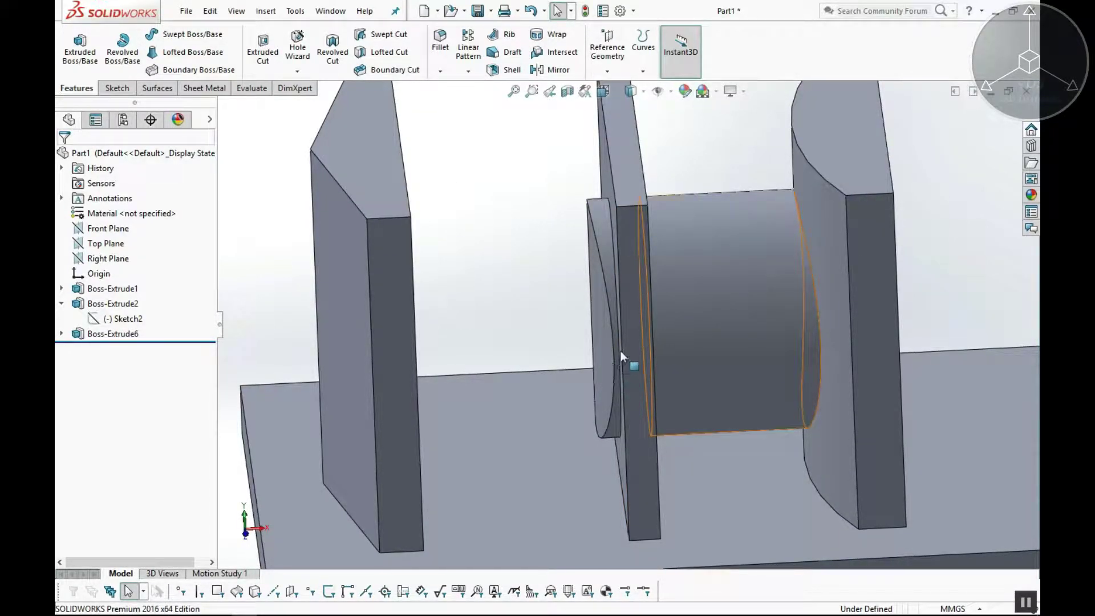
middle_click_drag(653, 358, 549, 294)
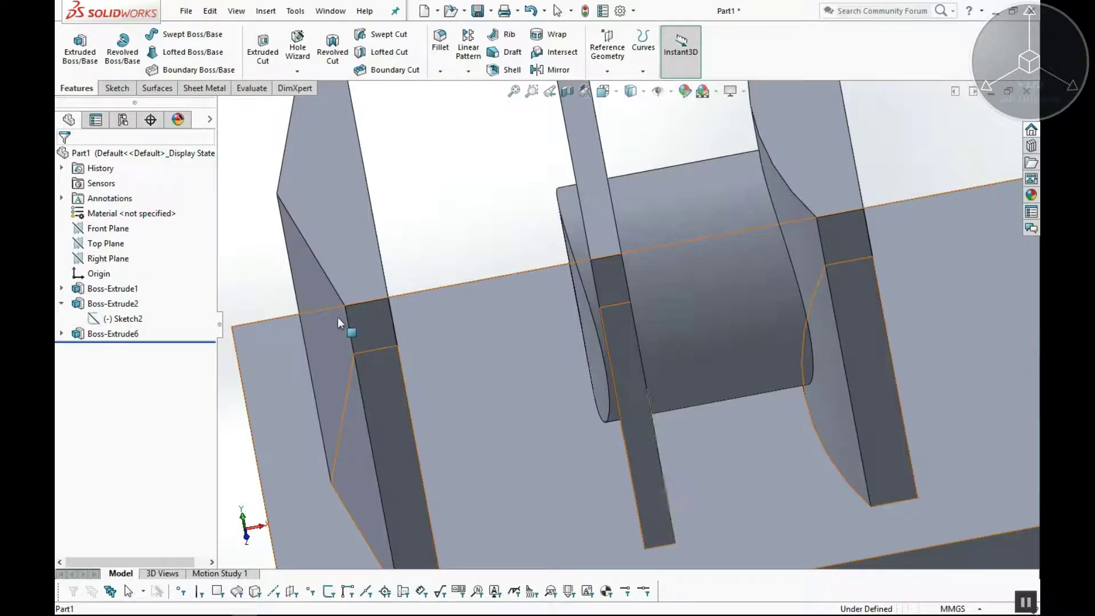
middle_click_drag(337, 317, 374, 331)
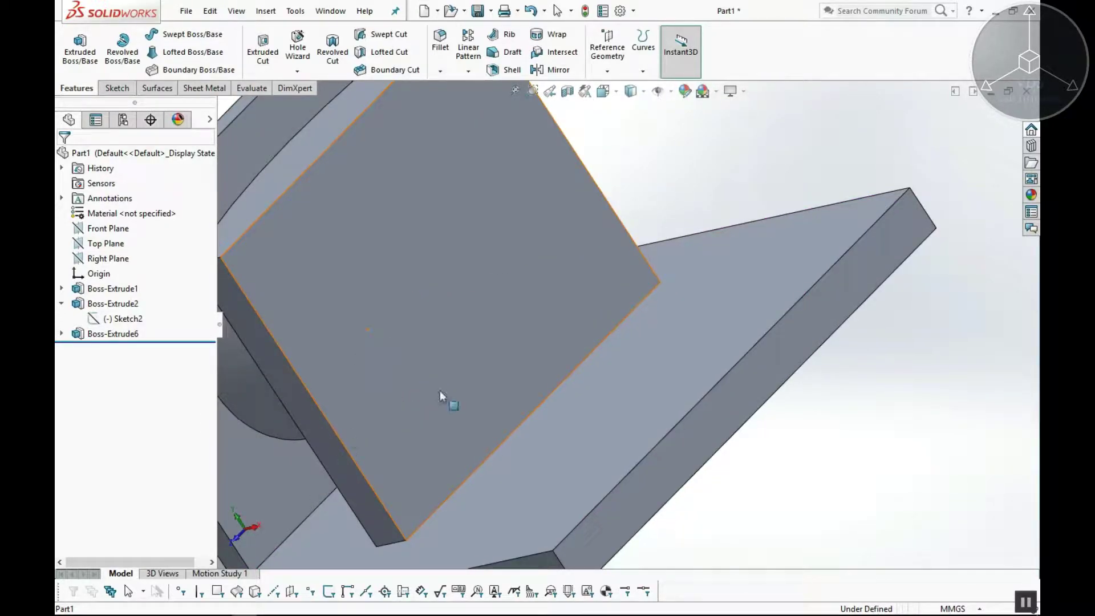
key("f")
middle_click_drag(618, 330, 481, 301)
scroll(468, 305, "down", 3)
key("Escape")
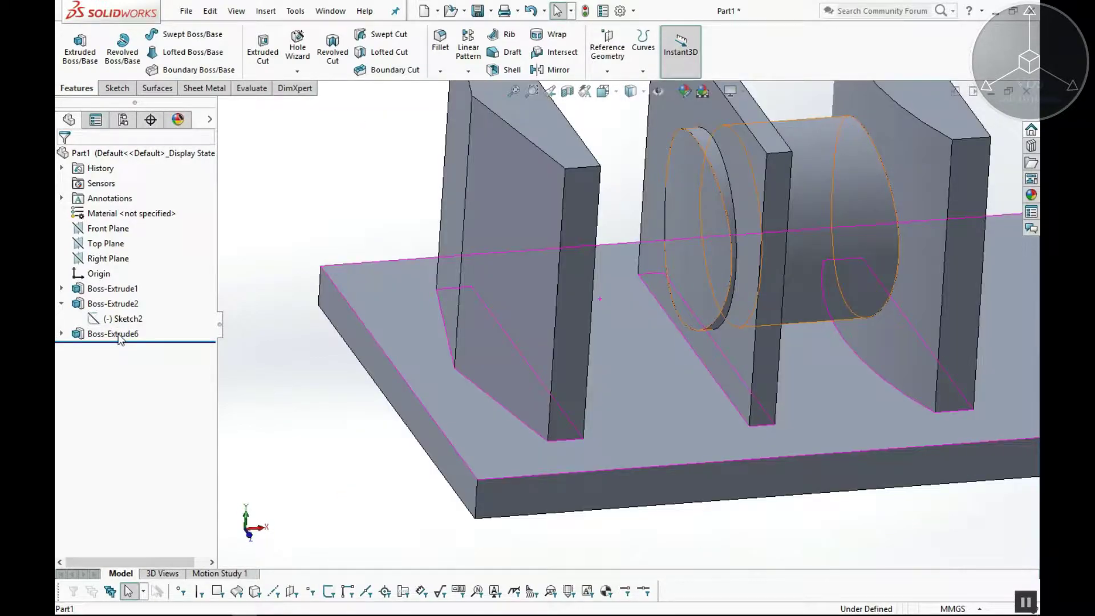
- Edit the cylinder extrusion to use the Vertex start condition at the first wall's upper corner vertex
right_click(122, 338)
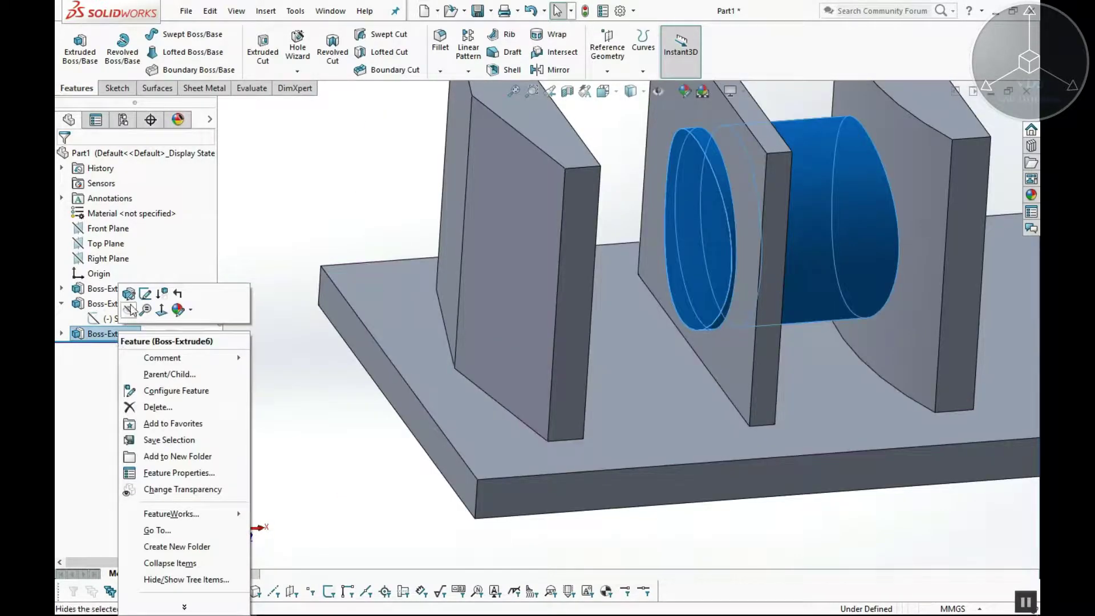
left_click(141, 295)
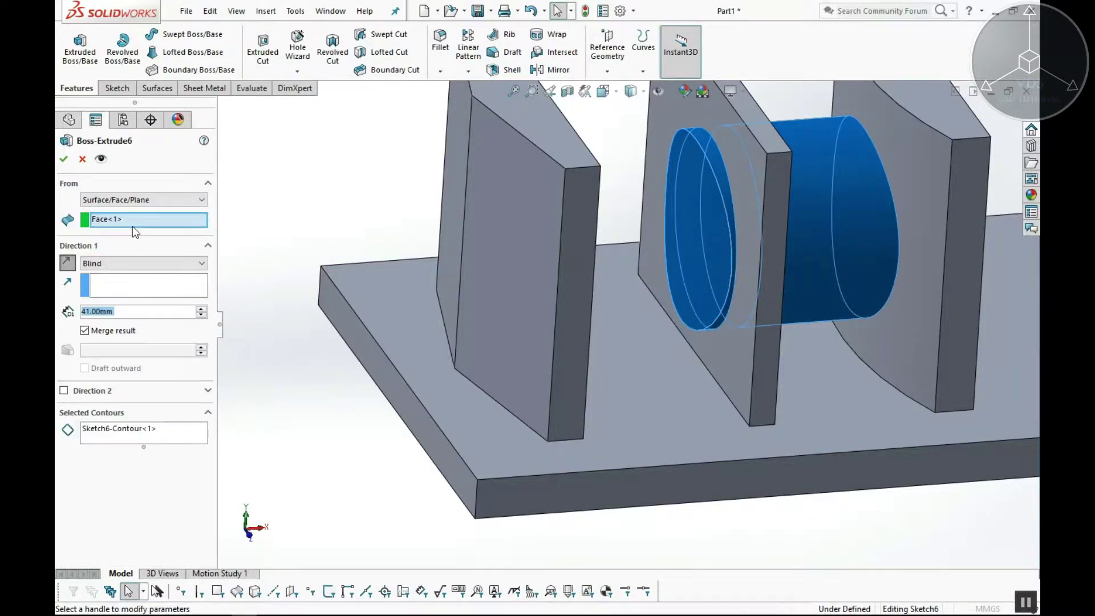
left_click(149, 198)
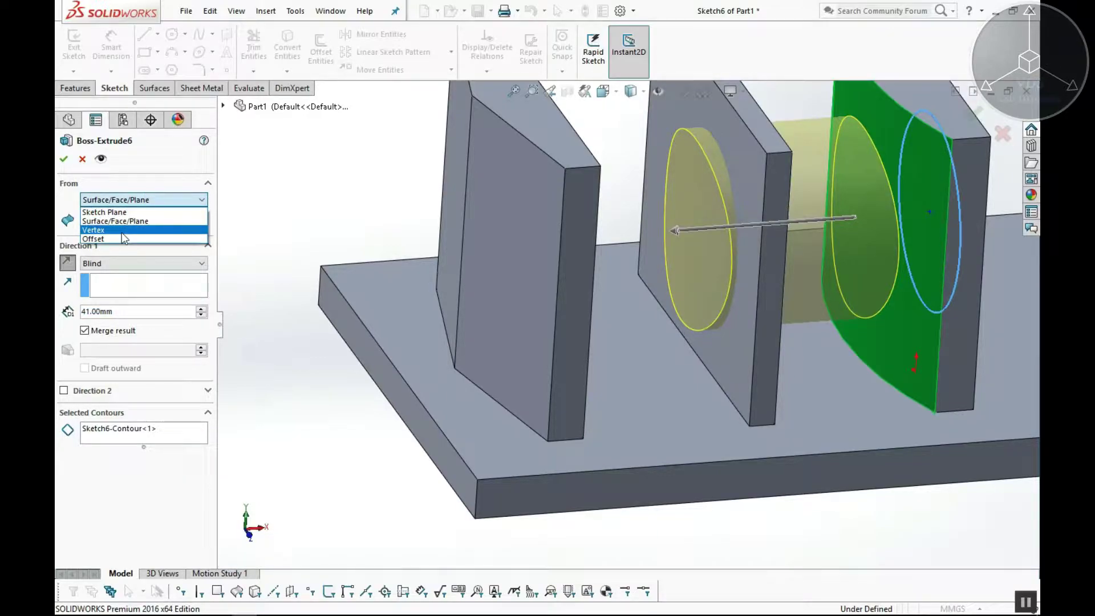
left_click(122, 231)
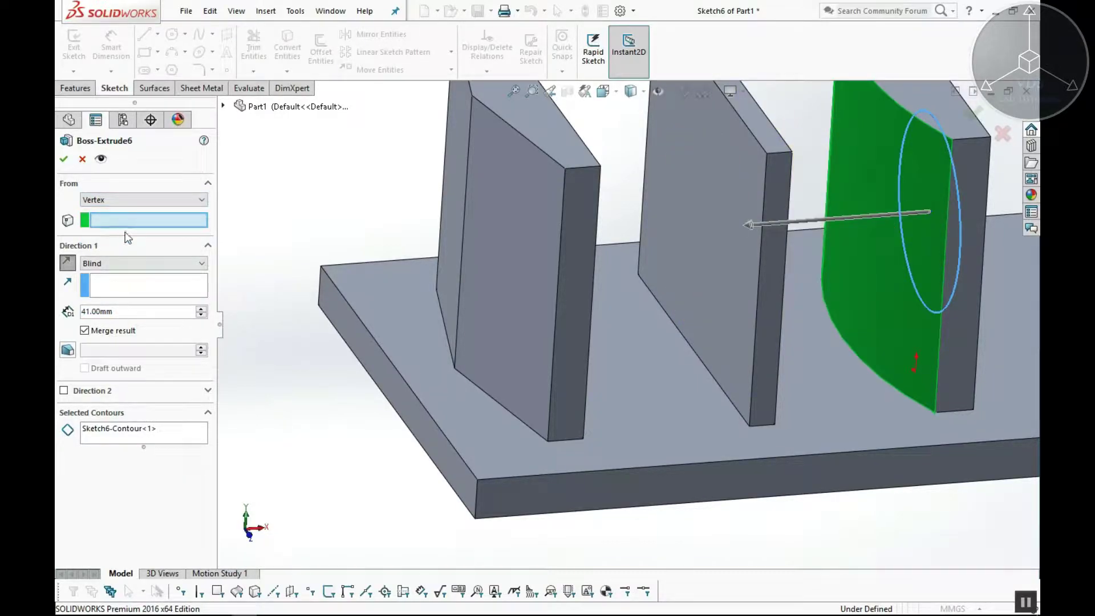
left_click(472, 96)
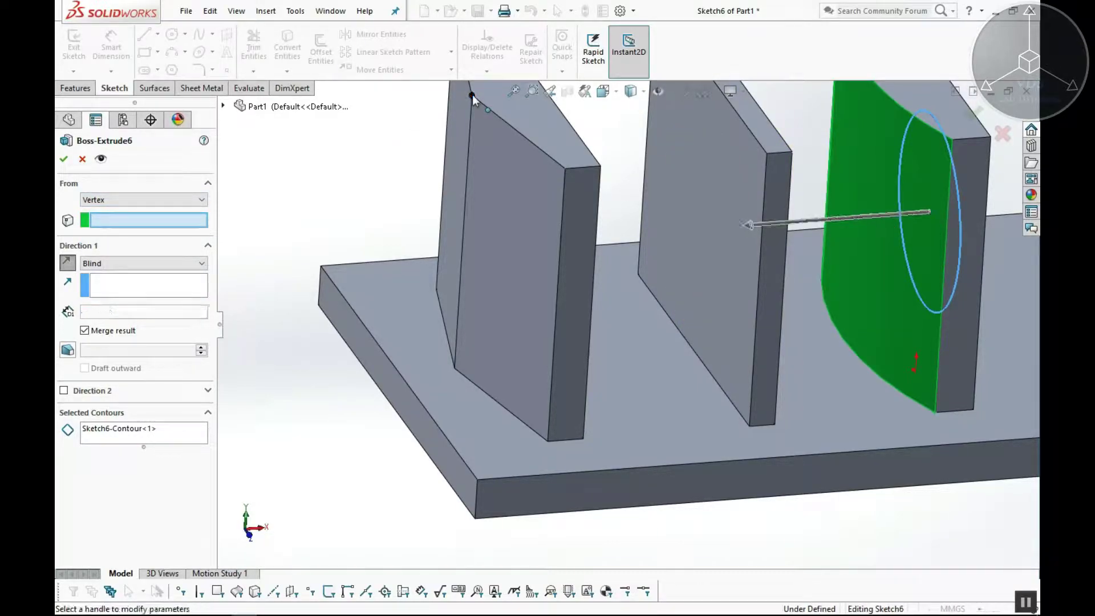
middle_click_drag(495, 293, 491, 267)
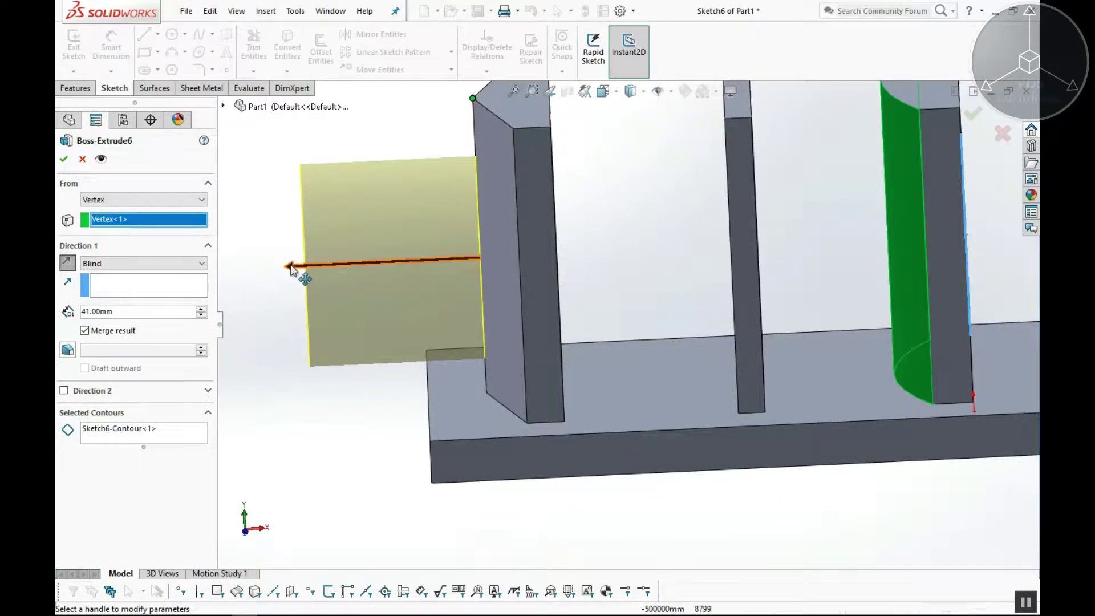
- Change the extrusion's start condition to Offset with a distance of 50 mm from the sketch plane
left_click(185, 208)
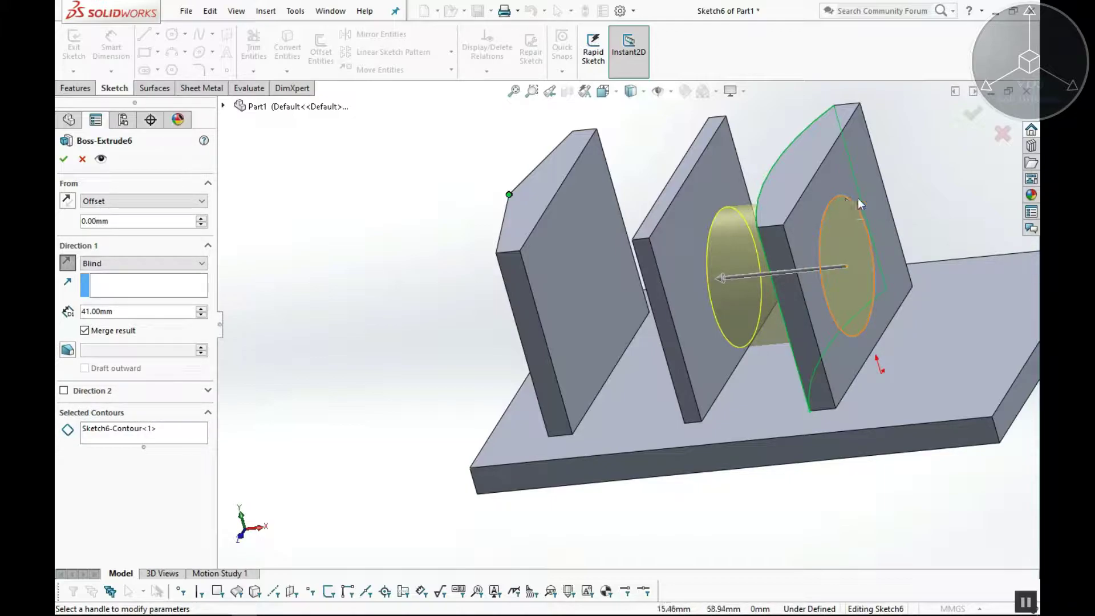
left_click_drag(136, 221, 57, 227)
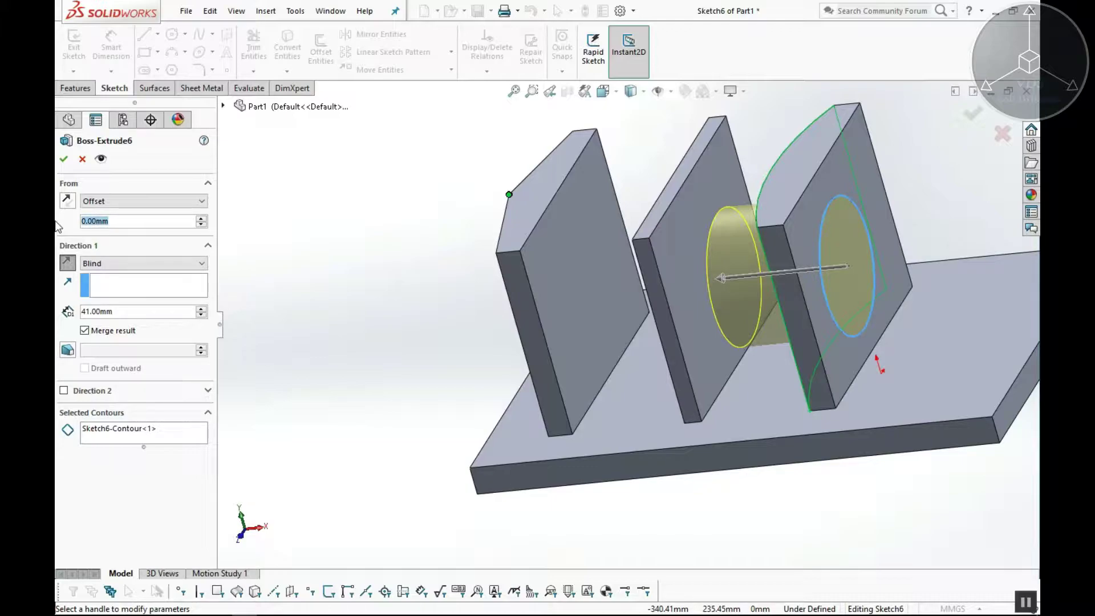
type("50")
key("Return")
middle_click_drag(780, 342, 857, 317)
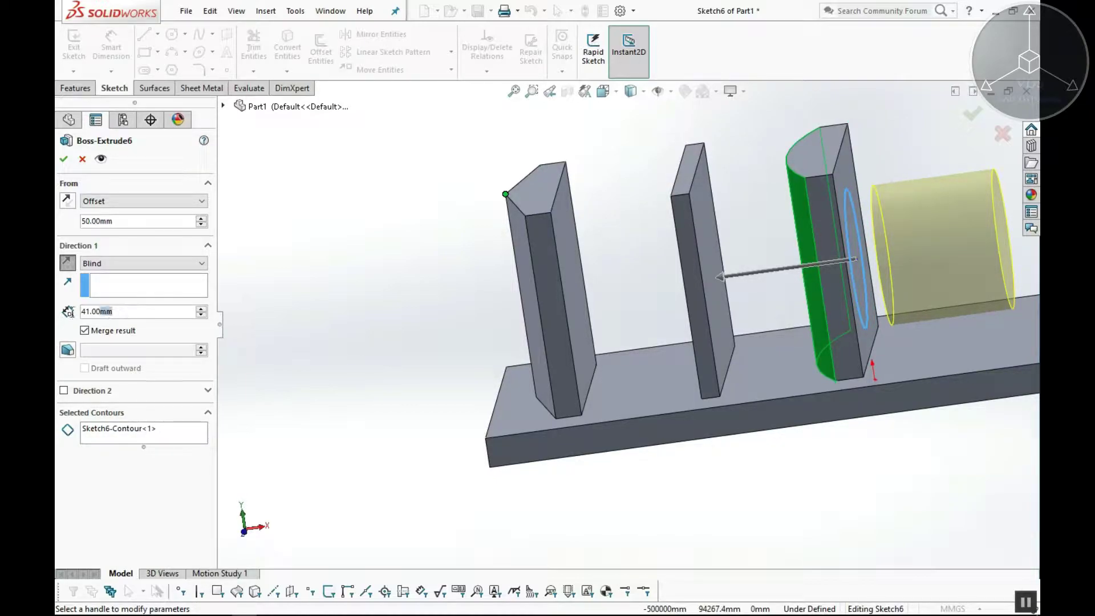
- Try a 500 mm Blind depth on the offset extrusion, and settle on a depth of 40 mm
type("500")
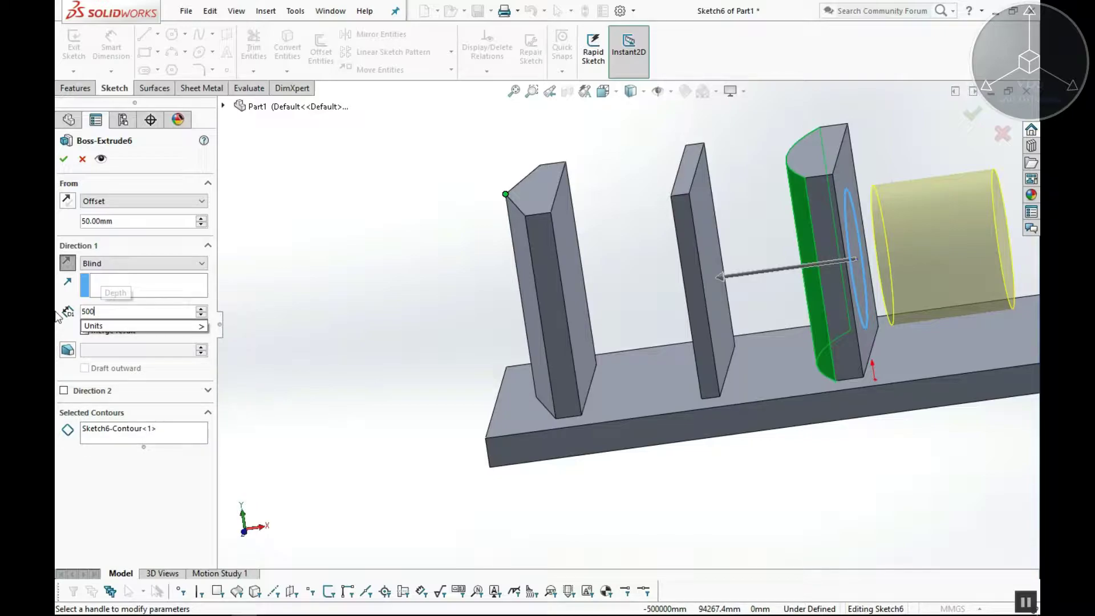
key("Return")
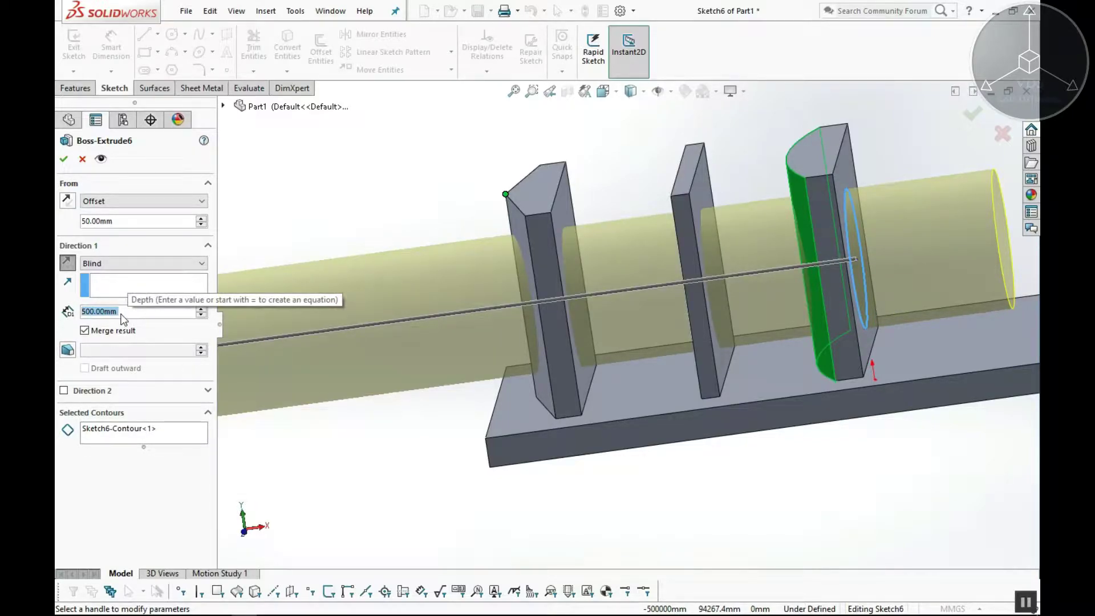
type("40")
key("Return")
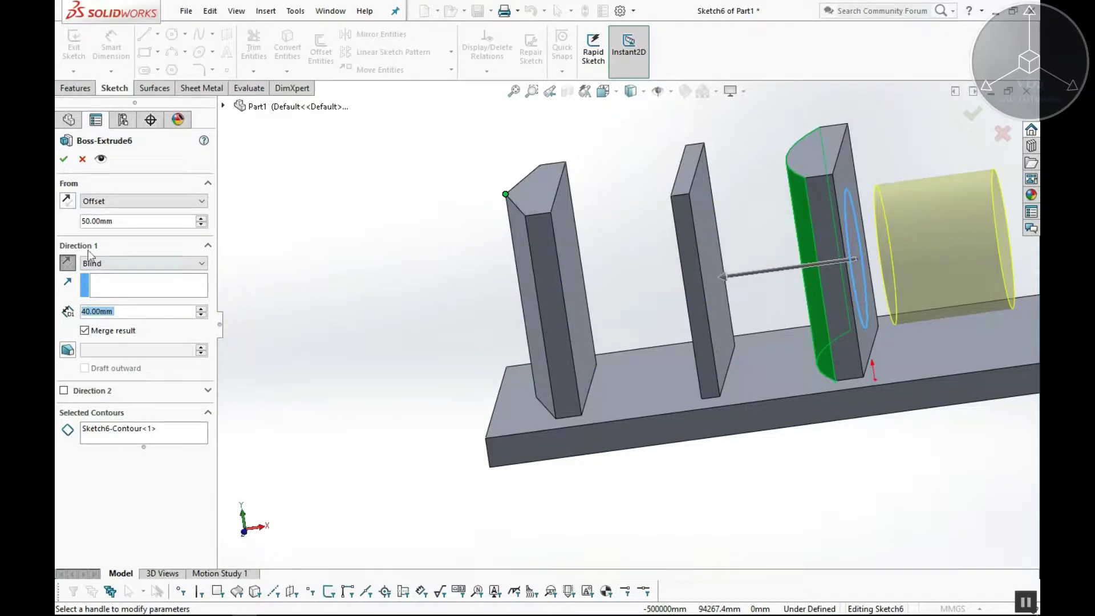
- Reverse the offset extrusion's direction so the cylinder extends away from the walls, and accept the feature
left_click(67, 264)
left_click(67, 264)
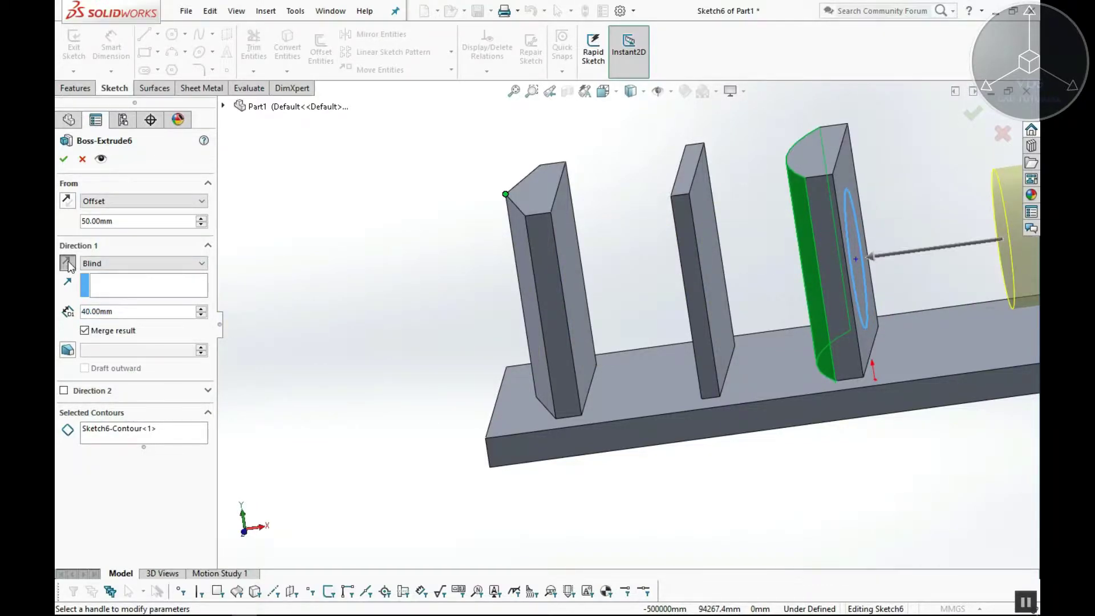
scroll(676, 300, "up", 3)
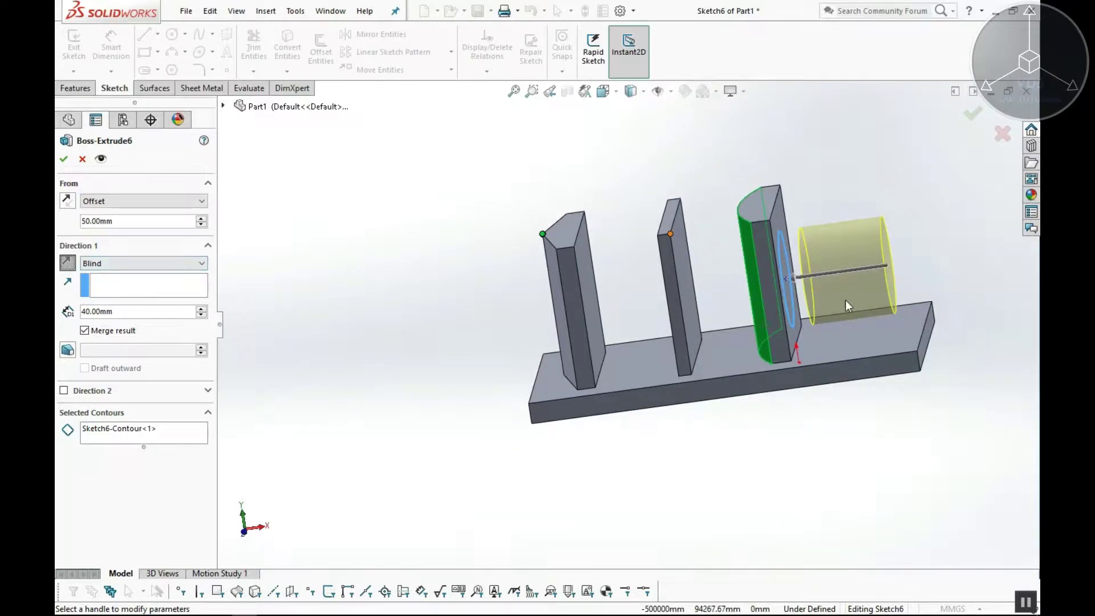
scroll(823, 266, "down", 4)
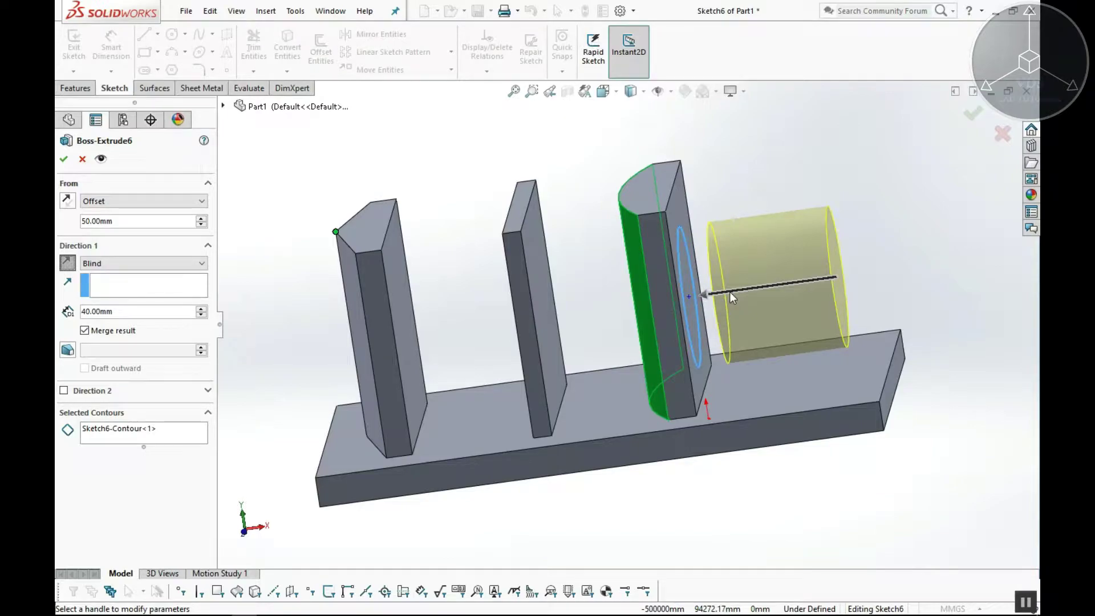
left_click(69, 264)
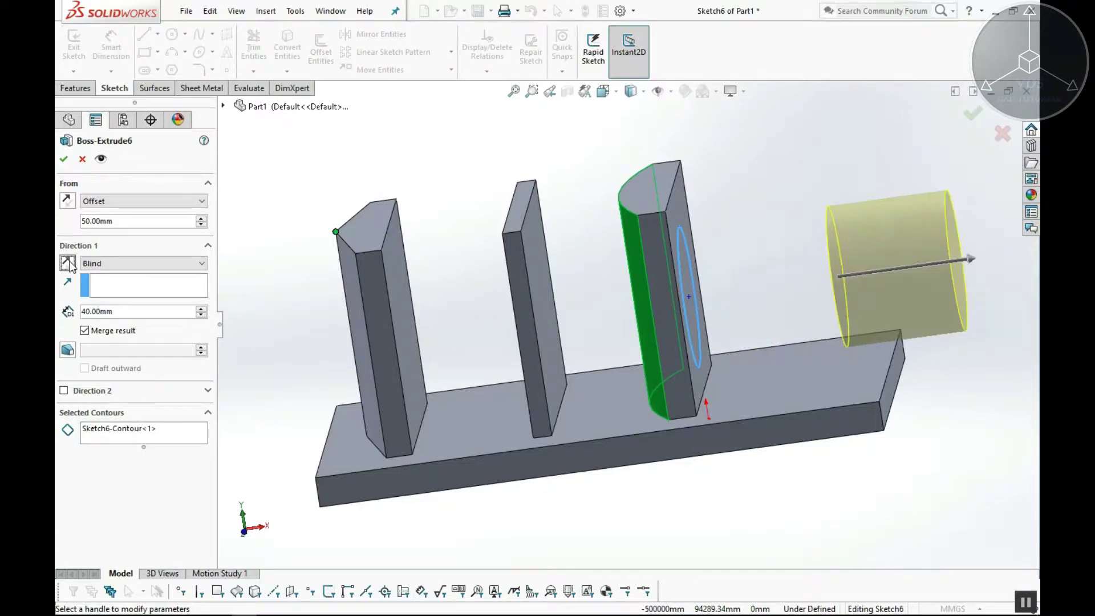
left_click(64, 160)
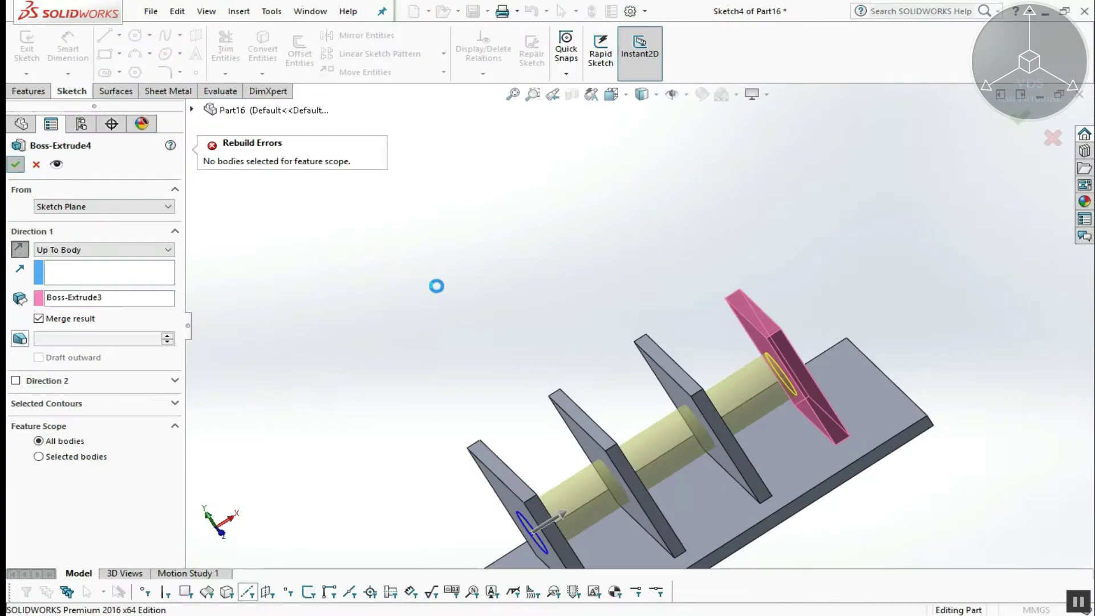
- In the four-wall part, accept the merged Up To Body extrusion that runs from the first wall to the last
key("Return")
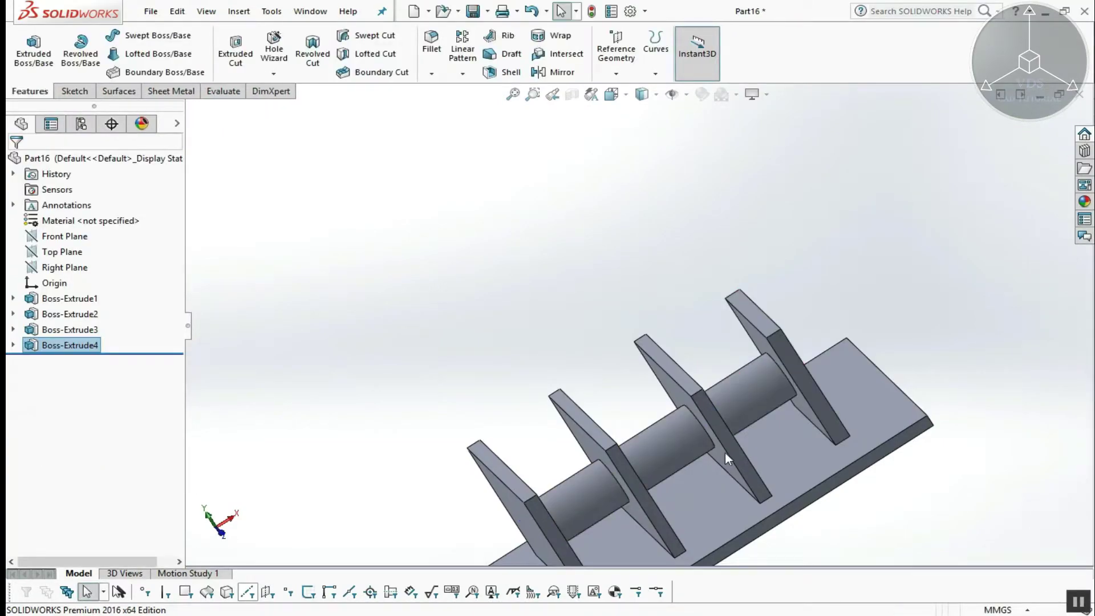
middle_click_drag(718, 437, 442, 327)
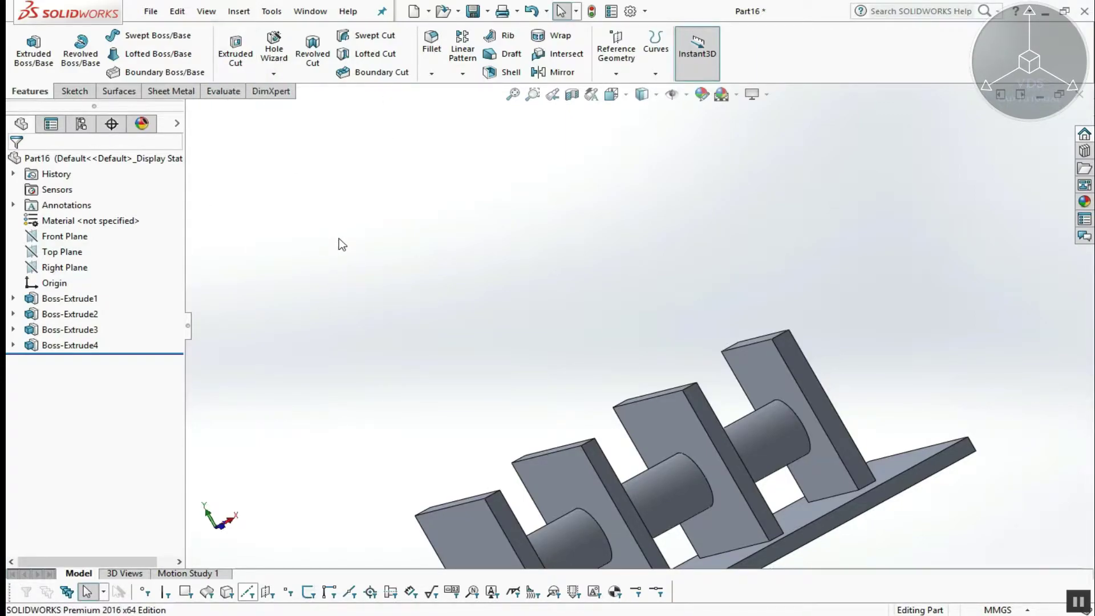
- Start an Extruded Cut on the first wall's outer face and sketch a circle of about 13.3 mm radius near its upper end
left_click(236, 52)
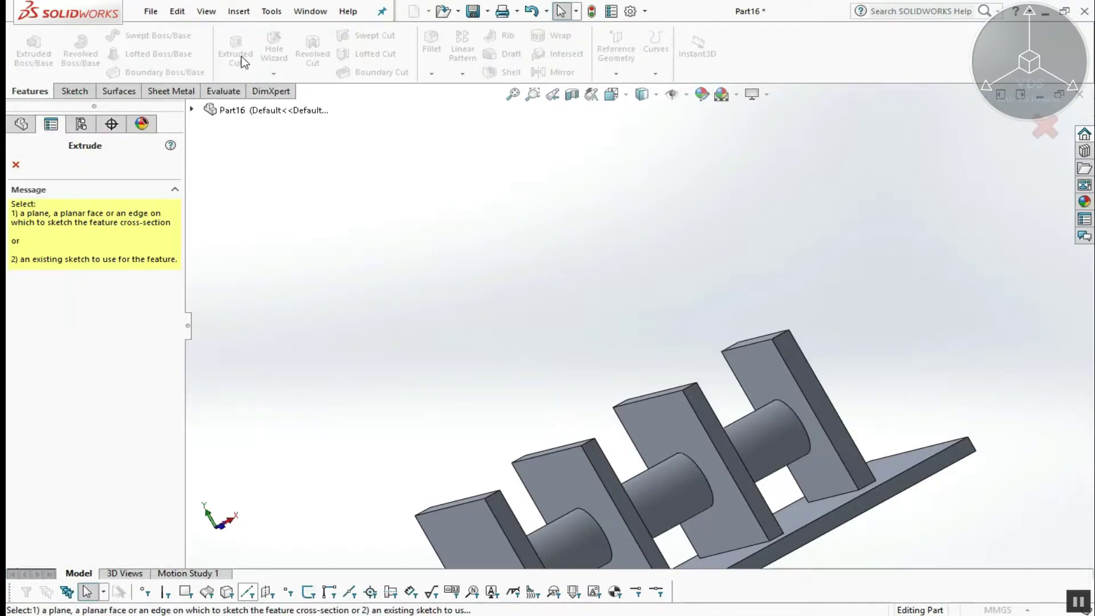
left_click(477, 523)
key("c")
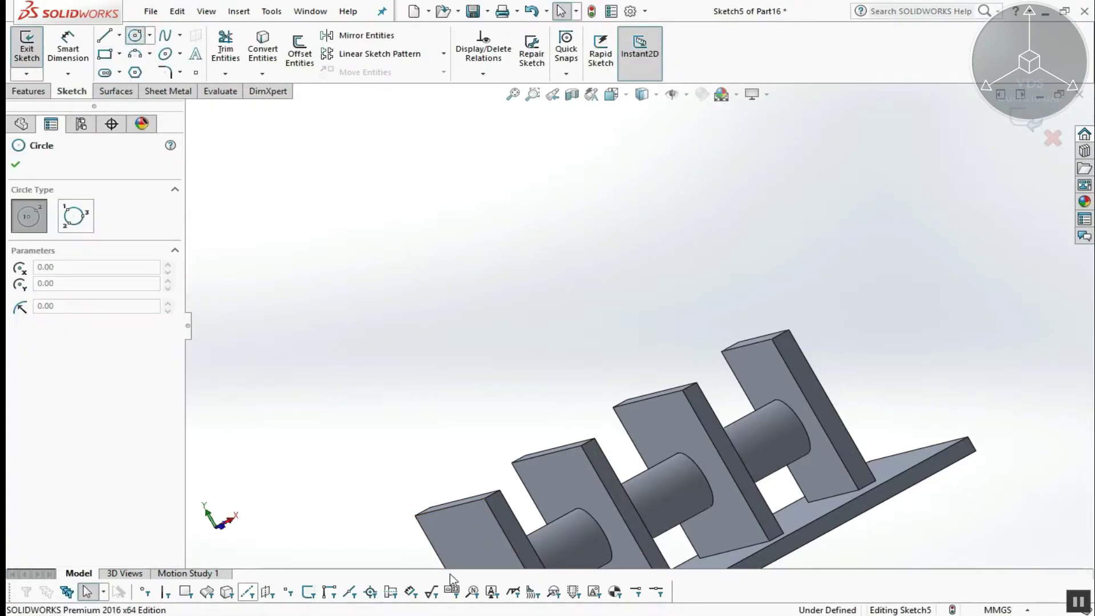
left_click(456, 543)
left_click(470, 532)
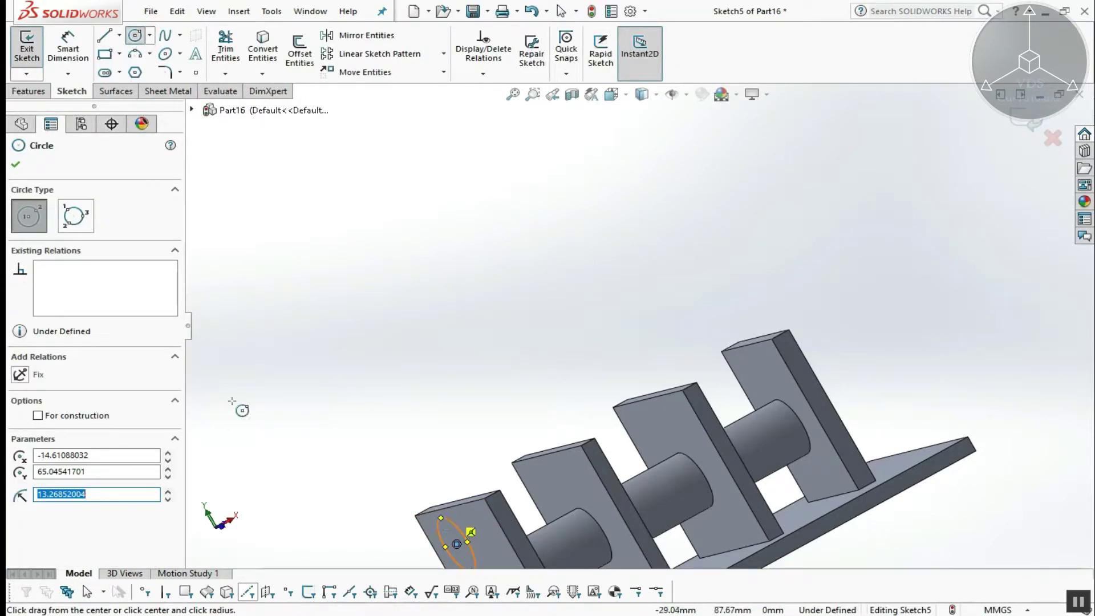
left_click(15, 166)
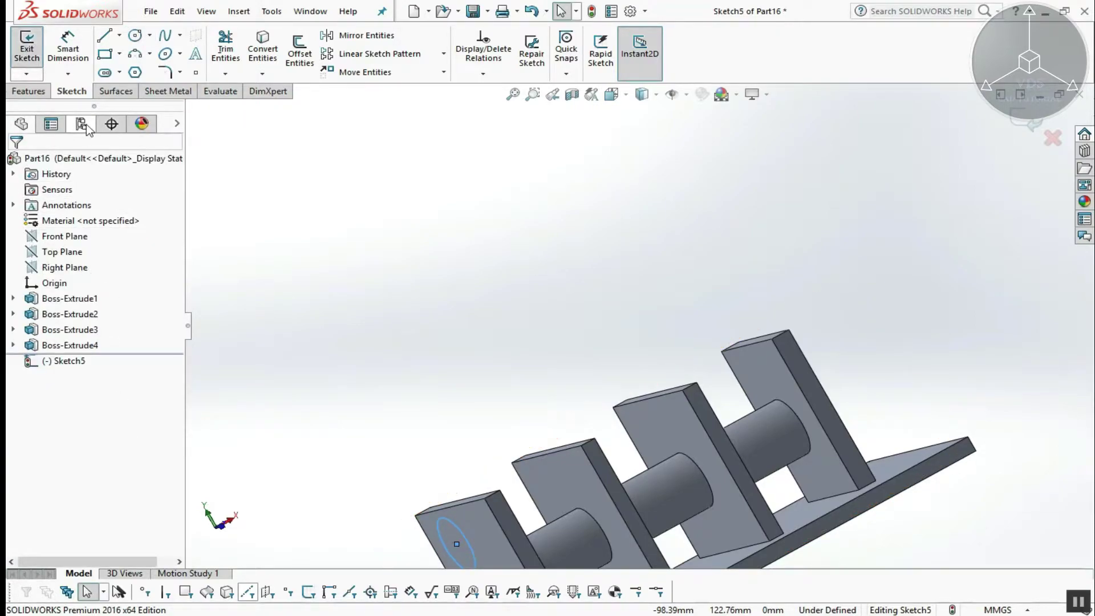
- Finish the sketch and cut the circle through every wall with the Through All - Both end condition
scroll(387, 357, "down", 3)
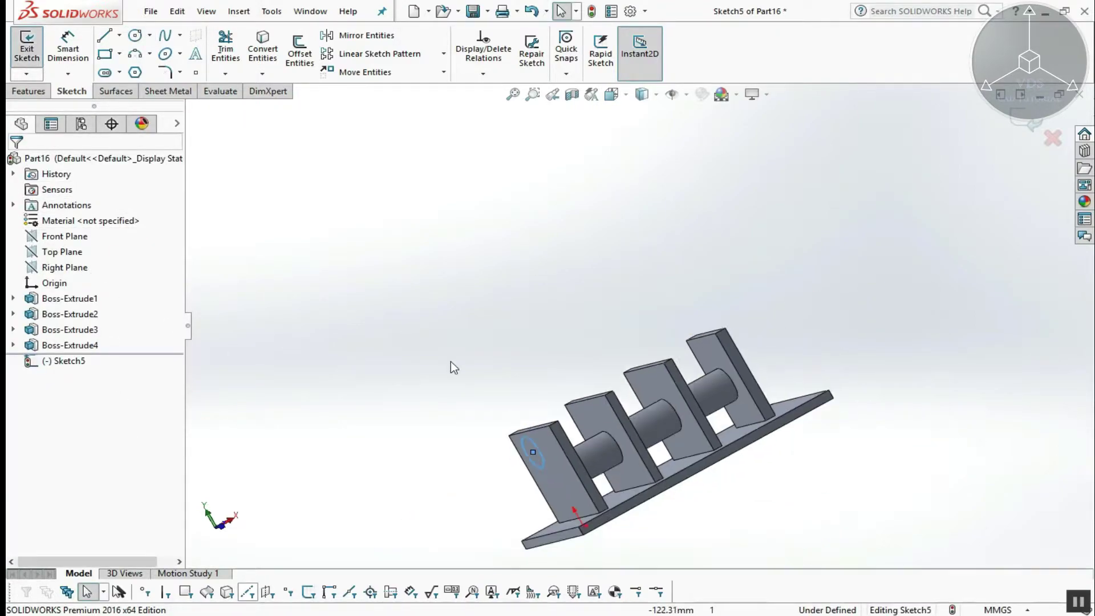
left_click(27, 54)
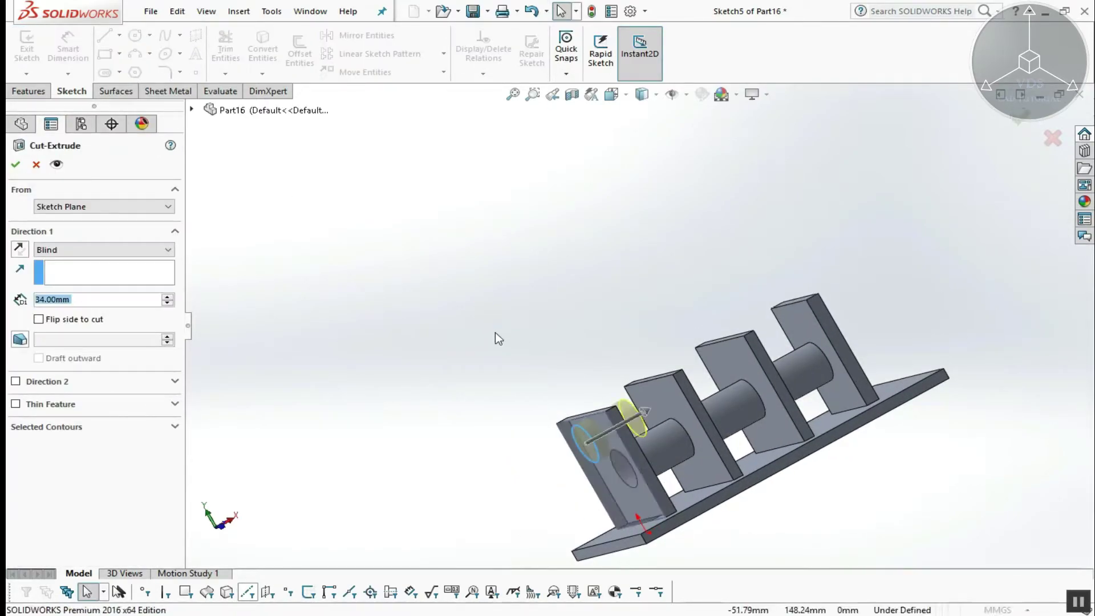
left_click(144, 251)
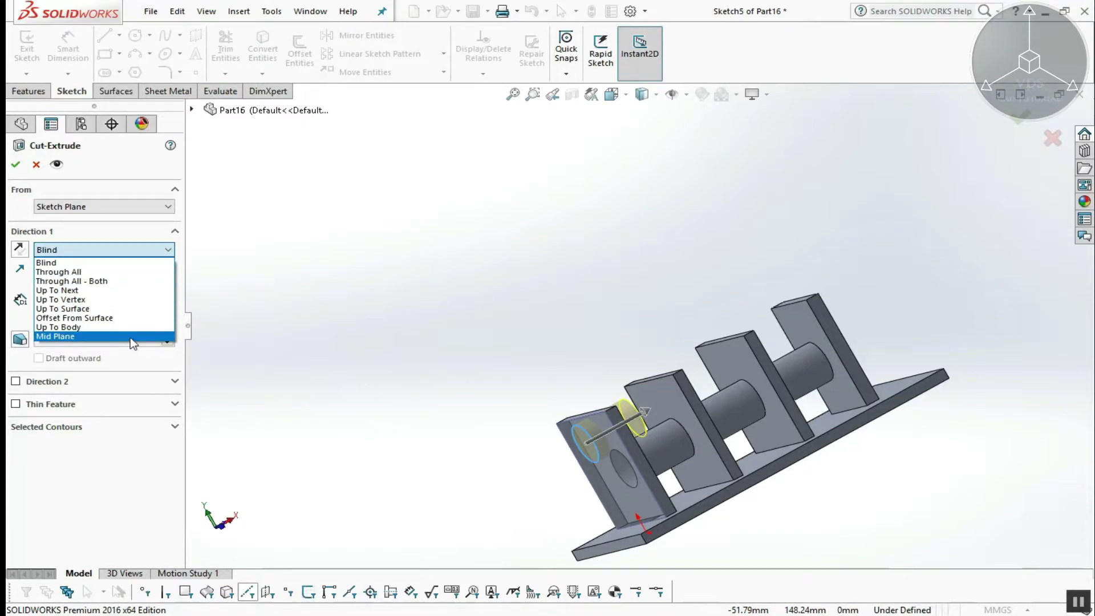
left_click(133, 281)
middle_click_drag(618, 507, 577, 487)
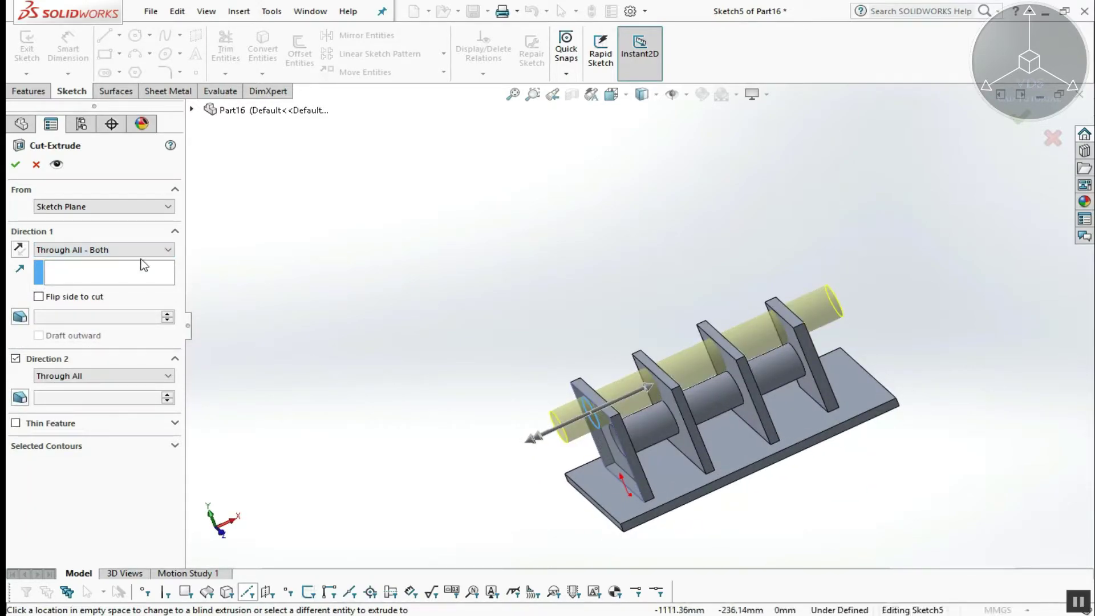
left_click(163, 251)
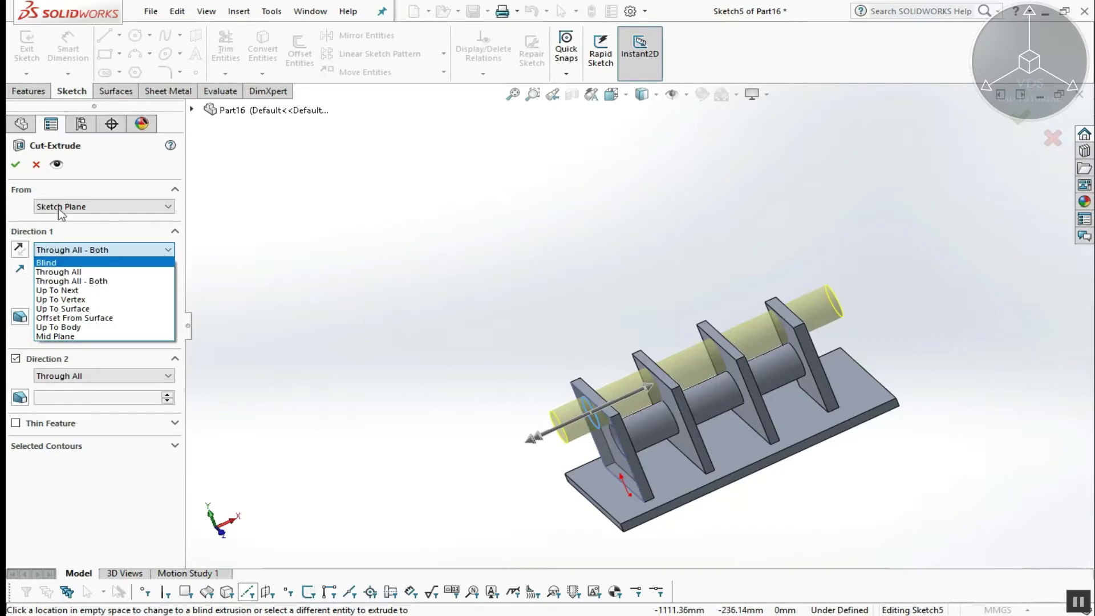
left_click(15, 172)
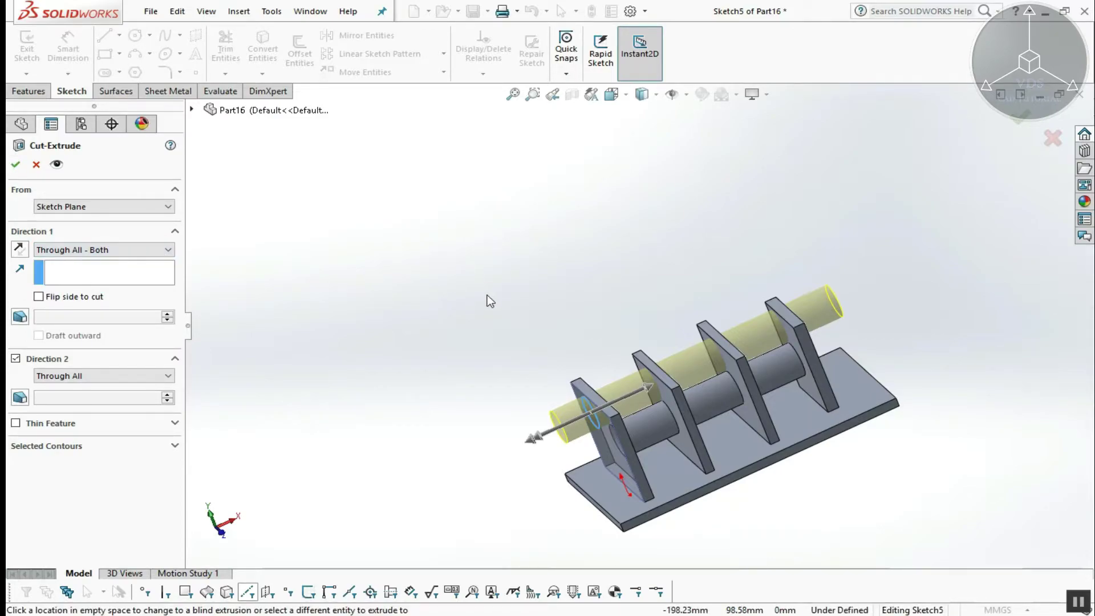
scroll(593, 393, "down", 2)
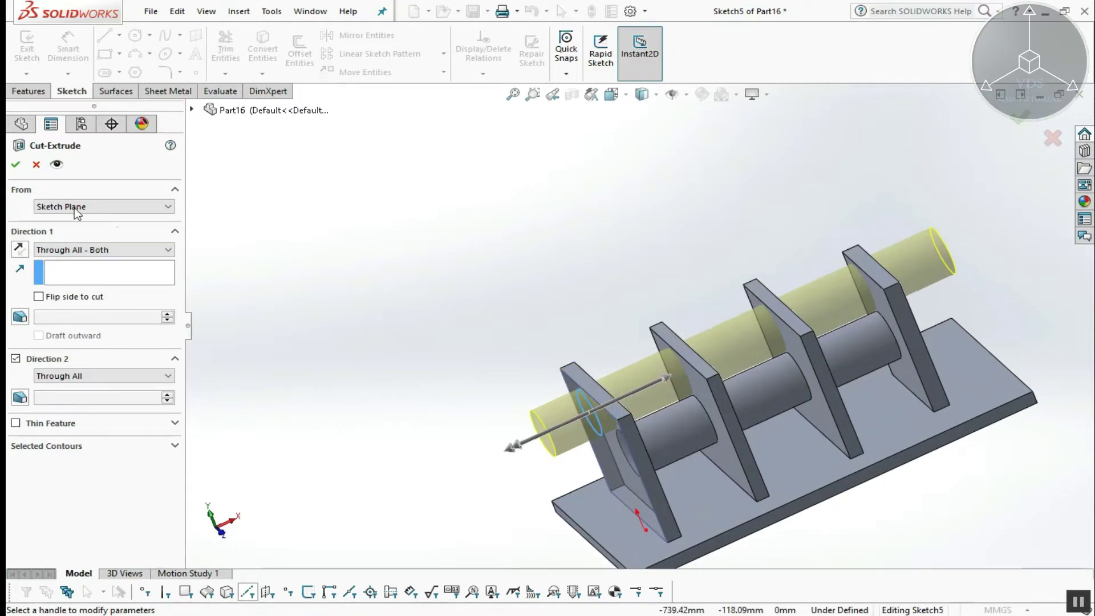
left_click(16, 166)
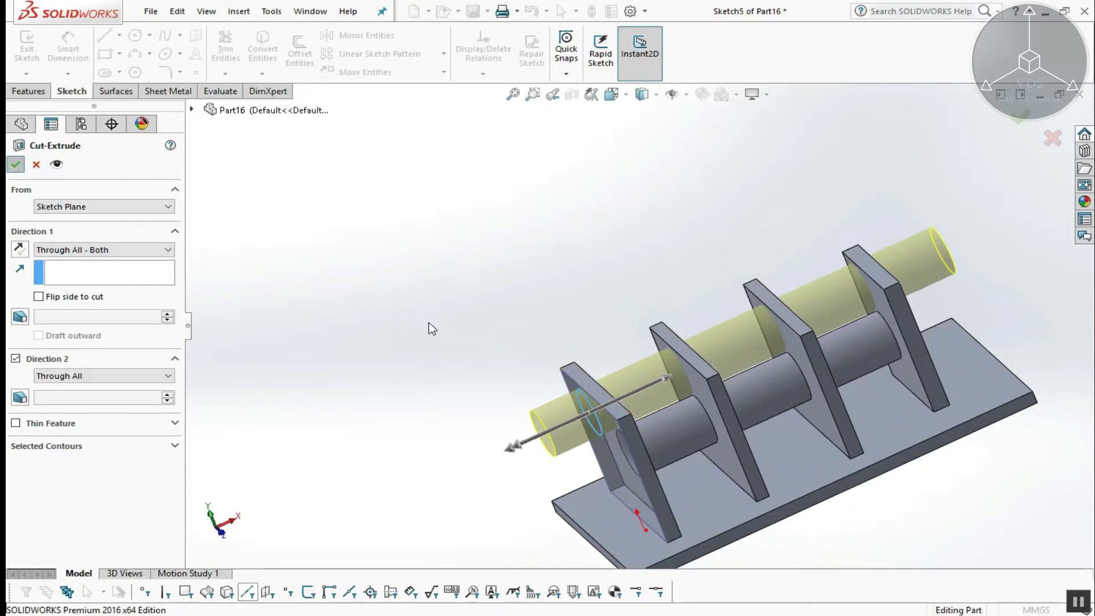